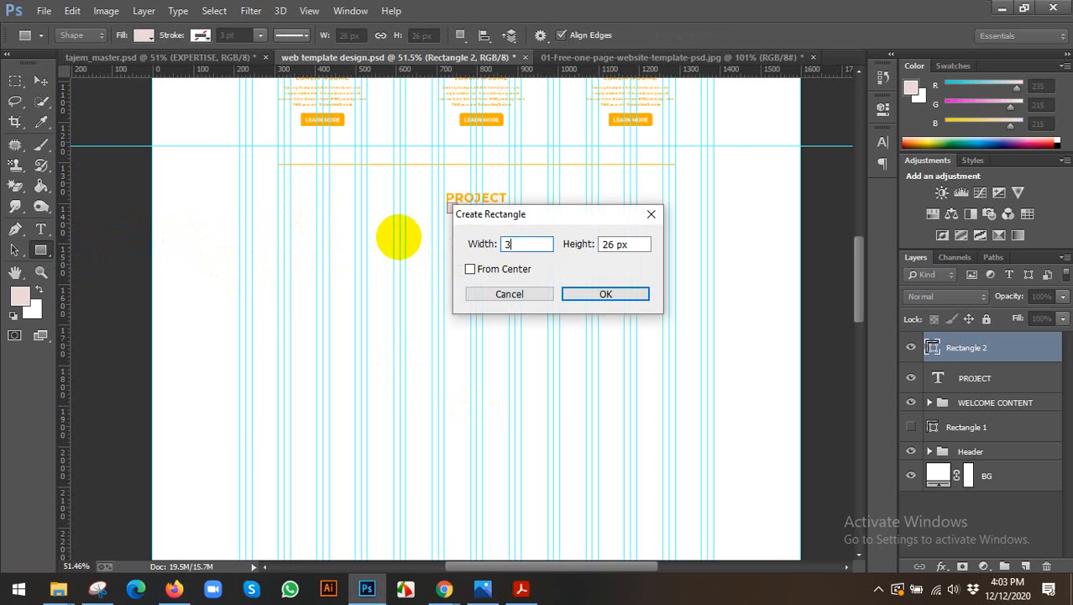
- Create a 375 px wide, 500 px high rectangle below the PROJECT heading
double_click(612, 244)
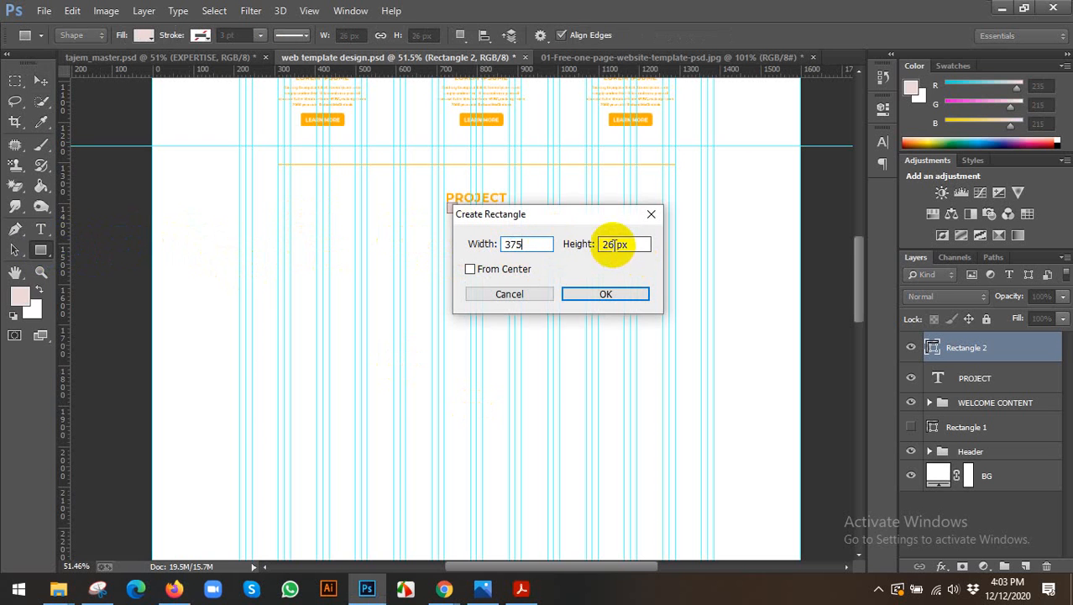
type("500")
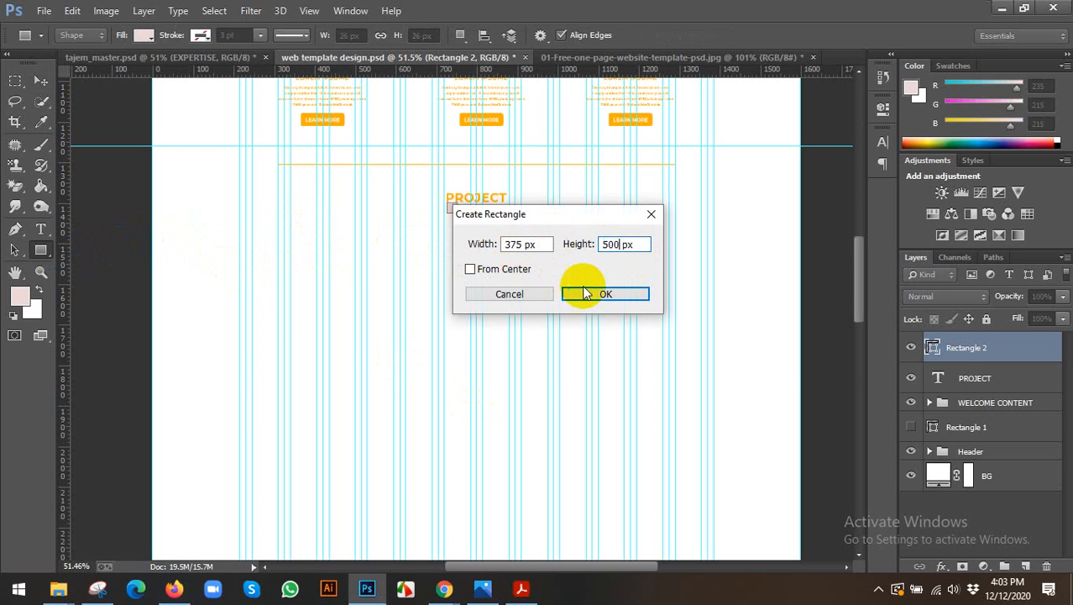
left_click(585, 293)
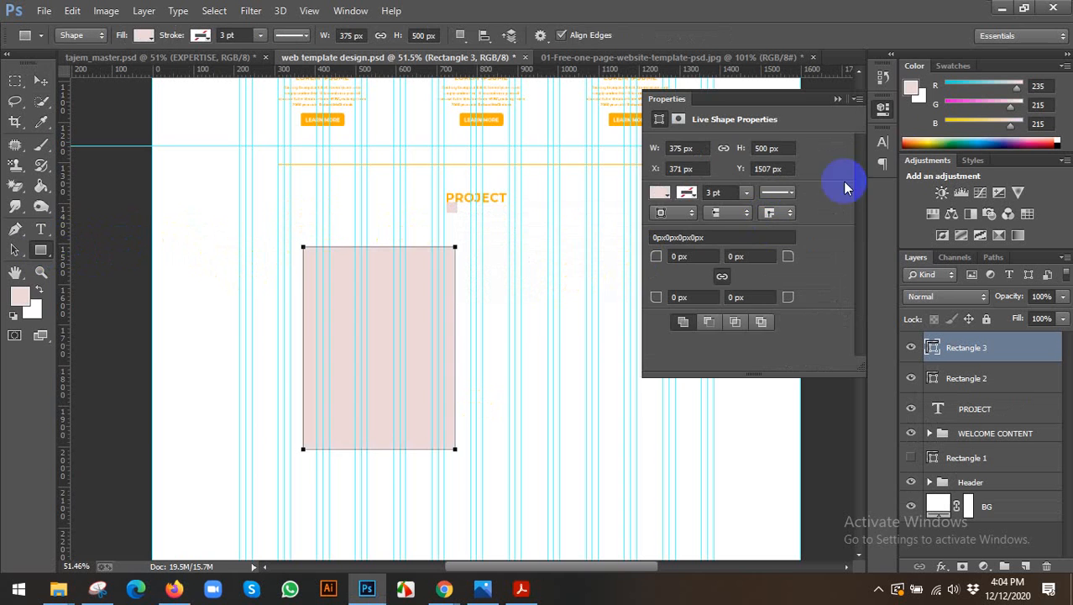
left_click(888, 111)
key("v")
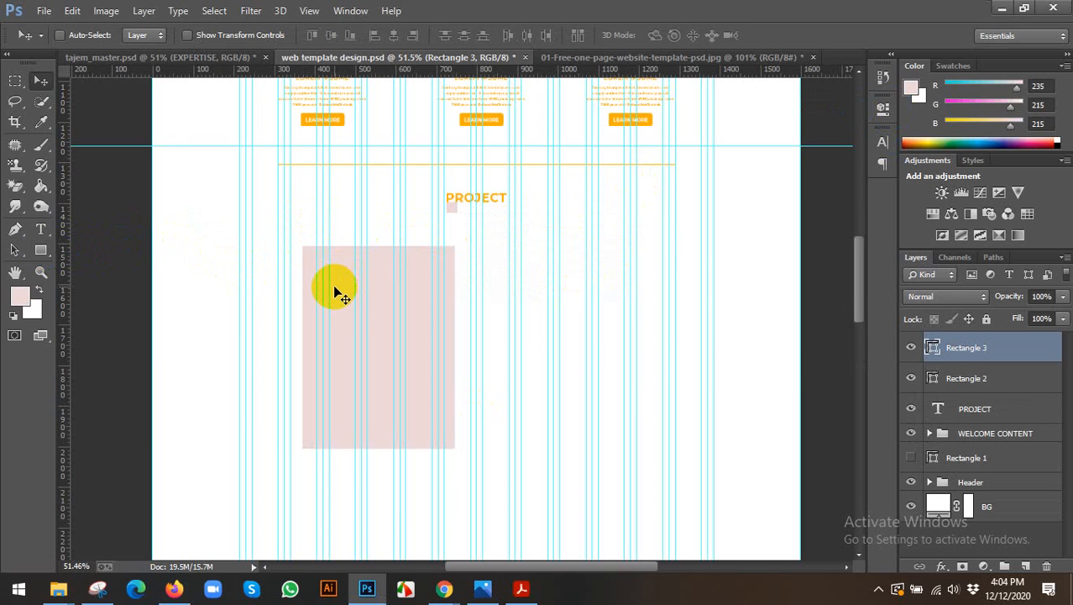
left_click_drag(341, 281, 189, 254)
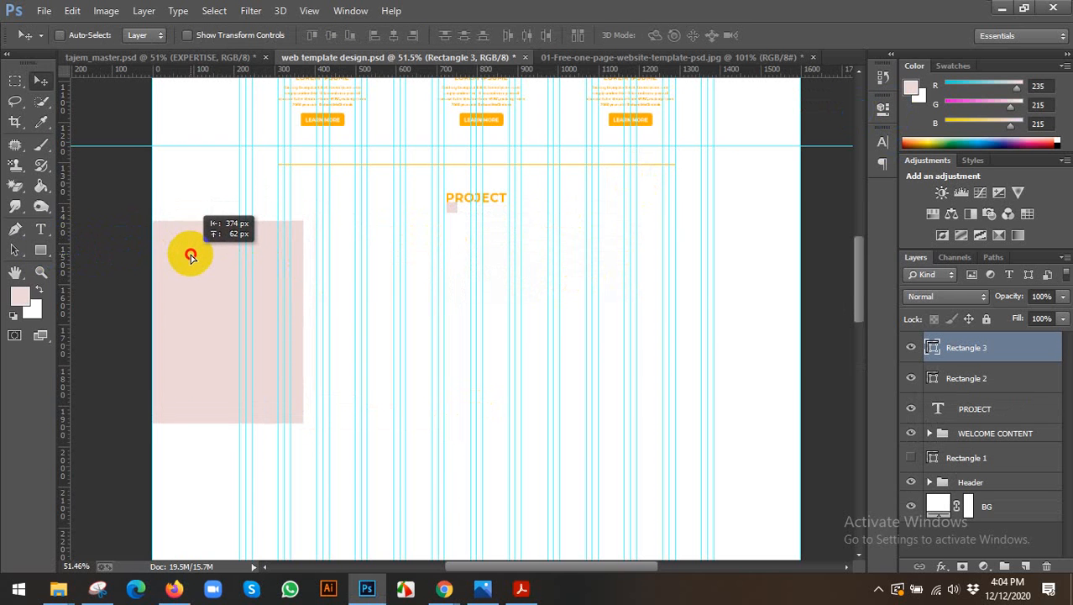
scroll(453, 227, "up", 1)
scroll(453, 225, "up", 3)
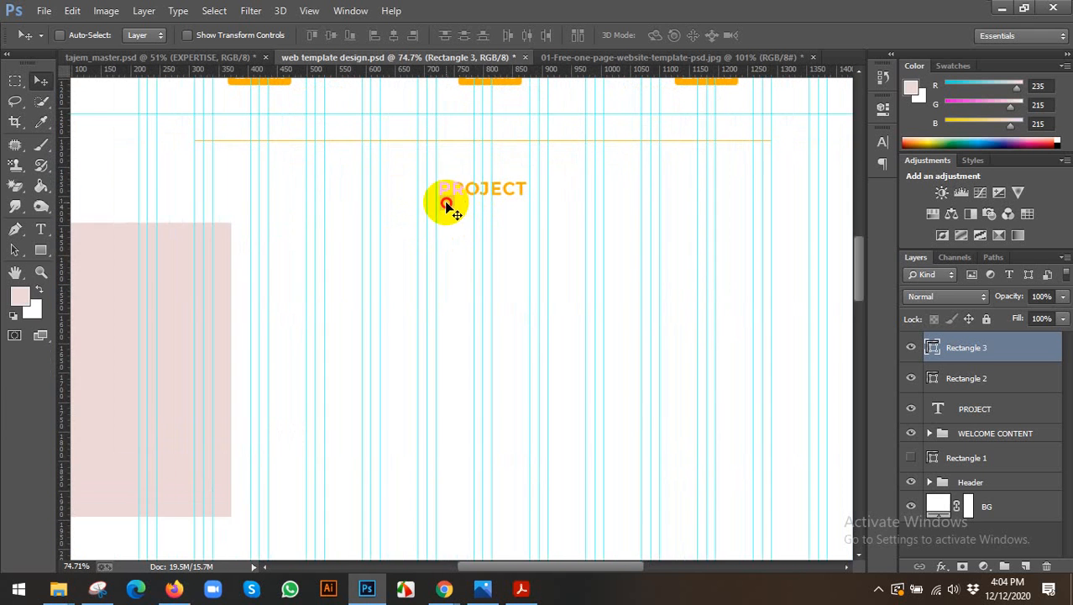
left_click_drag(446, 205, 352, 214)
key("ctrl+alt+z")
key("ctrl+alt+z")
- Move the small stray square (Rectangle 2) away from the PROJECT heading toward the page's left side
left_click(978, 378)
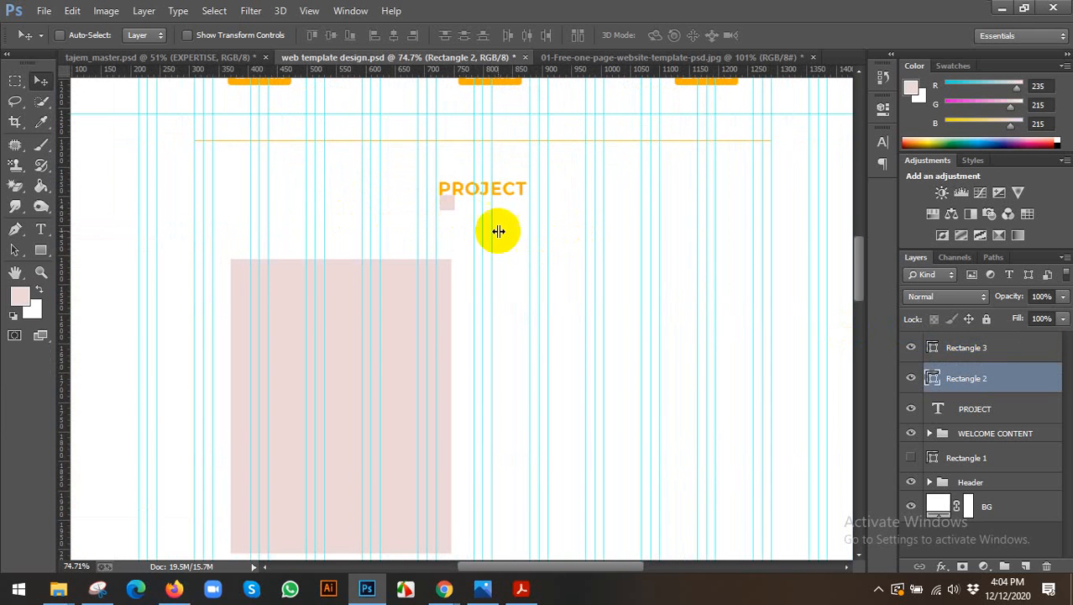
scroll(454, 216, "down", 3)
left_click_drag(455, 216, 234, 223)
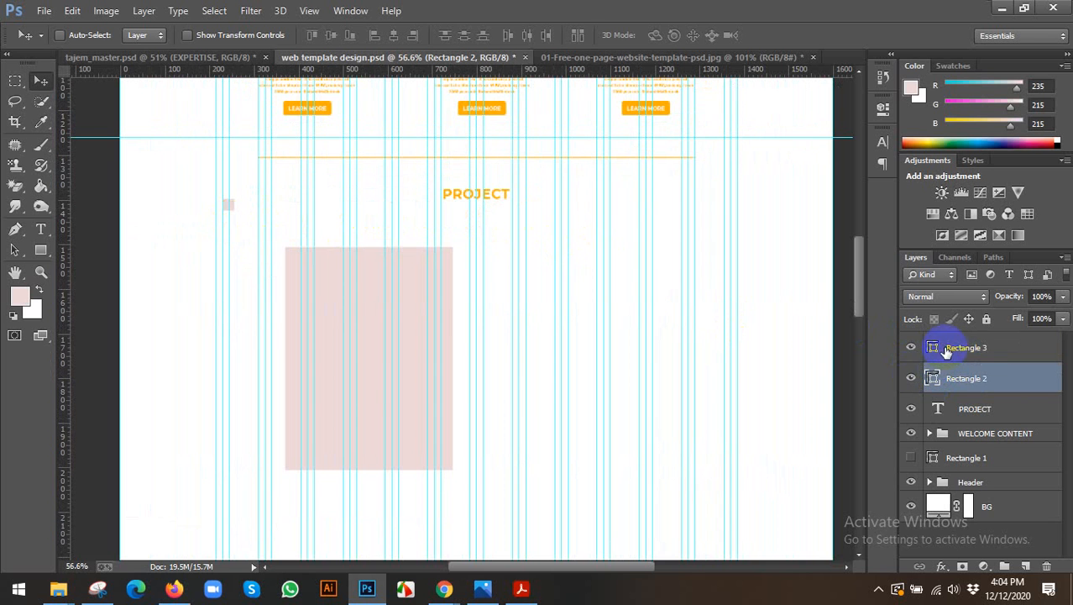
- Move the large rectangle flush with the page's left edge and delete the small square's layer, Rectangle 2
left_click(966, 347)
left_click_drag(454, 283, 163, 259)
left_click(957, 378)
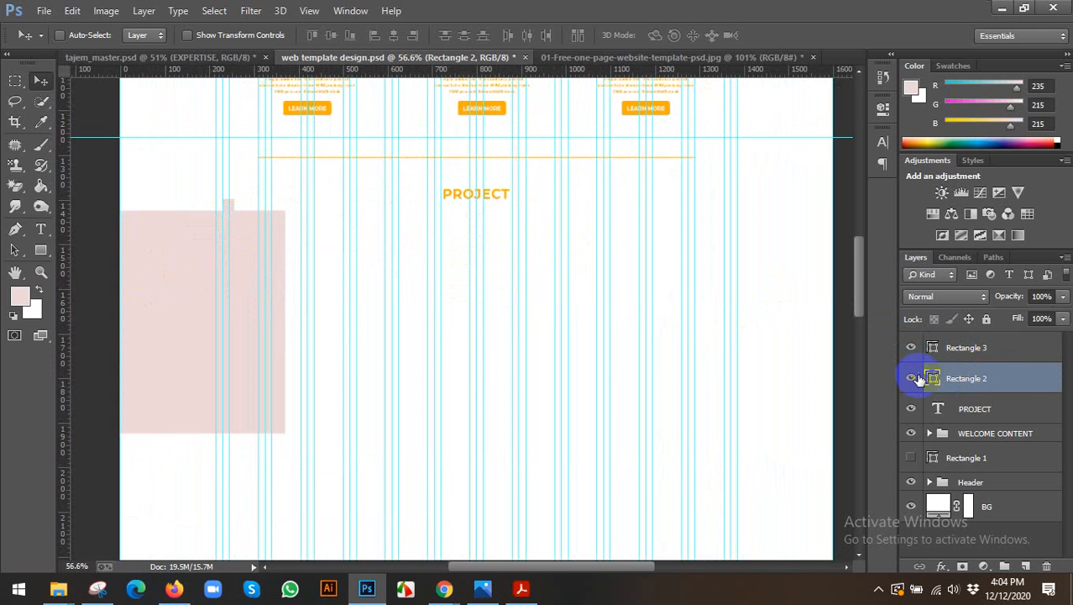
key("Delete")
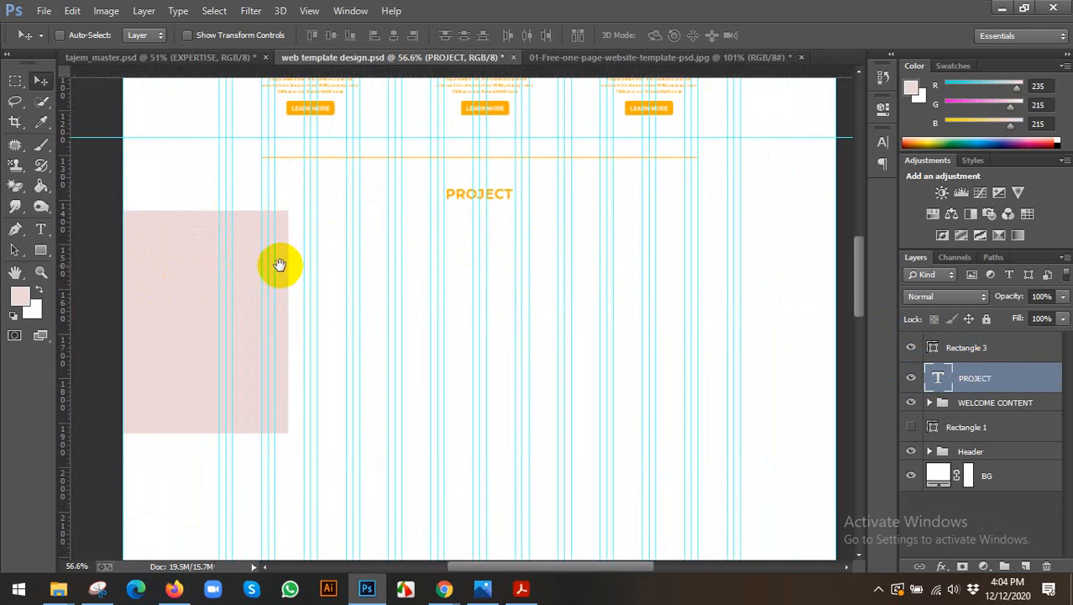
- Duplicate the Rectangle 3 layer three times
scroll(277, 261, "down", 2)
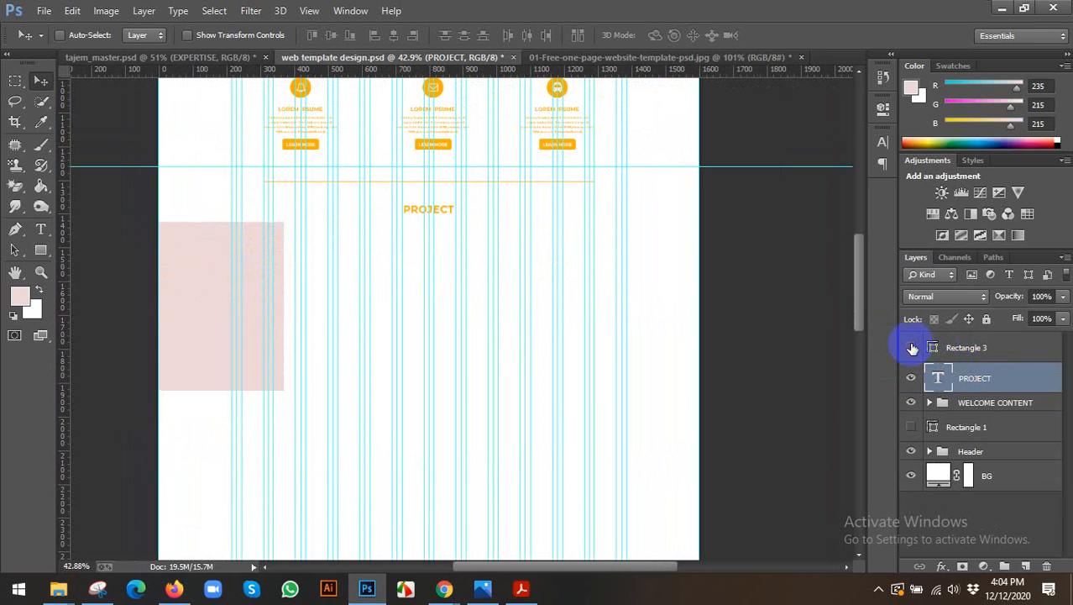
left_click(911, 347)
left_click(911, 347)
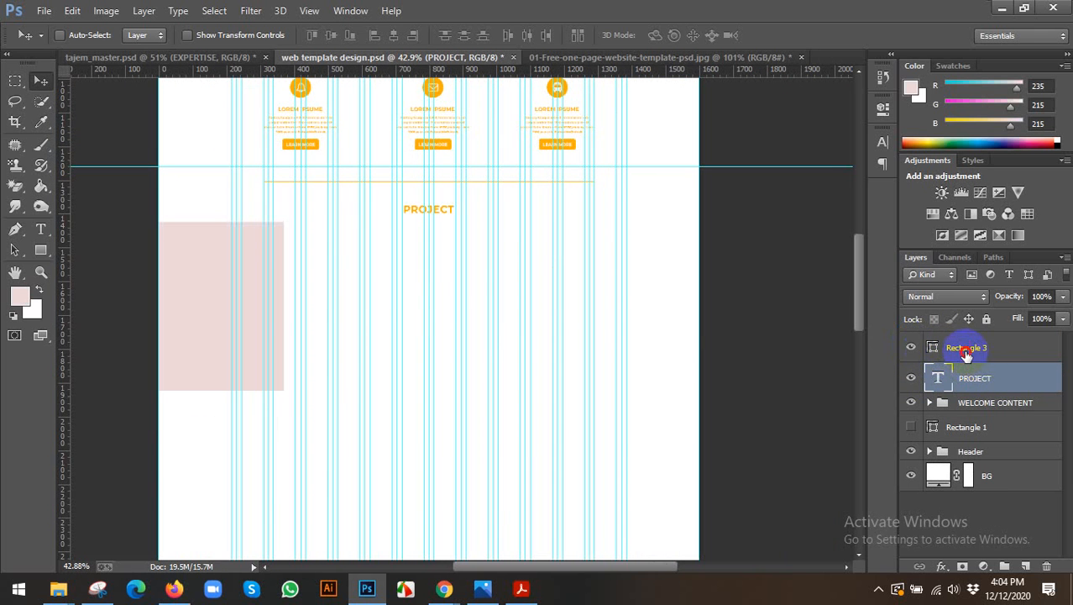
left_click(965, 351)
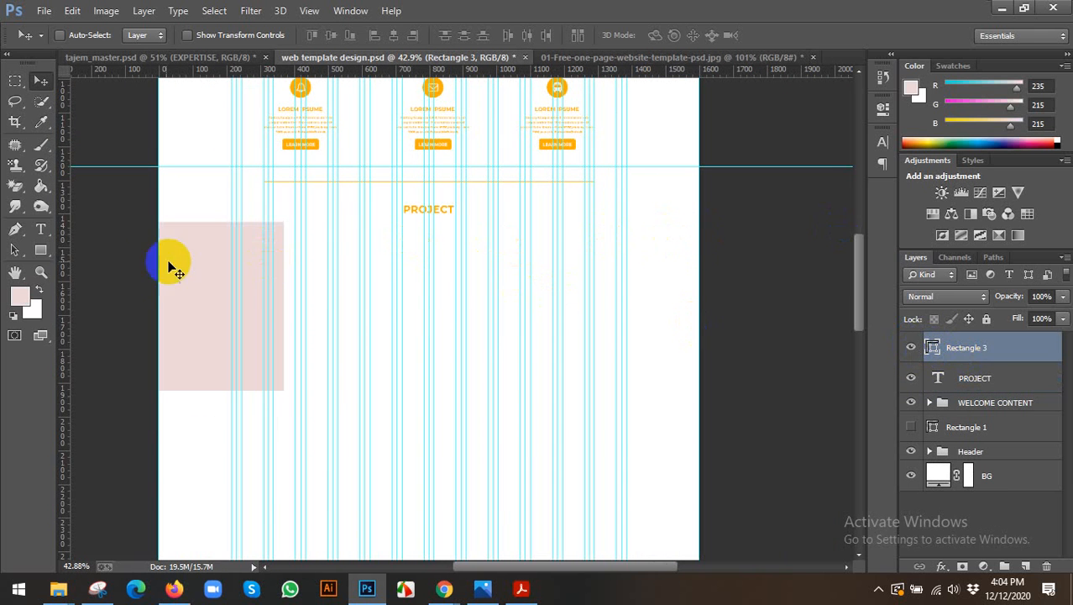
key("ctrl+j")
key("ctrl+j")
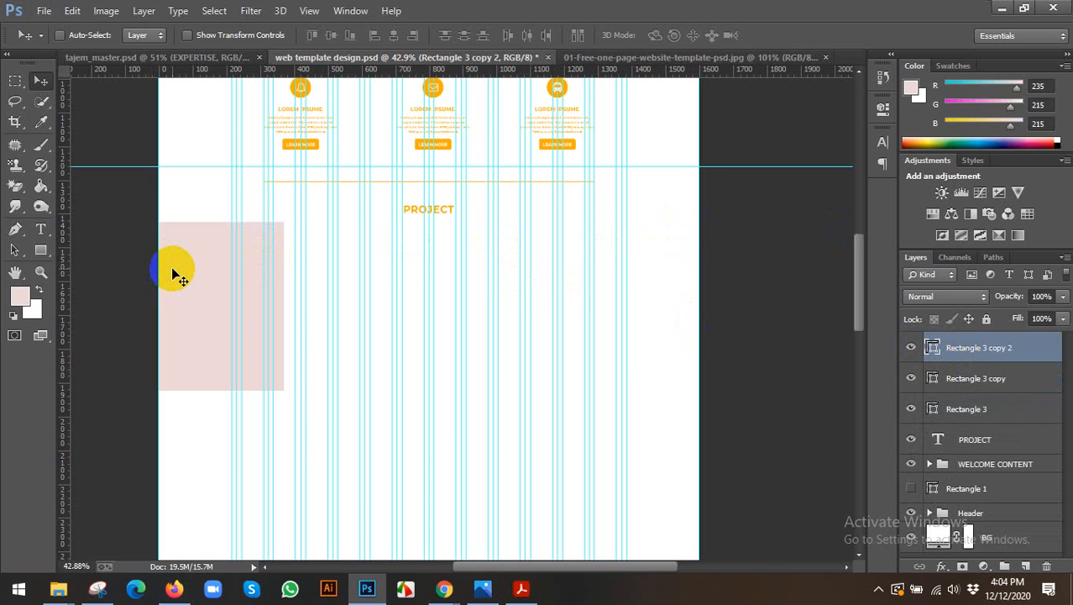
key("ctrl+j")
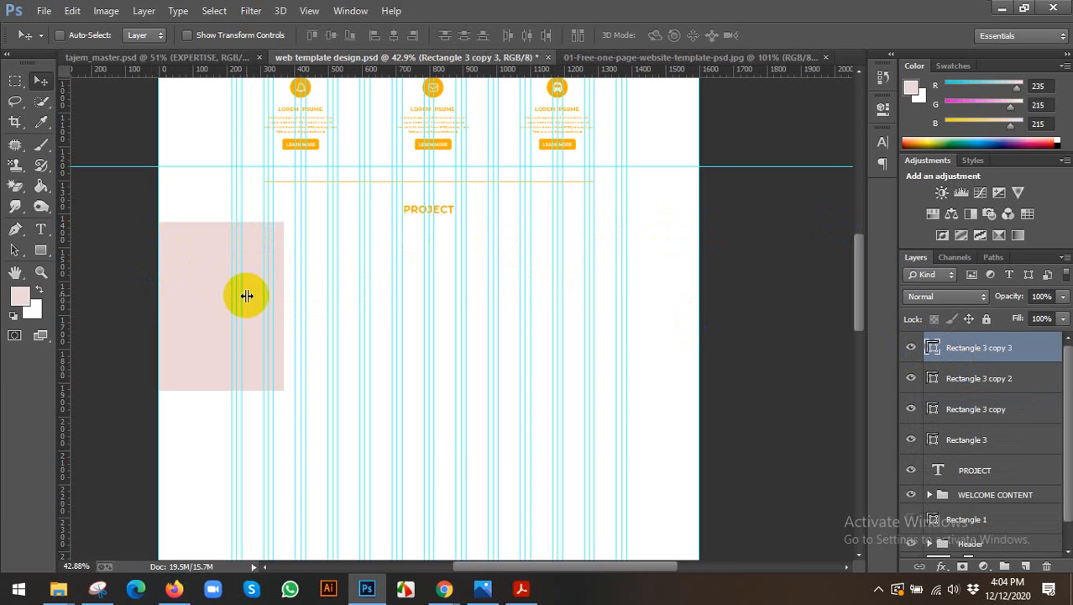
- Move the topmost rectangle copy straight across to the page's right edge
right_click(379, 277)
left_click(203, 277)
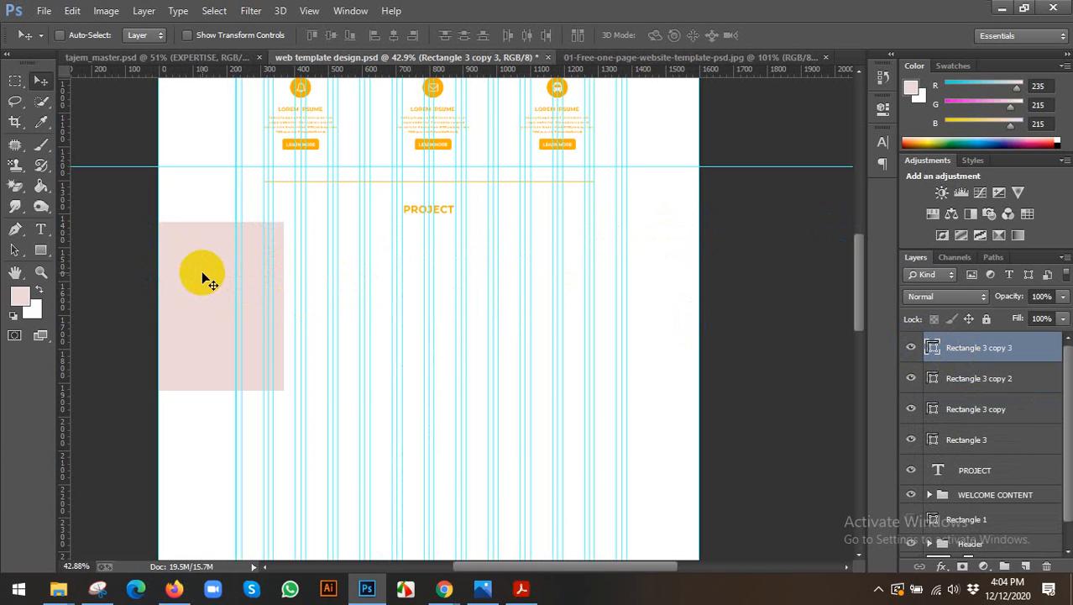
left_click_drag(203, 271, 615, 265)
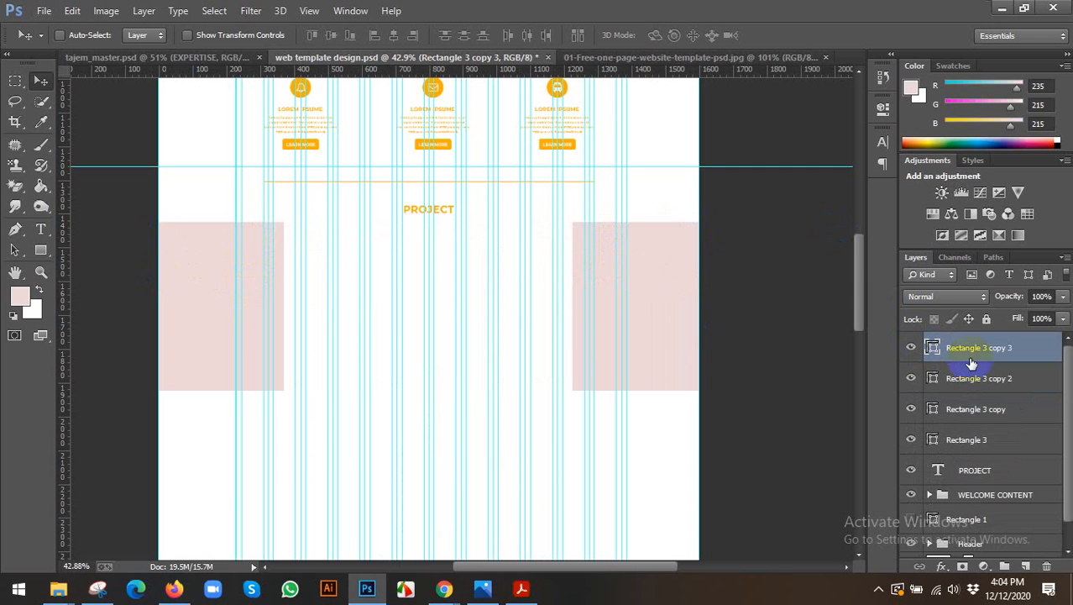
- Distribute the four rectangles evenly by their horizontal centers and hide the guides
left_click(966, 439, "shift")
left_click(394, 36)
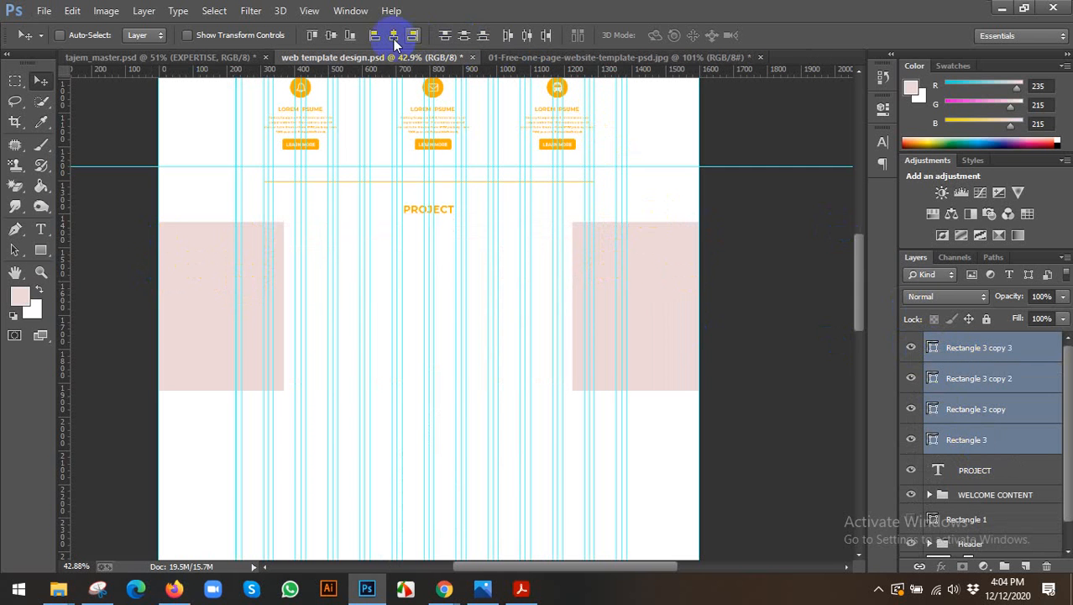
left_click(528, 41)
key("ctrl+h")
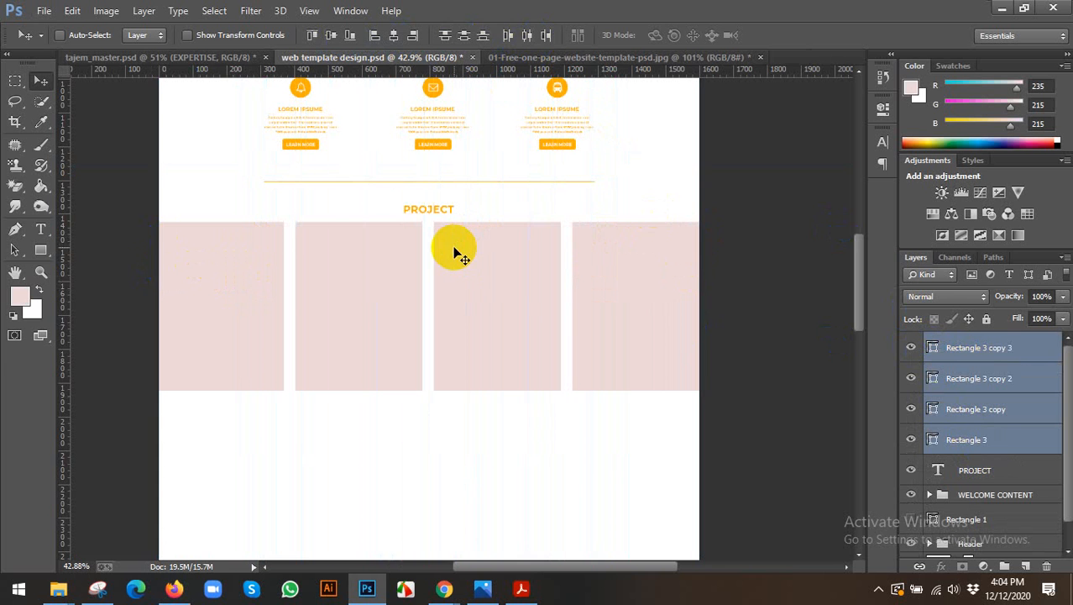
- Switch to the Google Meet call, admit everyone waiting to join, and return to Photoshop
mouse_move(444, 590)
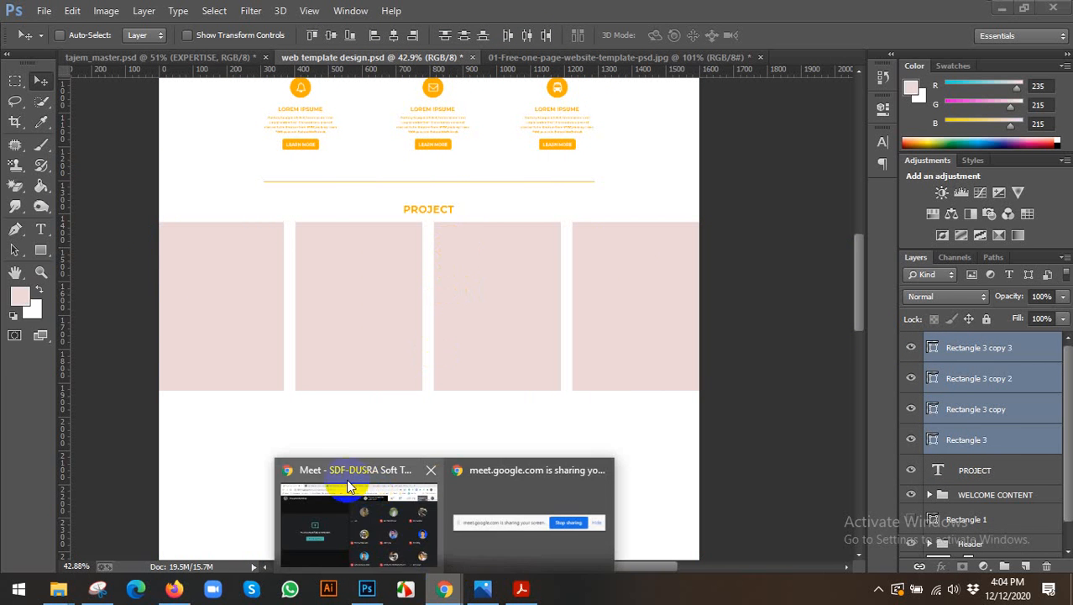
left_click(346, 479)
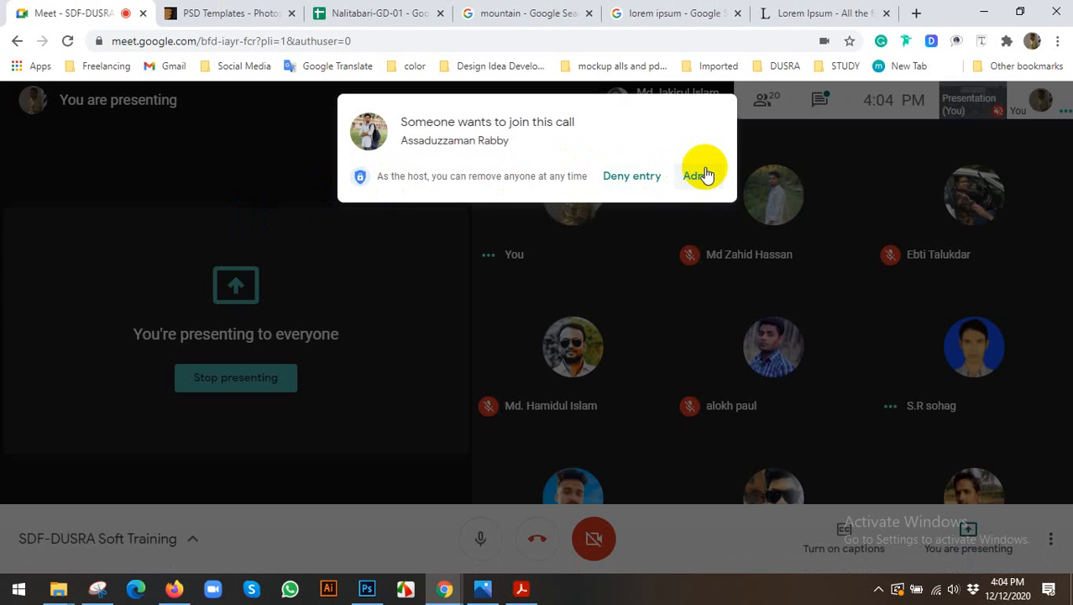
left_click(710, 173)
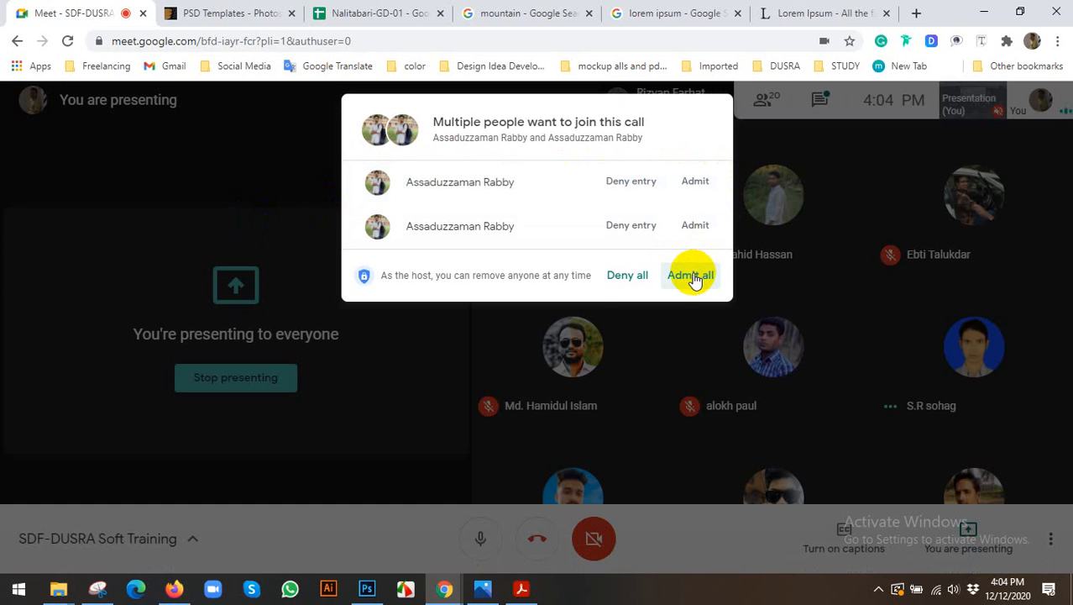
left_click(692, 276)
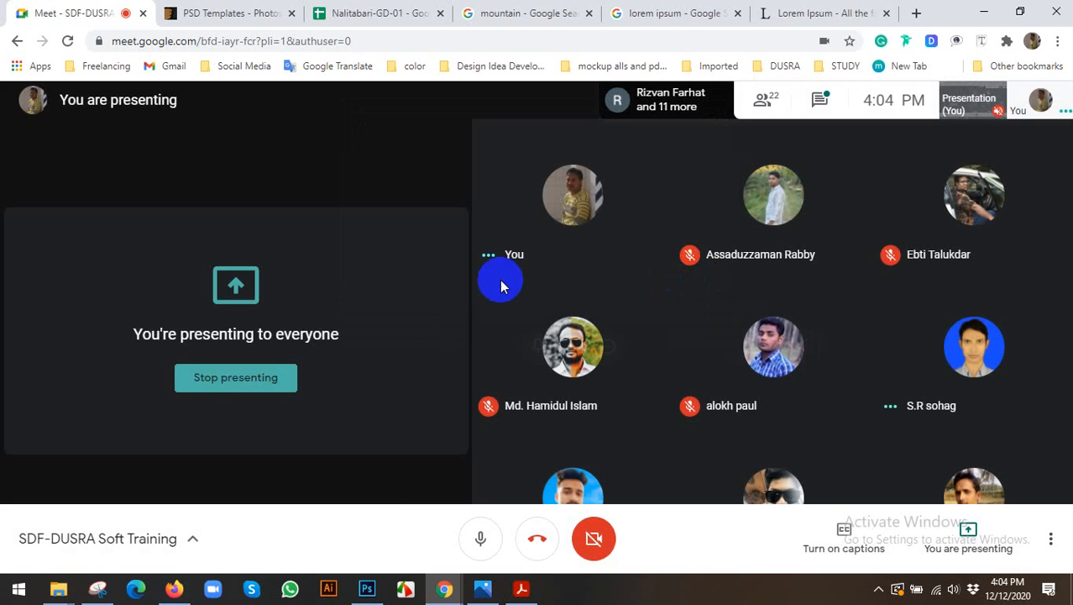
left_click(370, 588)
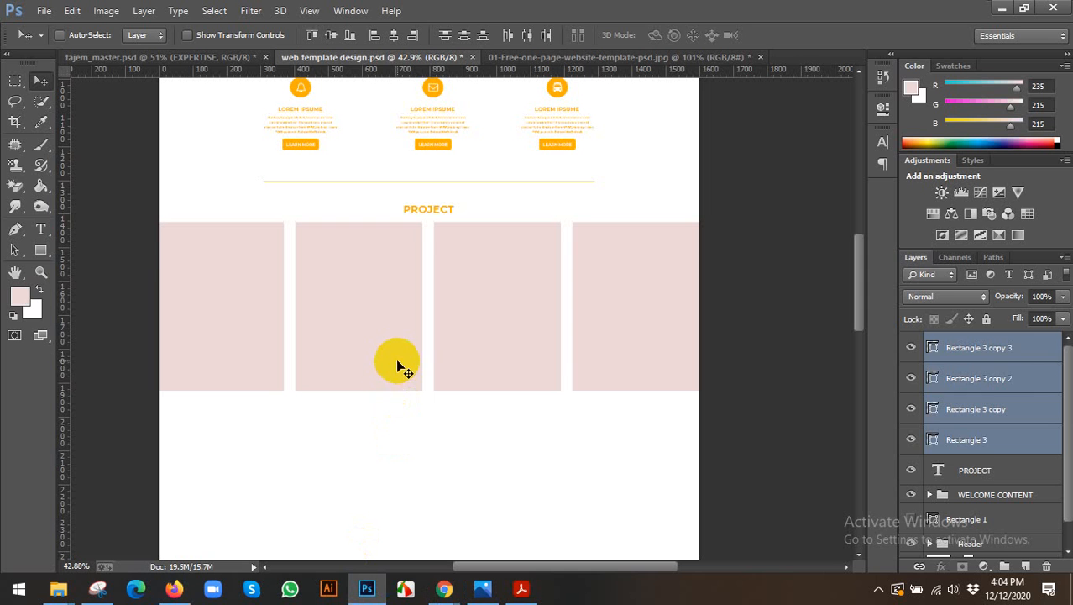
- Nudge the four rectangles down together to widen the gap beneath the PROJECT heading
left_click(968, 472)
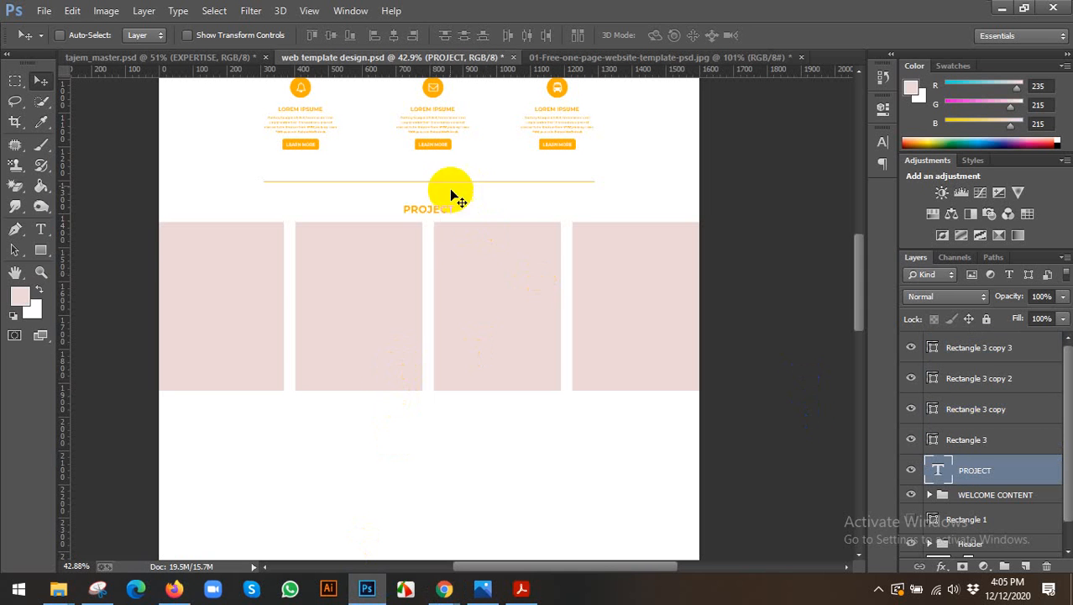
left_click(958, 347)
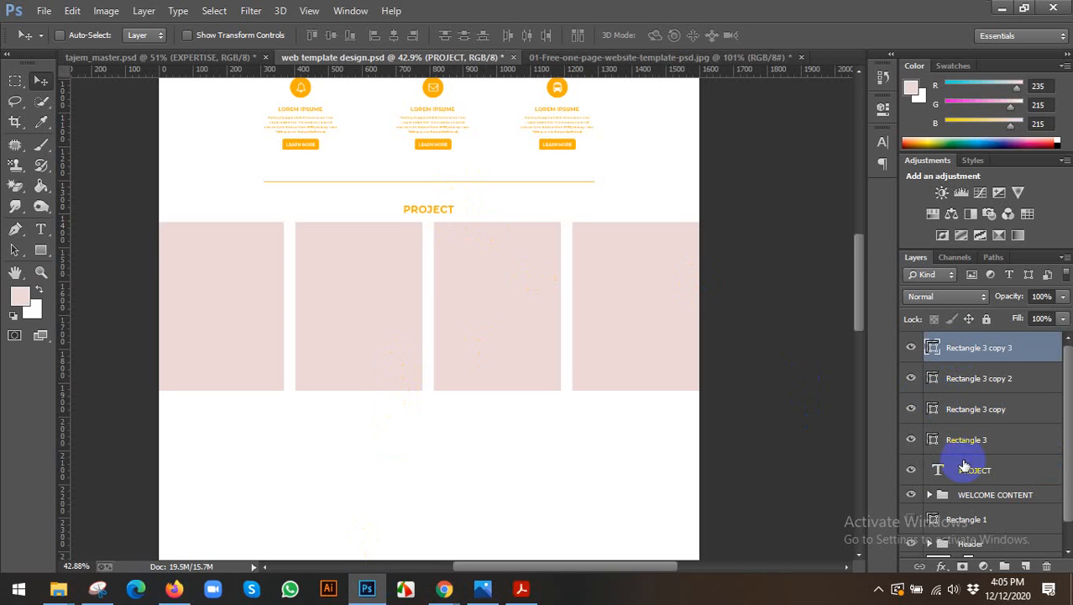
left_click(954, 439)
left_click(955, 349, "shift")
scroll(615, 412, "down", 1, "alt")
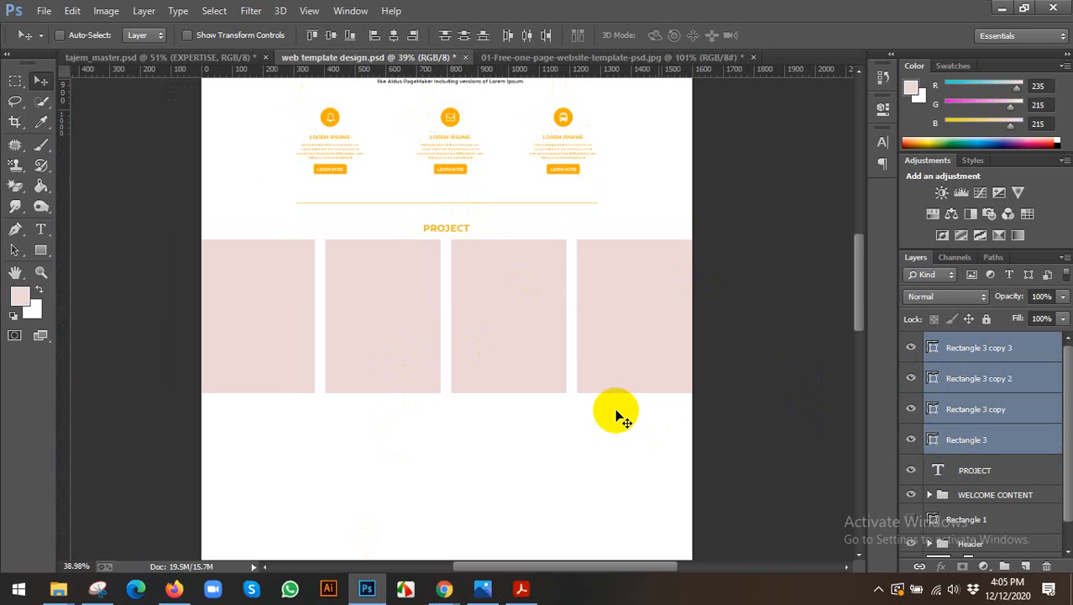
key("Down")
key("Down")
key("Down")
key("Down")
key("Down")
key("Down")
key("Down")
key("Down")
key("Down")
key("Down")
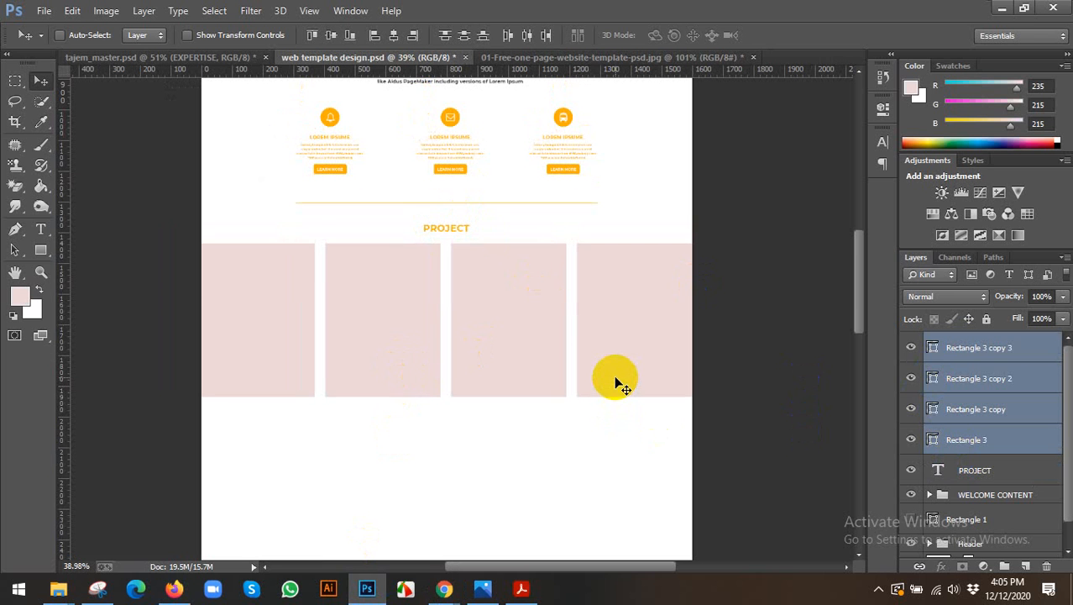
key("Down")
key("Down")
key("Down")
key("Down")
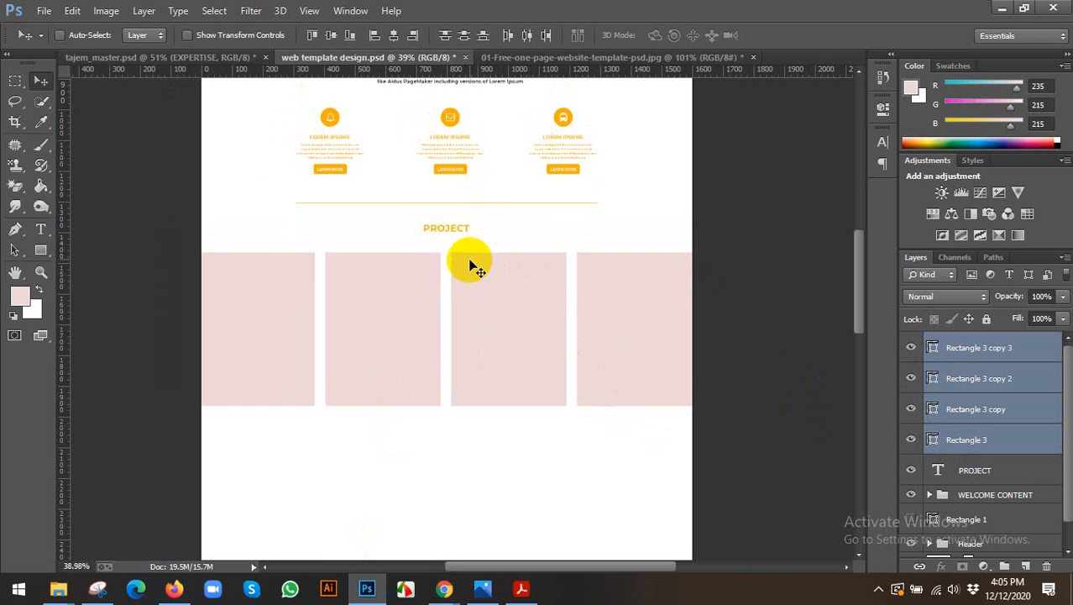
key("Down")
key("Down")
key("Down")
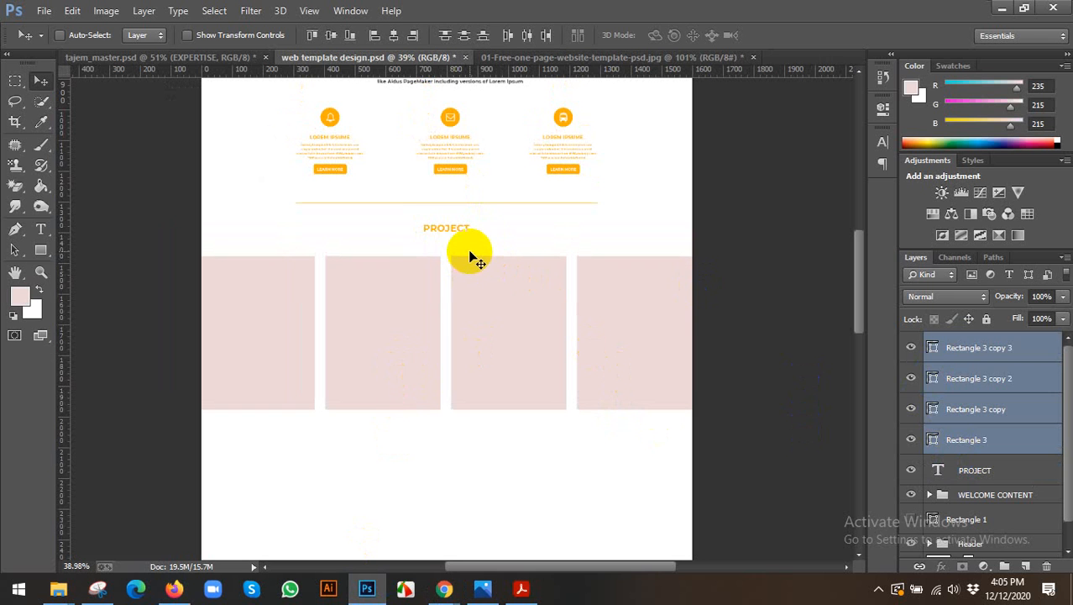
- Merge the four rectangle layers, from Rectangle 3 to Rectangle 3 copy 3, into one shape layer
left_click(960, 348)
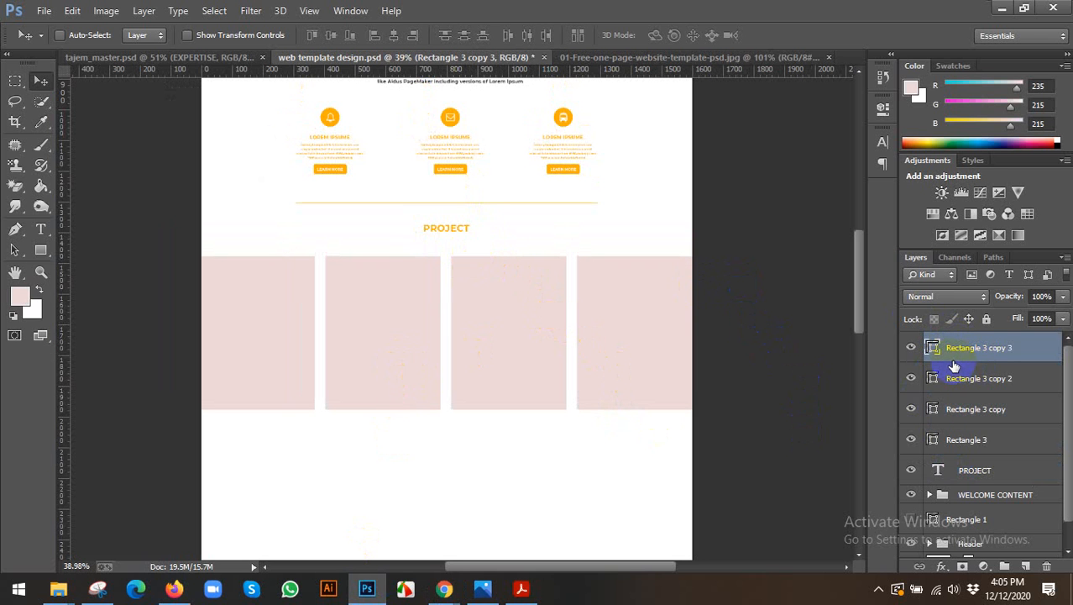
left_click(956, 439, "shift")
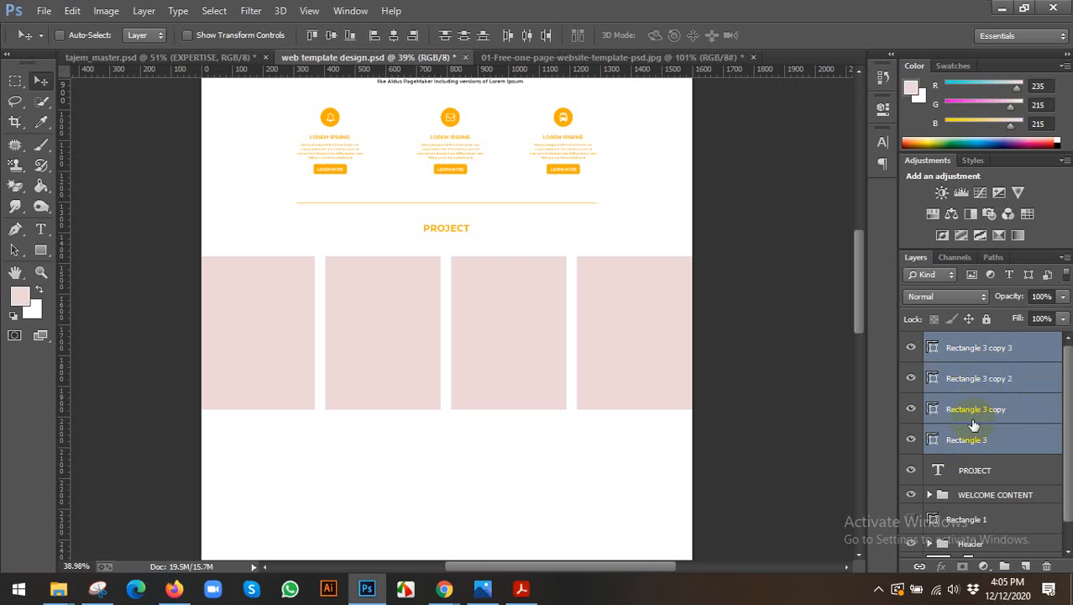
key("ctrl+e")
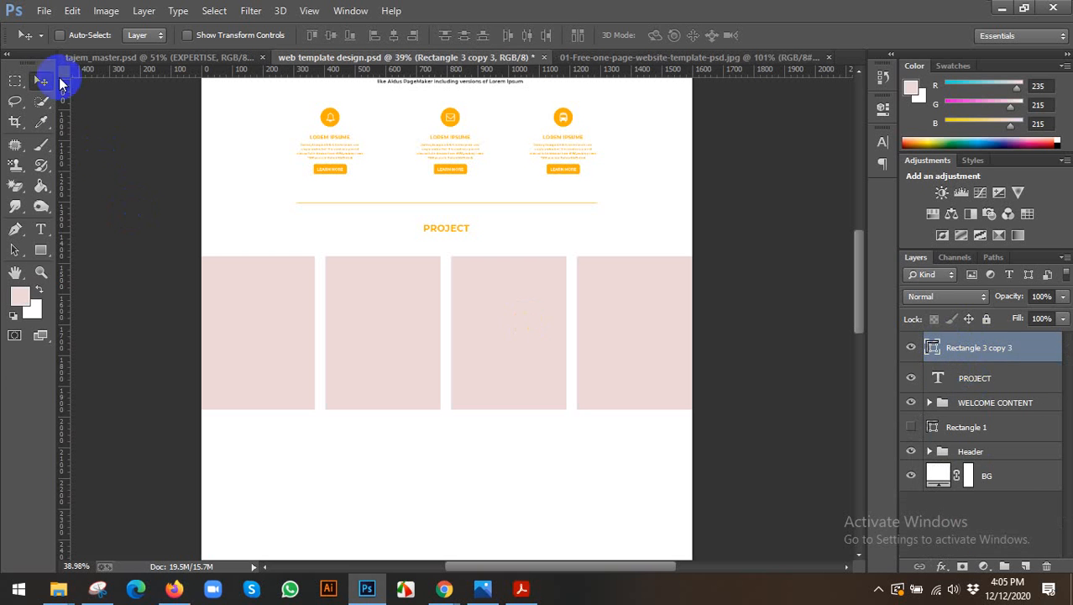
- Start placing an image and browse to the Construction folder in New Volume (D:), images, Image (Creative Shape Making Tricks)
left_click(47, 10)
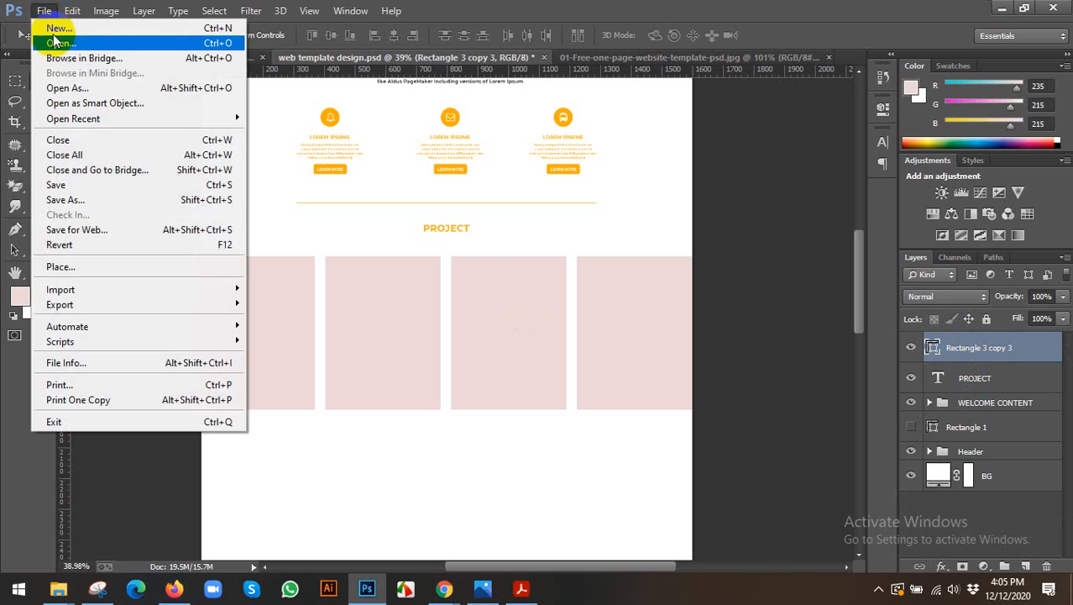
left_click(68, 266)
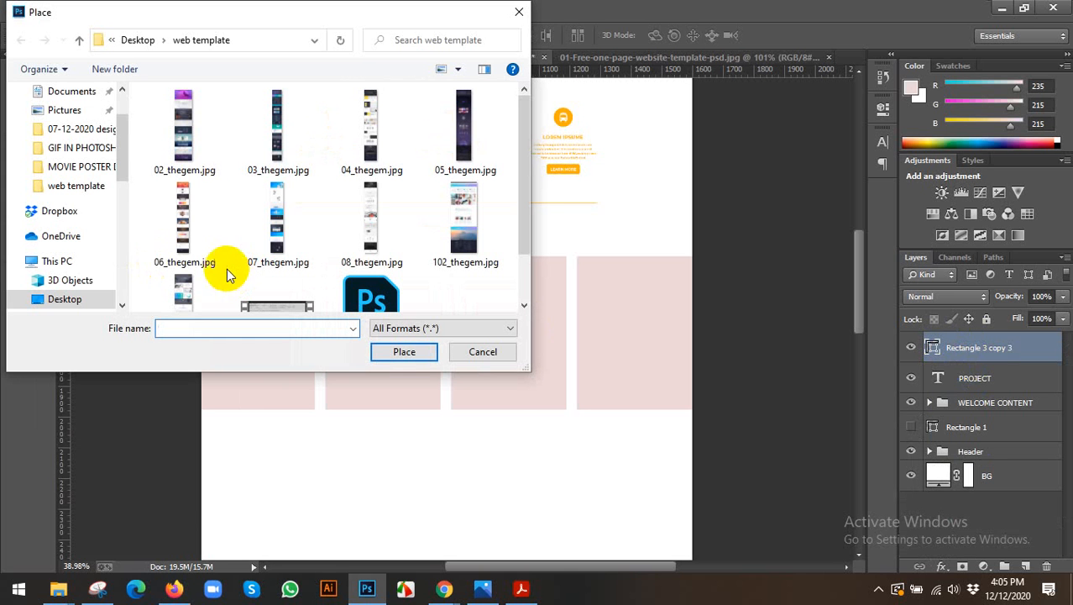
scroll(100, 252, "down", 6)
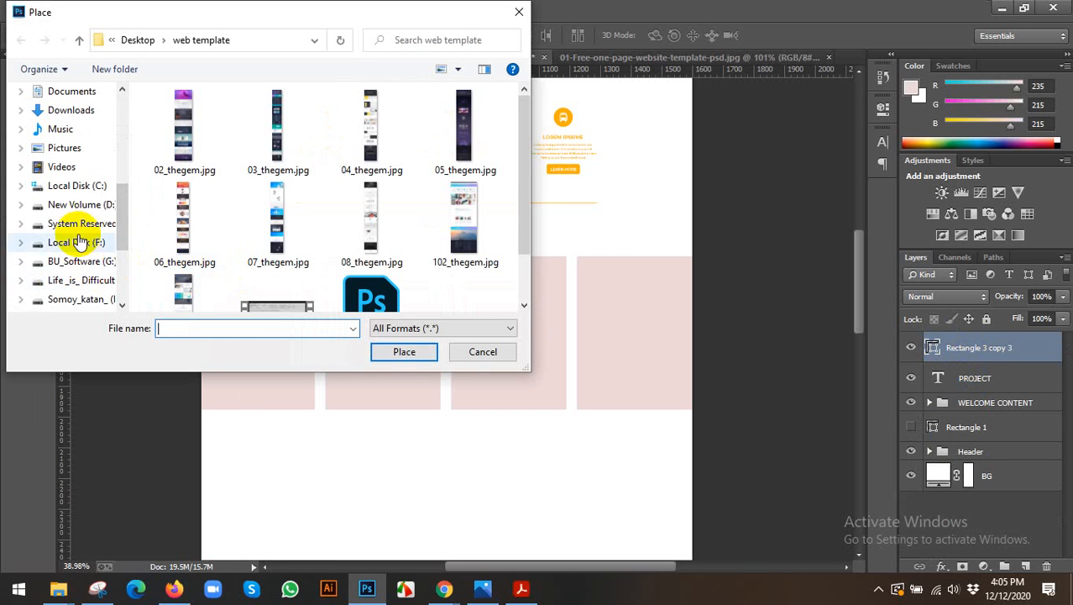
left_click(75, 204)
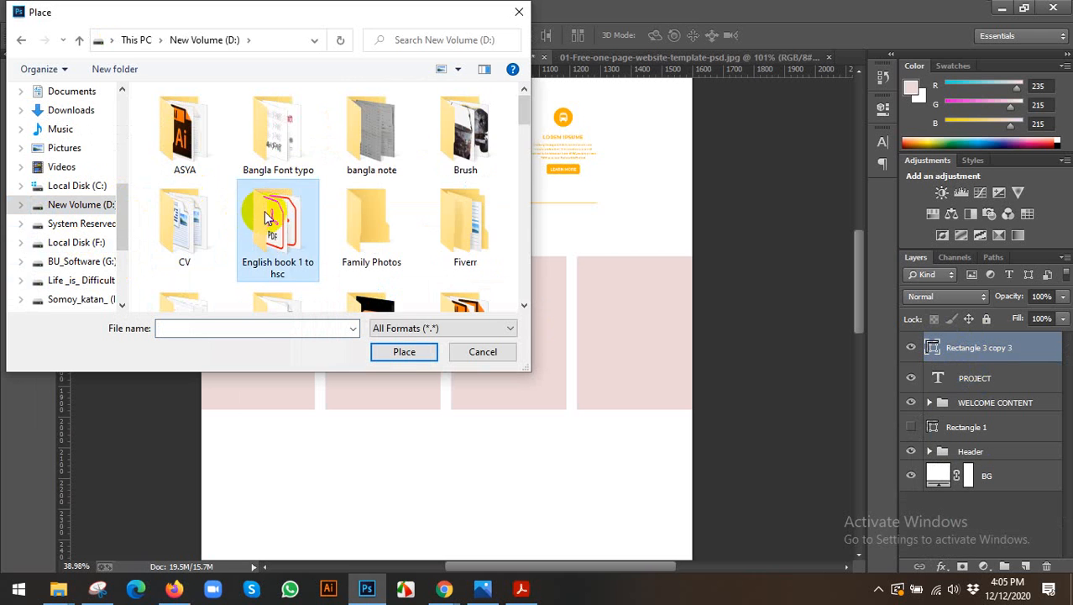
scroll(260, 252, "down", 3)
left_click(357, 150)
double_click(357, 150)
double_click(197, 112)
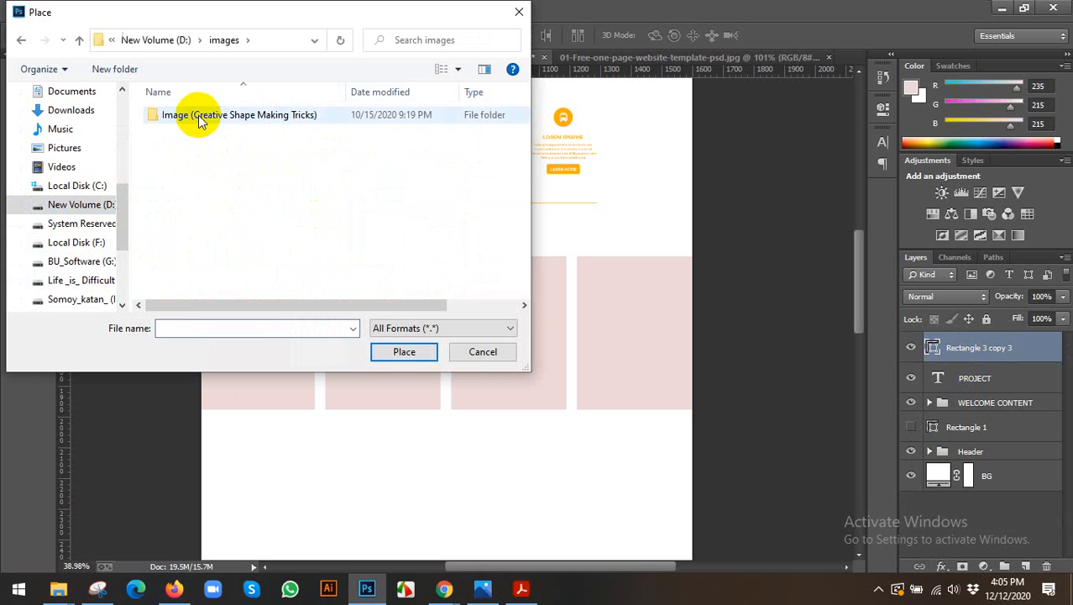
left_click(191, 215)
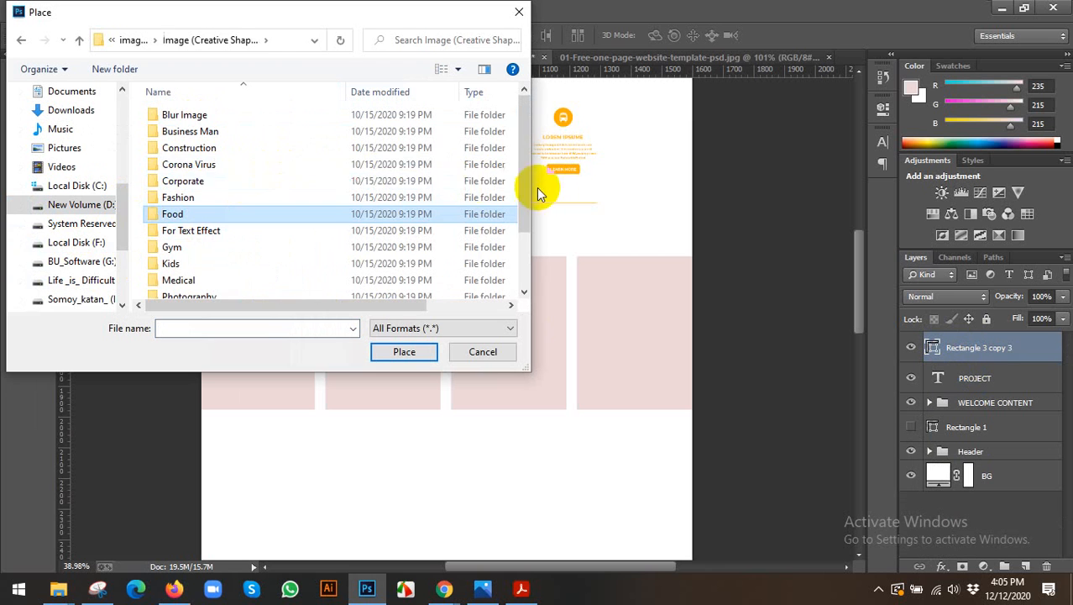
left_click(190, 147)
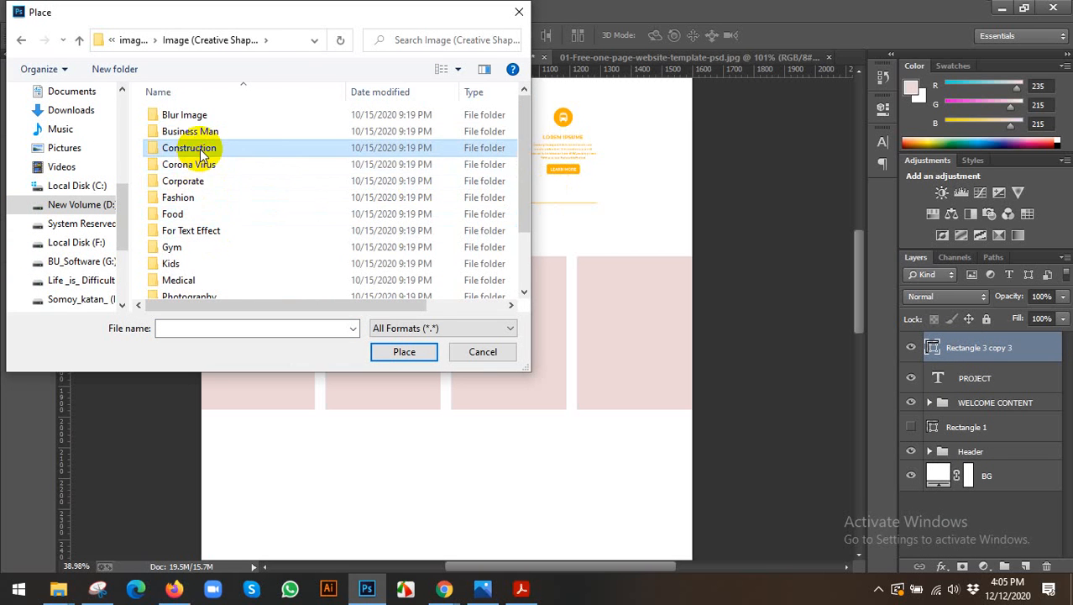
key("Return")
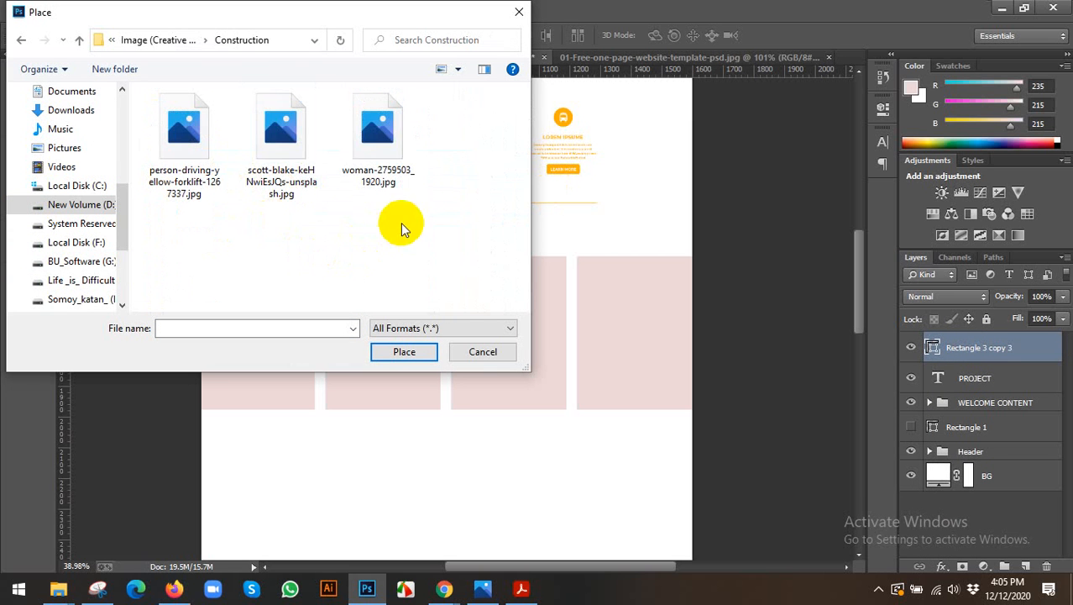
- Show the files as large thumbnails and place person-driving-yellow-forklift-1267337.jpg into the template
left_click(390, 164)
left_click(266, 152)
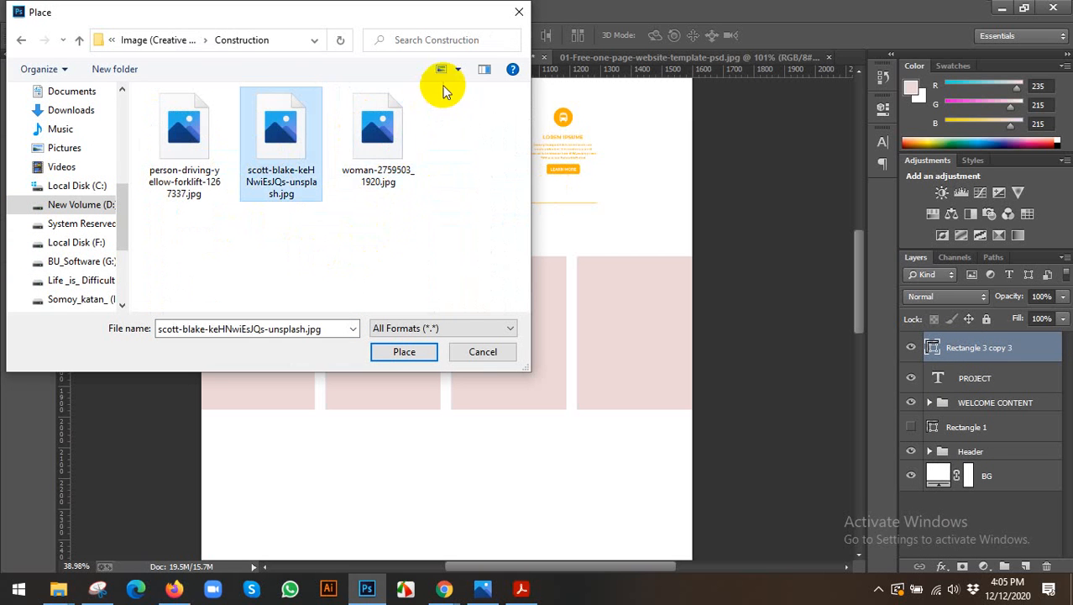
left_click(452, 72)
left_click(466, 73)
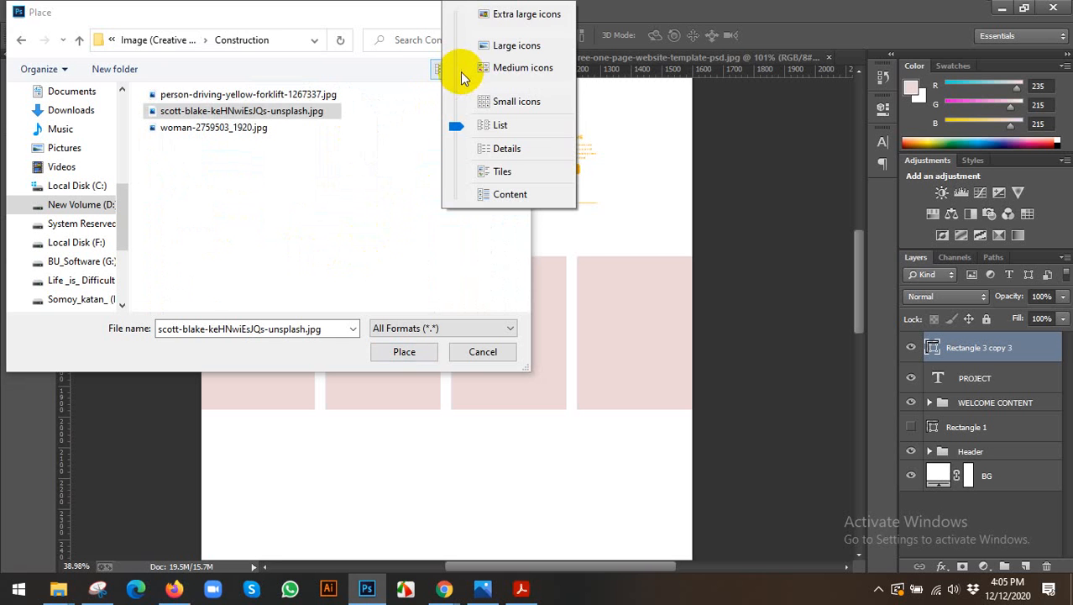
left_click(496, 43)
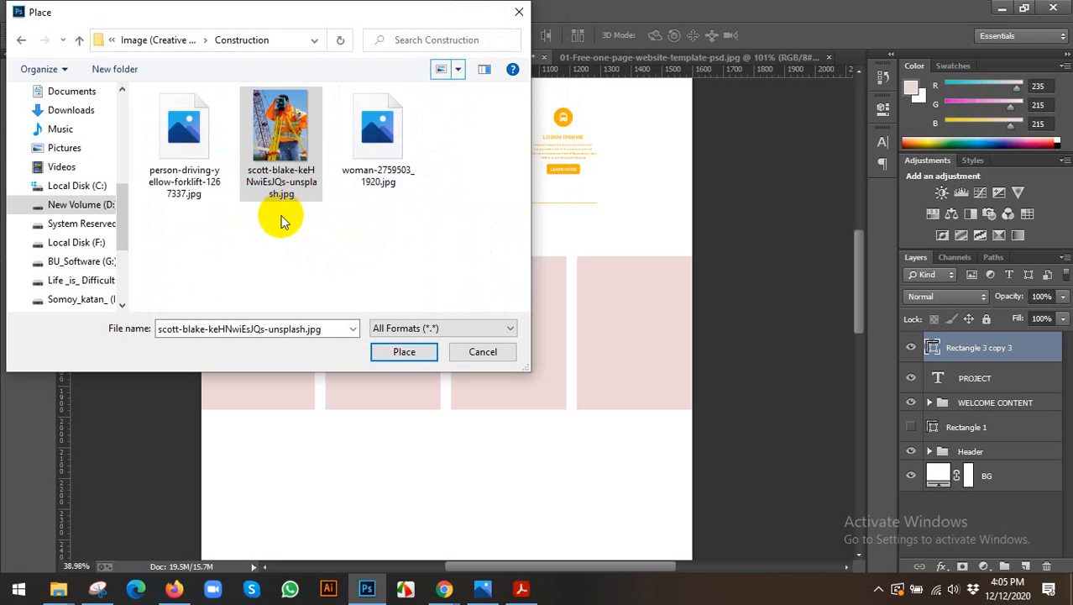
left_click(222, 185)
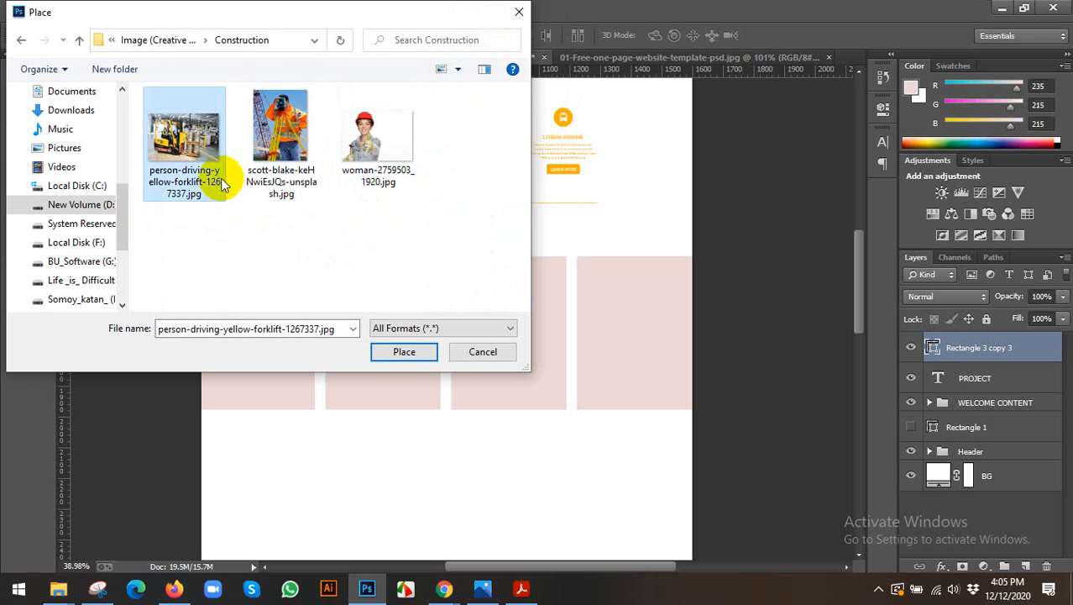
left_click(422, 352)
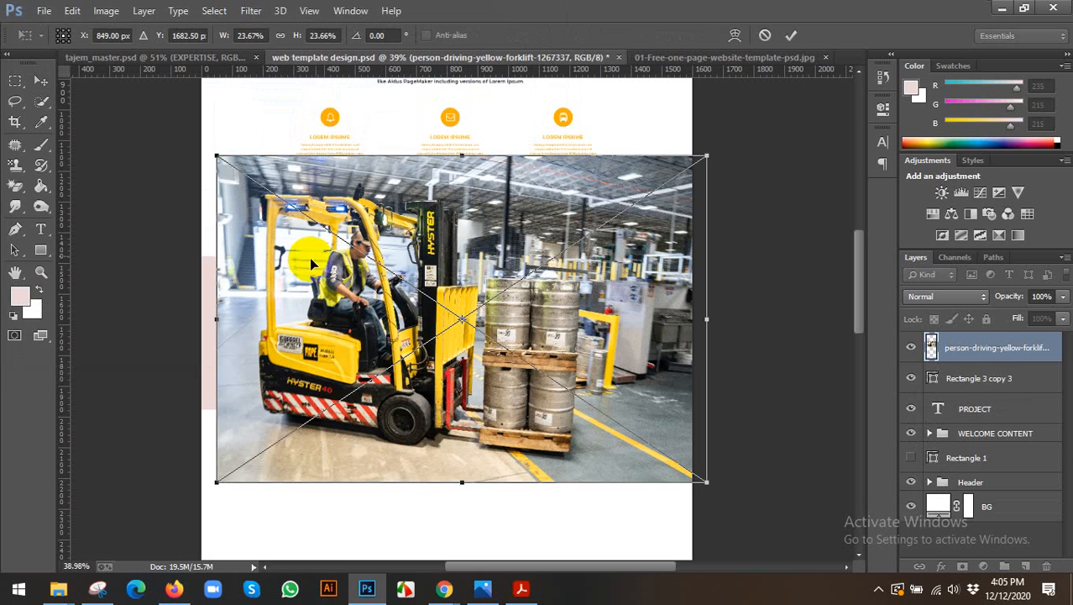
- Position the forklift photo over the four rectangles, scale it to 24.17% to span the page width, and commit the placement
mouse_move(437, 193)
left_mouse_down()
mouse_move(400, 186)
mouse_move(424, 201)
left_mouse_up()
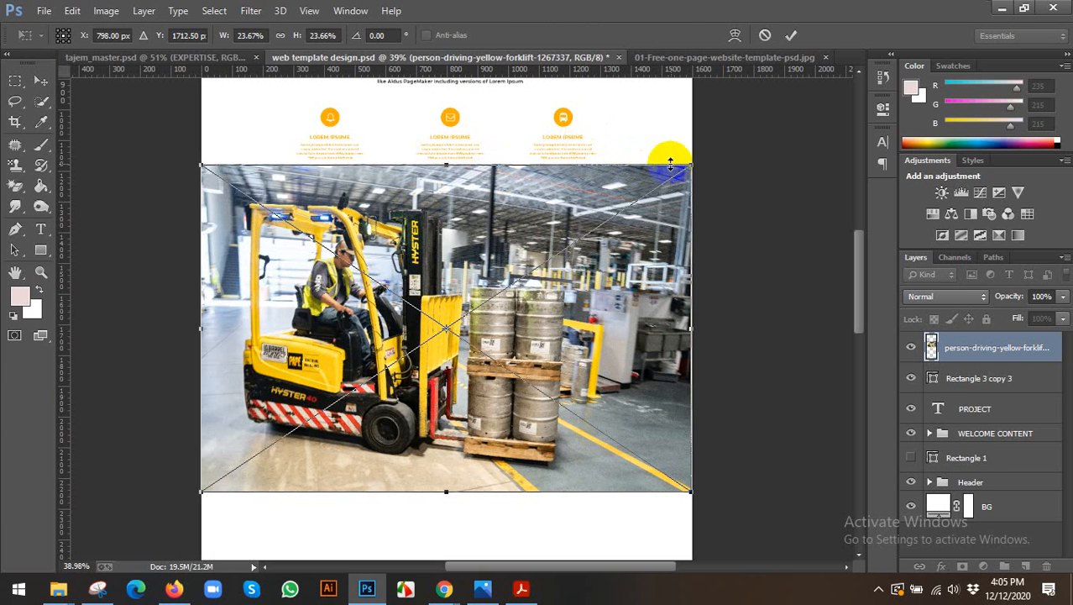
left_click_drag(686, 166, 696, 160)
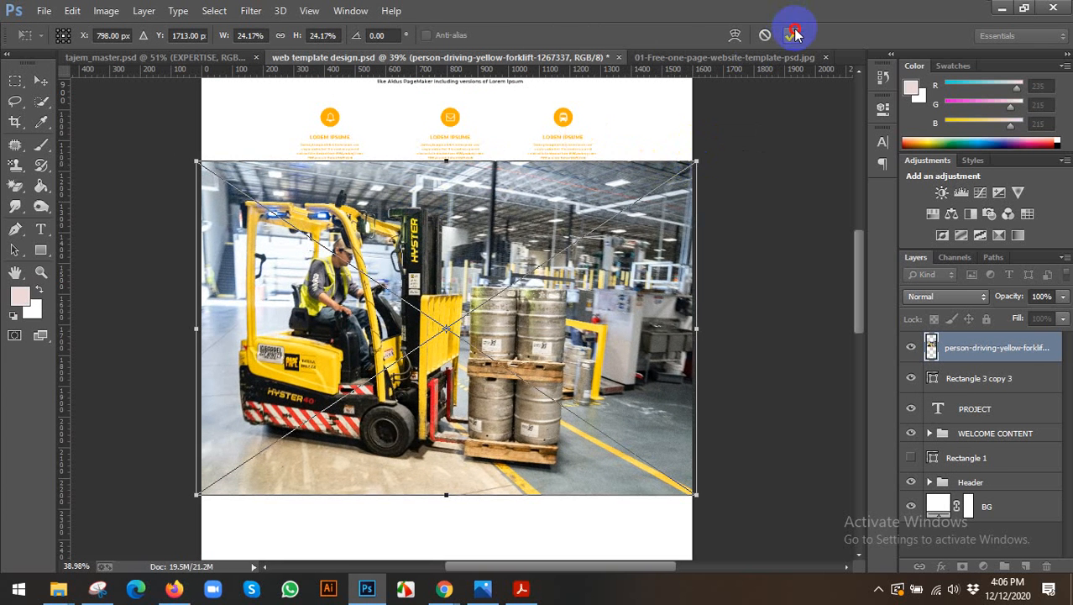
left_click(794, 33)
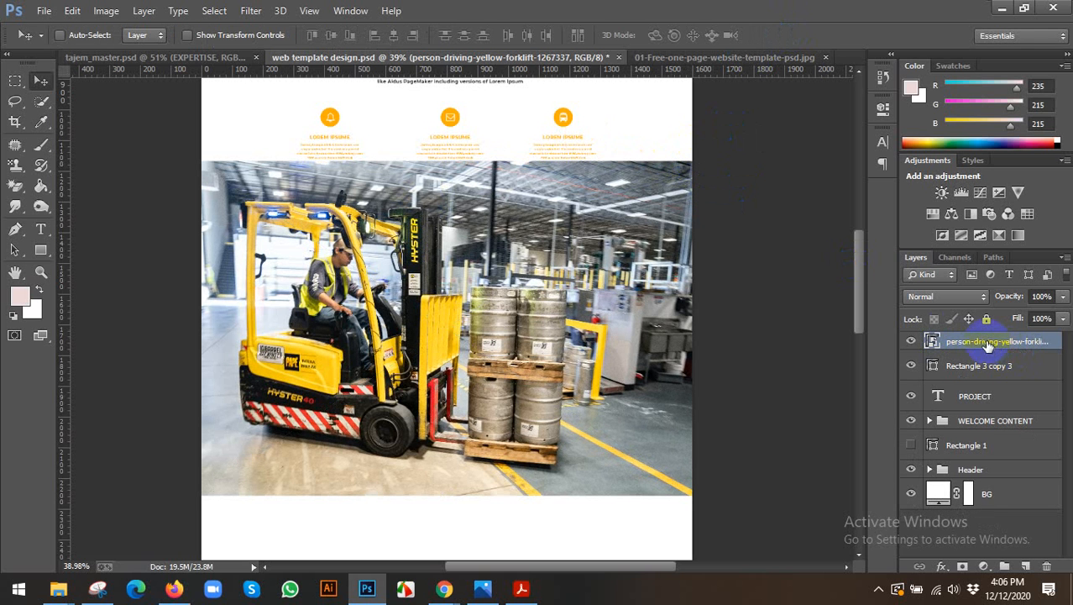
- Switch to the Google Meet call to check on it, and return to Photoshop
mouse_move(445, 588)
left_click(416, 500)
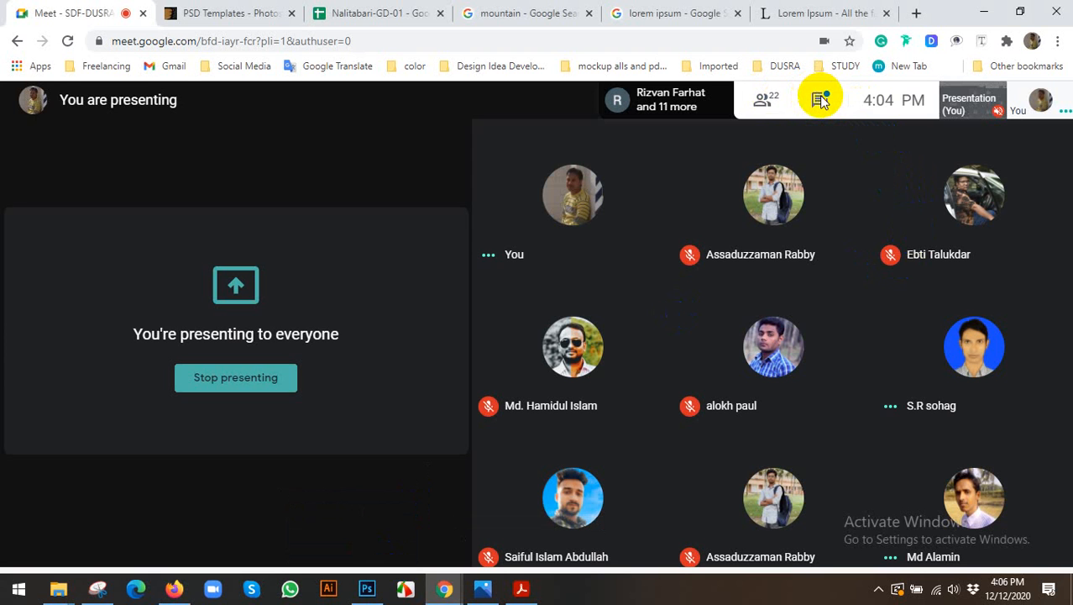
left_click(367, 587)
- Clip the forklift photo to the merged rectangles with a clipping mask
left_click(982, 339)
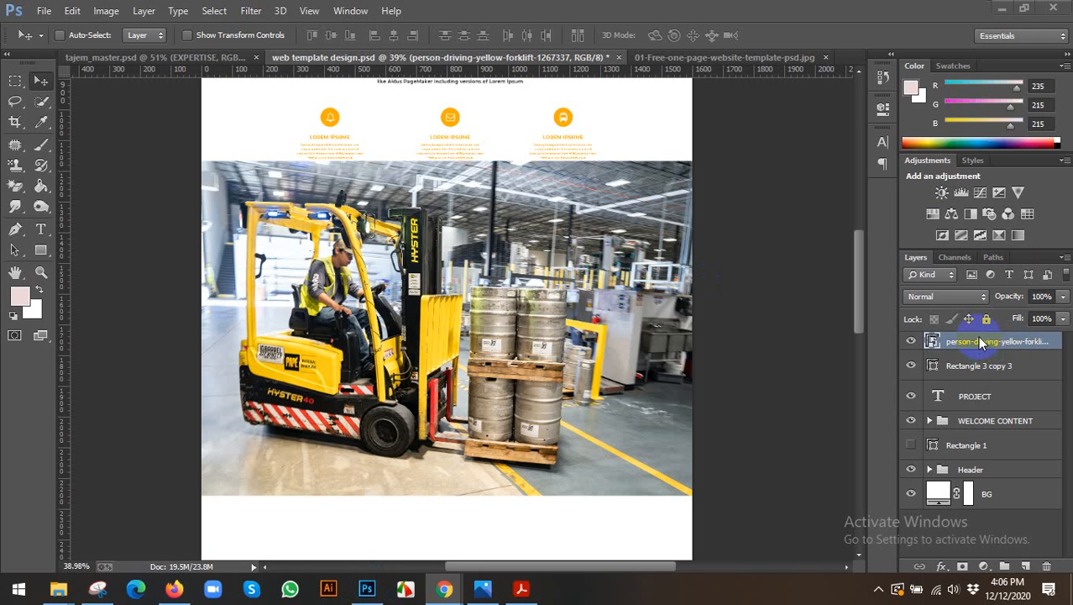
right_click(931, 349)
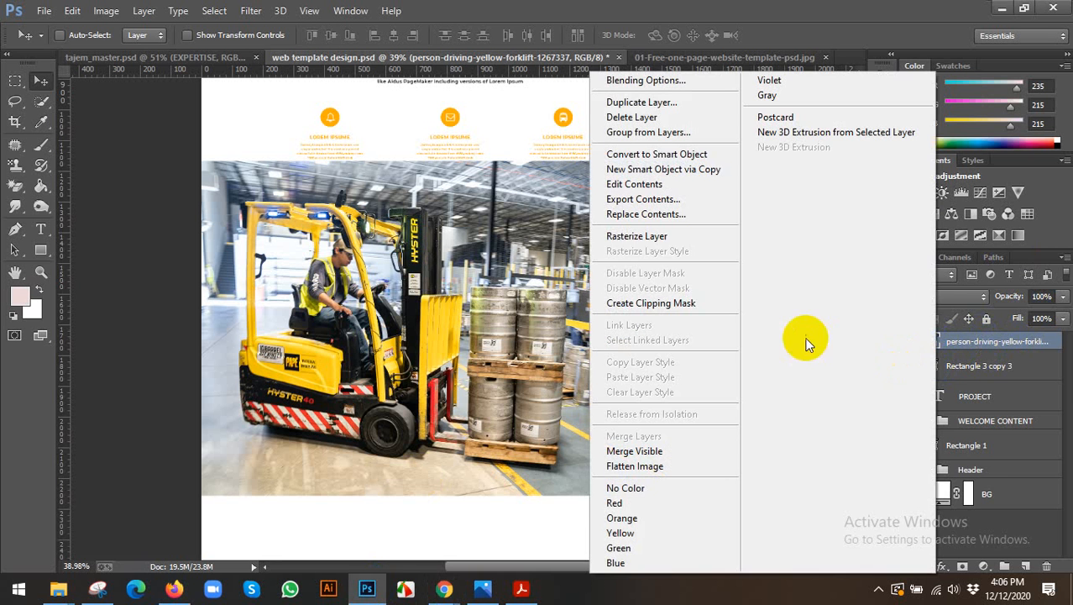
left_click(654, 304)
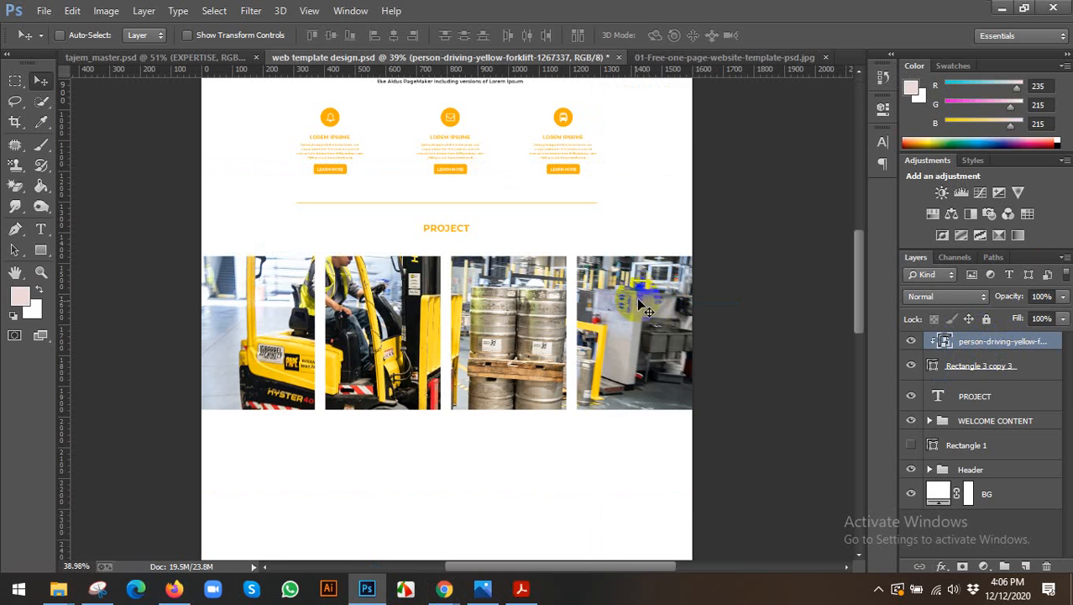
- Shift the clipped photo down inside the four rectangles, and nudge it back up
left_click_drag(548, 317, 548, 349)
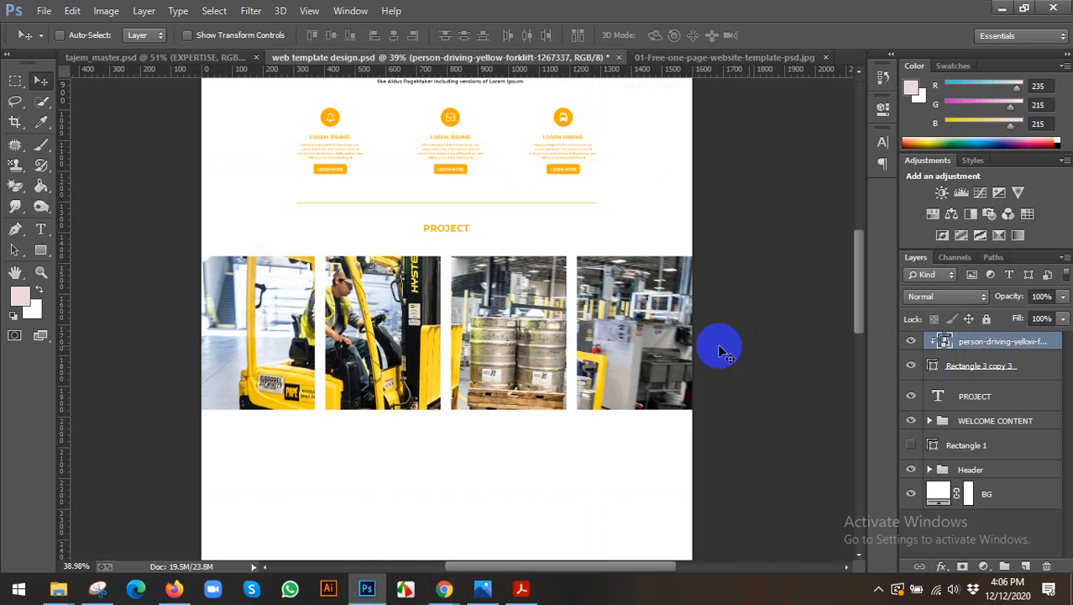
left_click(968, 367)
left_click(987, 337)
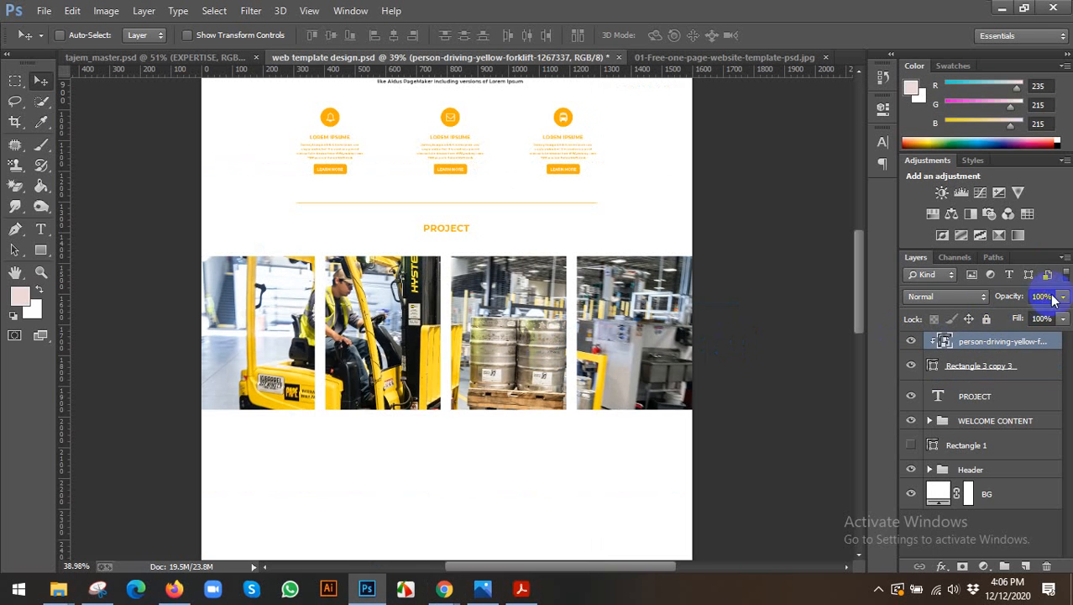
mouse_move(1063, 304)
left_mouse_down()
mouse_move(1031, 318)
mouse_move(1070, 317)
mouse_move(1056, 309)
left_mouse_up()
left_click(979, 357)
key("shift+Up")
key("shift+Up")
key("shift+Up")
key("shift+Up")
key("shift+Up")
key("shift+Up")
key("shift+Up")
key("shift+Up")
key("shift+Up")
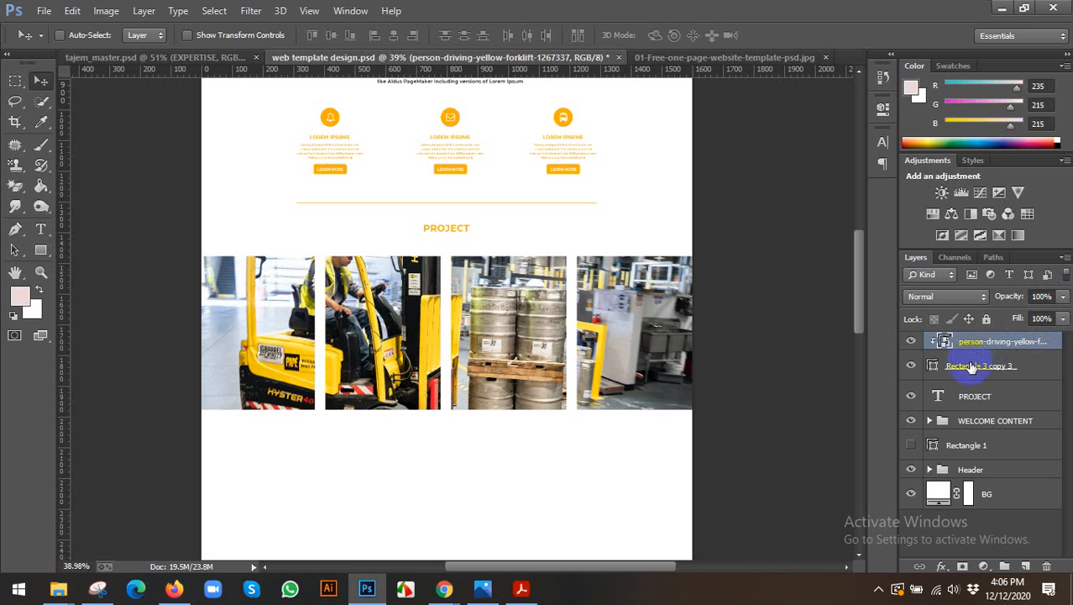
- Release the forklift photo from its clipping mask
left_click(970, 370)
left_click(967, 356, "alt")
- Duplicate the Rectangle 3 copy 3 layer above the forklift photo, and clip the photo to the original rectangles layer beneath it
left_click(970, 363)
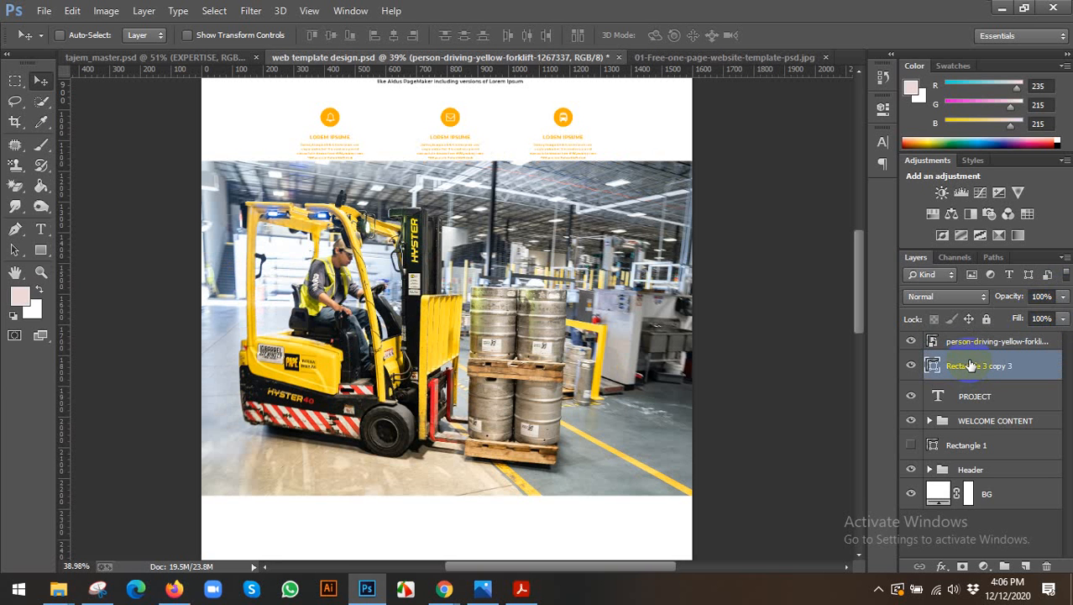
key("ctrl+j")
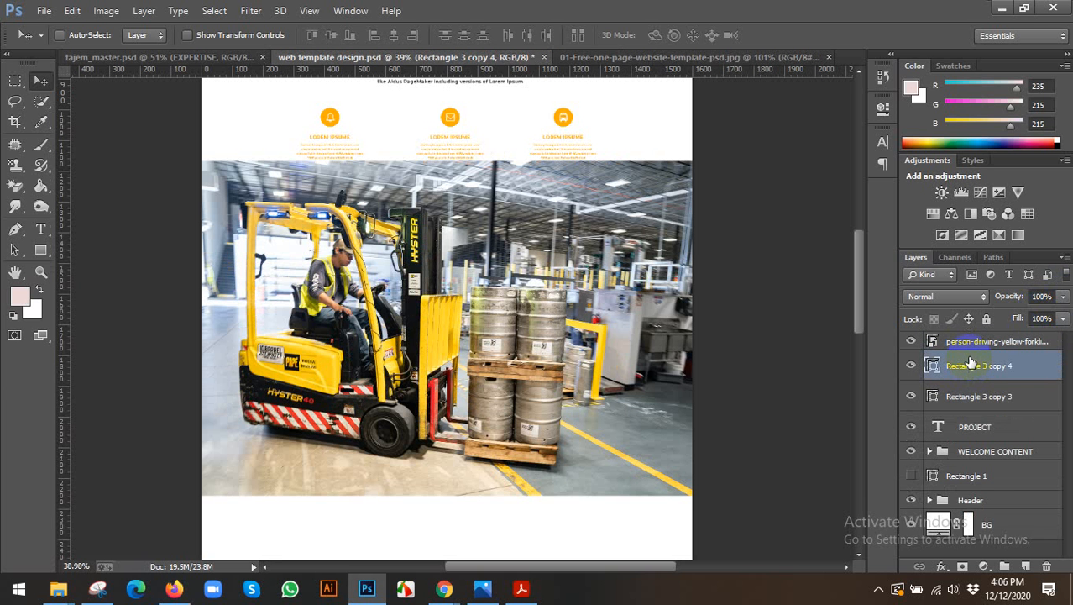
key("ctrl+bracketright")
right_click(955, 373)
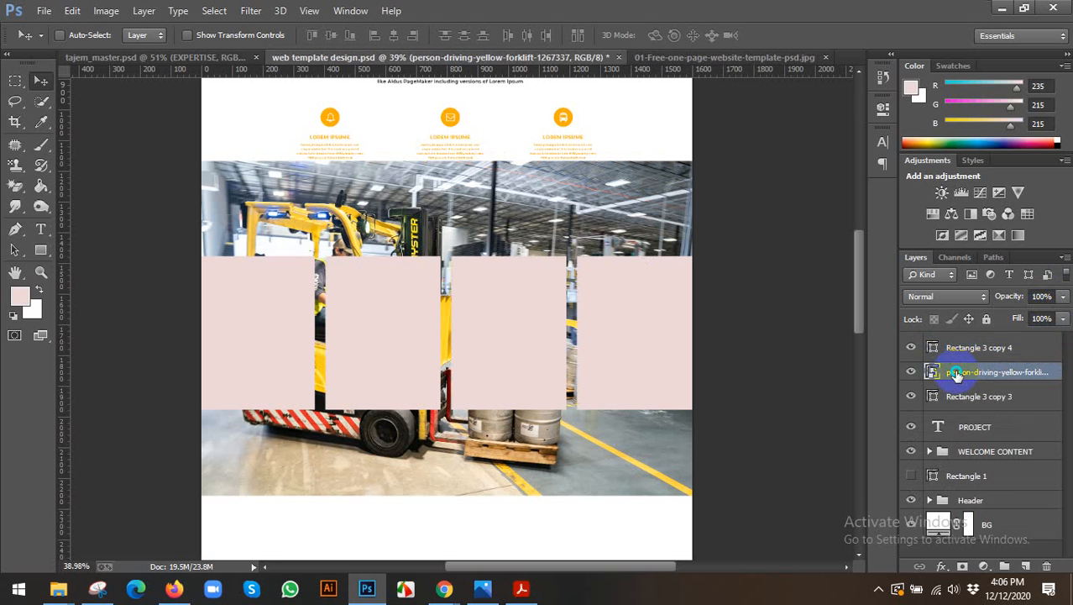
left_click(663, 303)
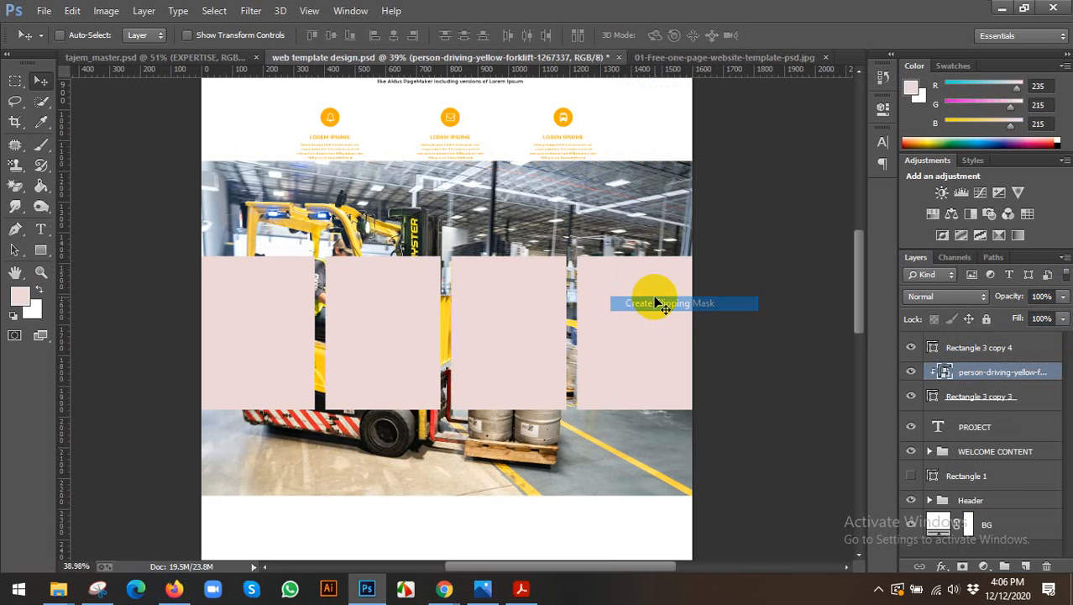
- Recolor the duplicated rectangles layer with the orange #ffae00 sampled from the icons, and set its opacity to 20%
left_click(935, 350)
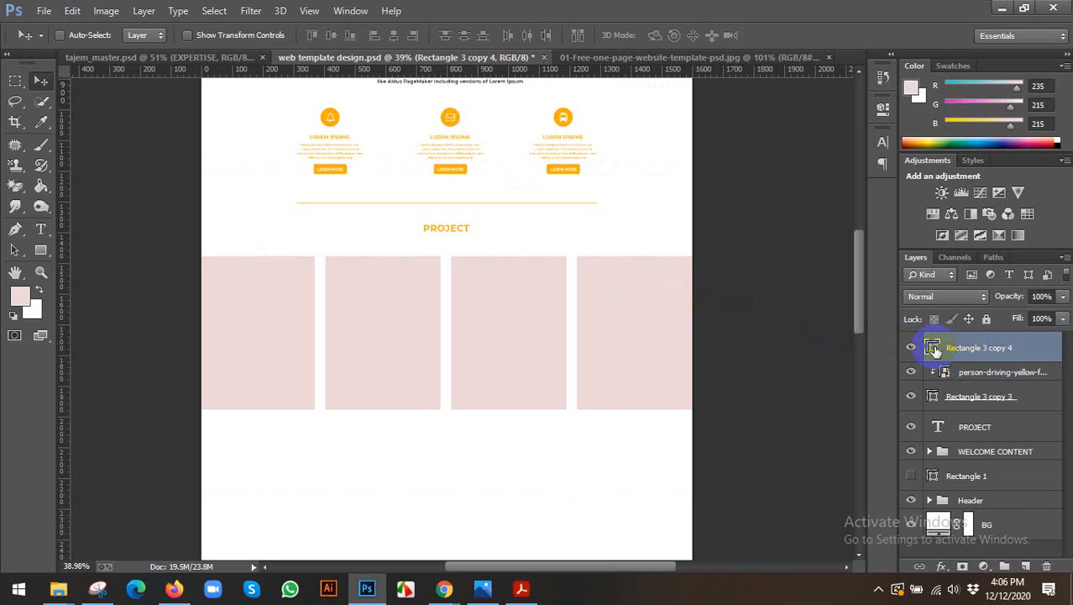
double_click(932, 349)
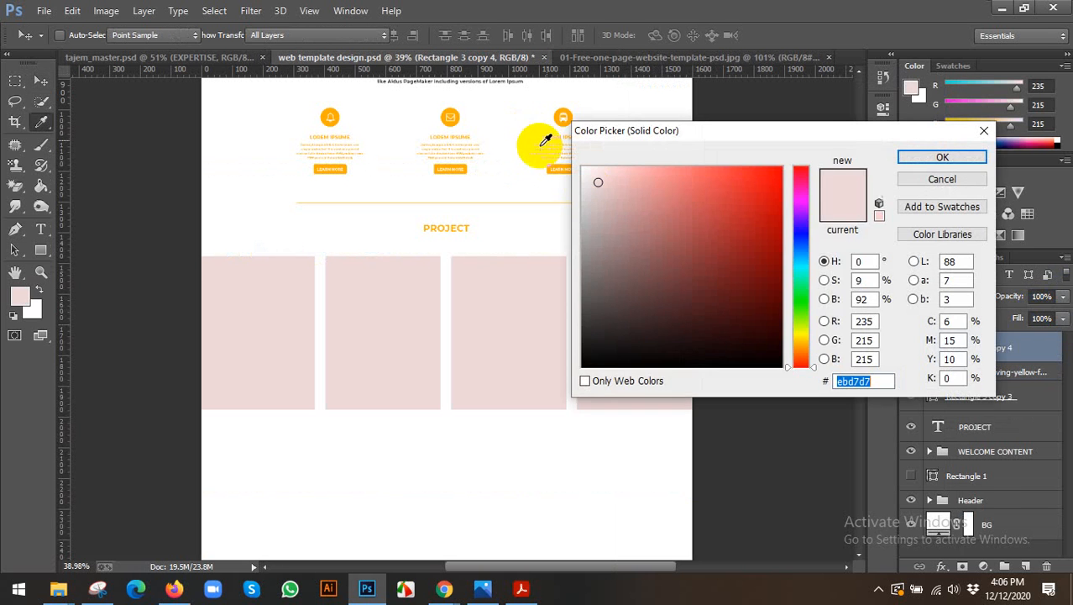
left_click(453, 108)
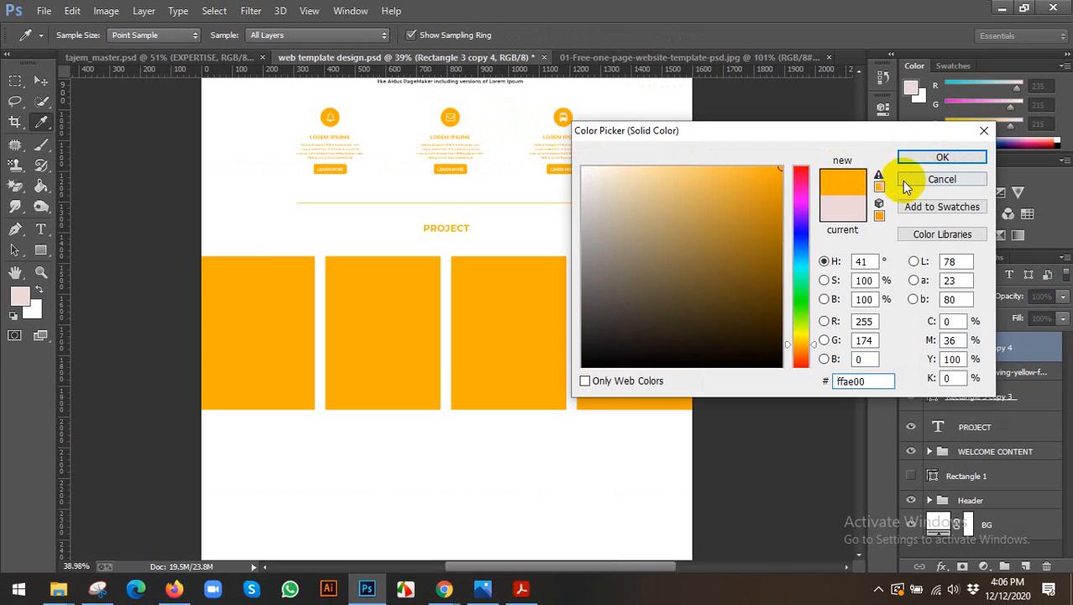
left_click(924, 159)
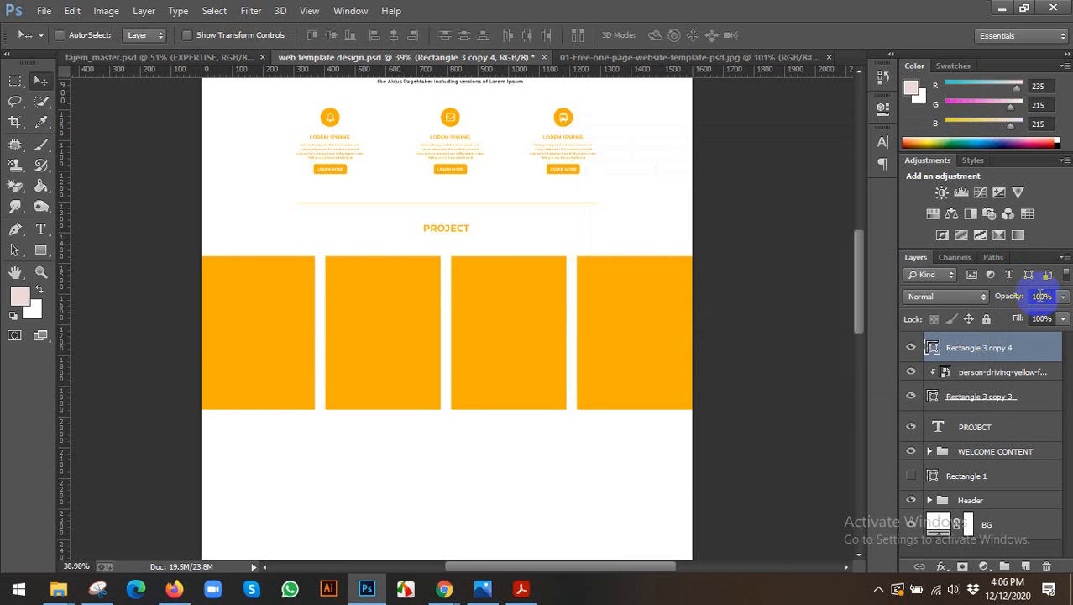
type("20")
key("Return")
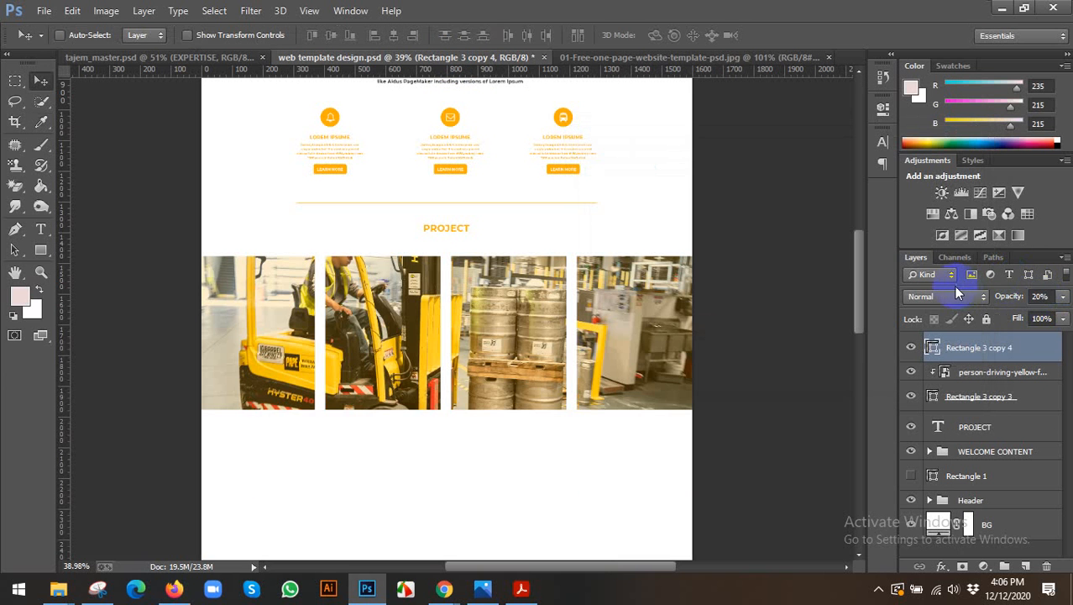
- Change the duplicated rectangles' fill to near-black #141413 and set the layer's opacity to 52%
double_click(931, 349)
left_click(589, 351)
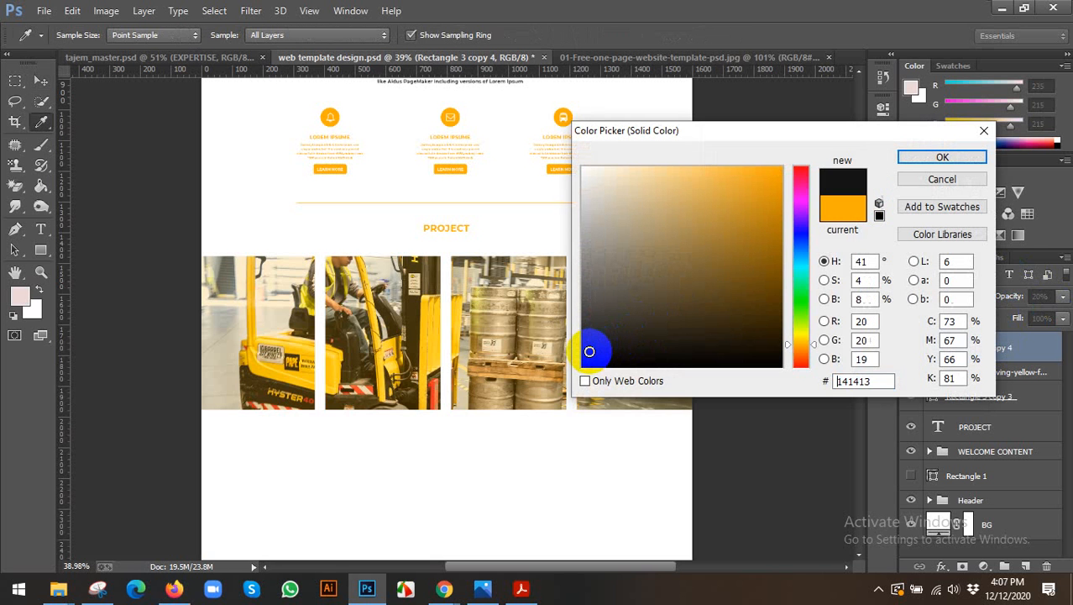
left_click(939, 156)
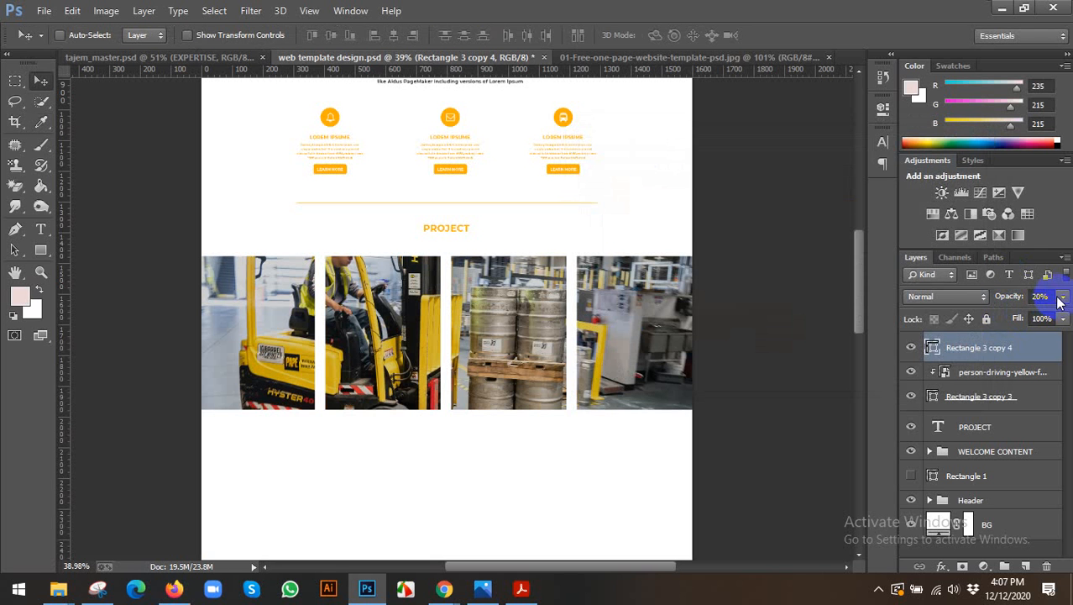
left_click(1062, 296)
left_click(1030, 316)
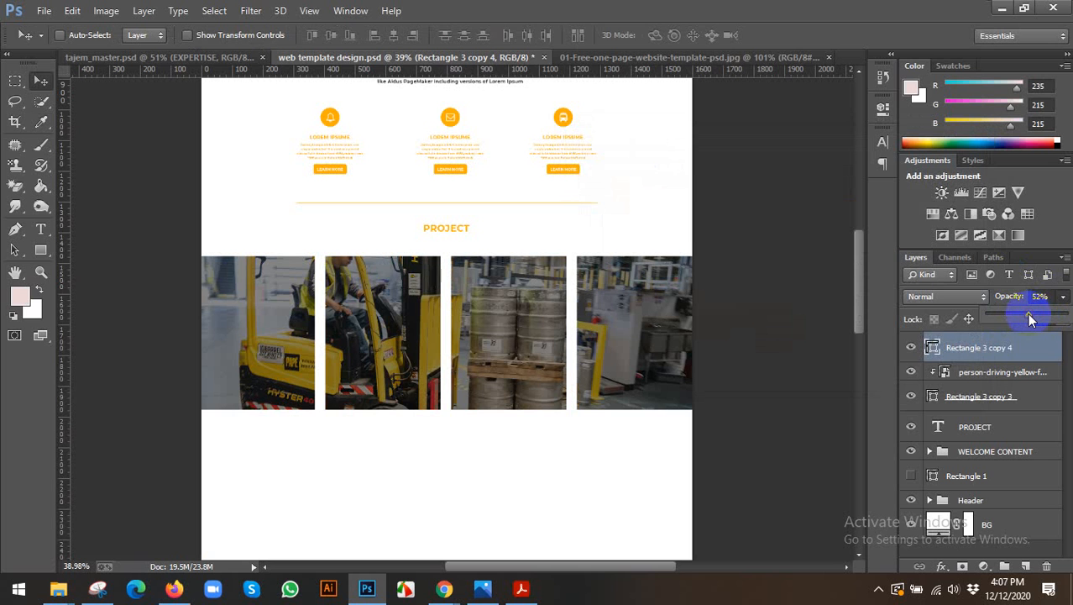
- Raise the opacity of the dark overlay rectangles on the forklift photo to 60%
left_click_drag(1027, 313, 1034, 317)
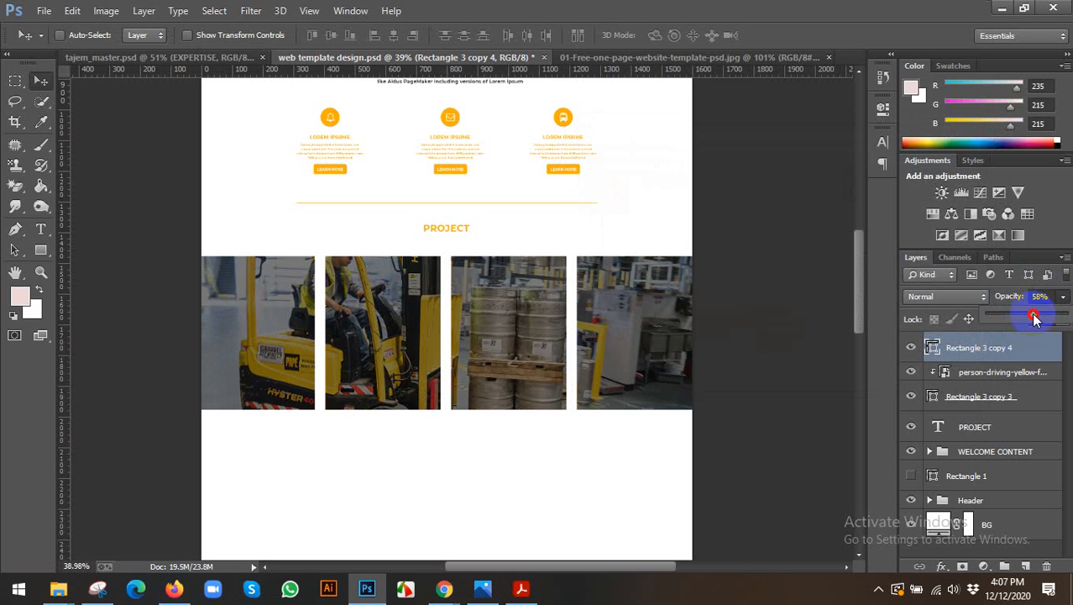
left_click(1039, 297)
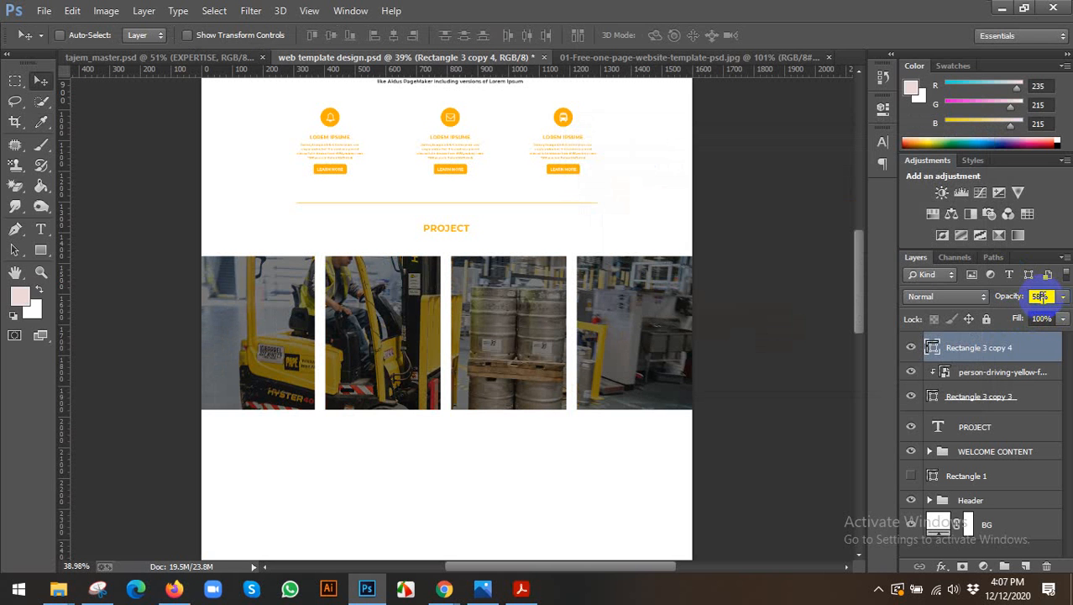
key("Up")
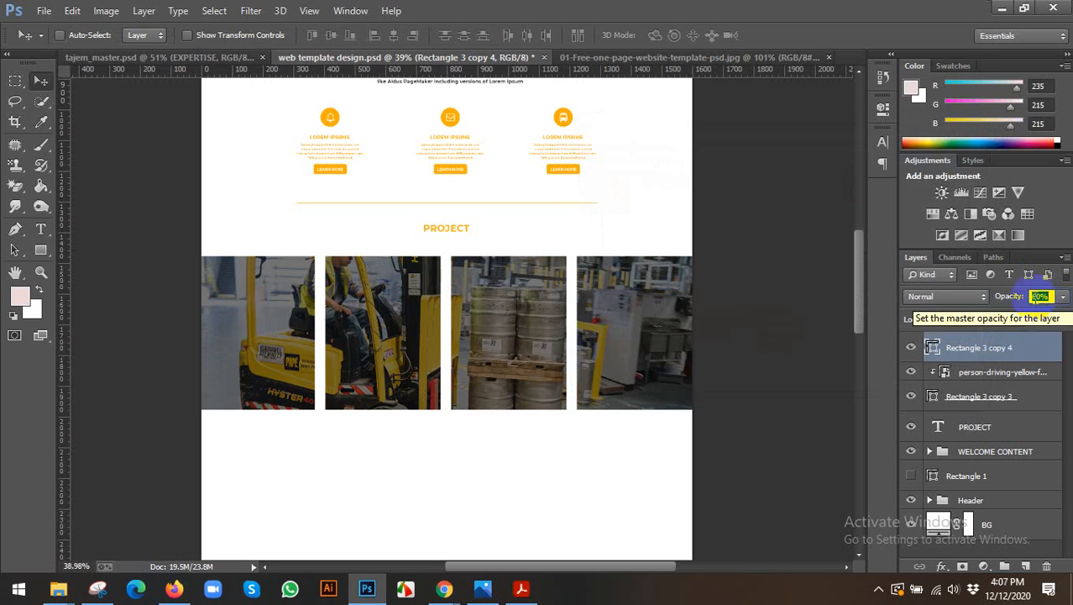
left_click(631, 320)
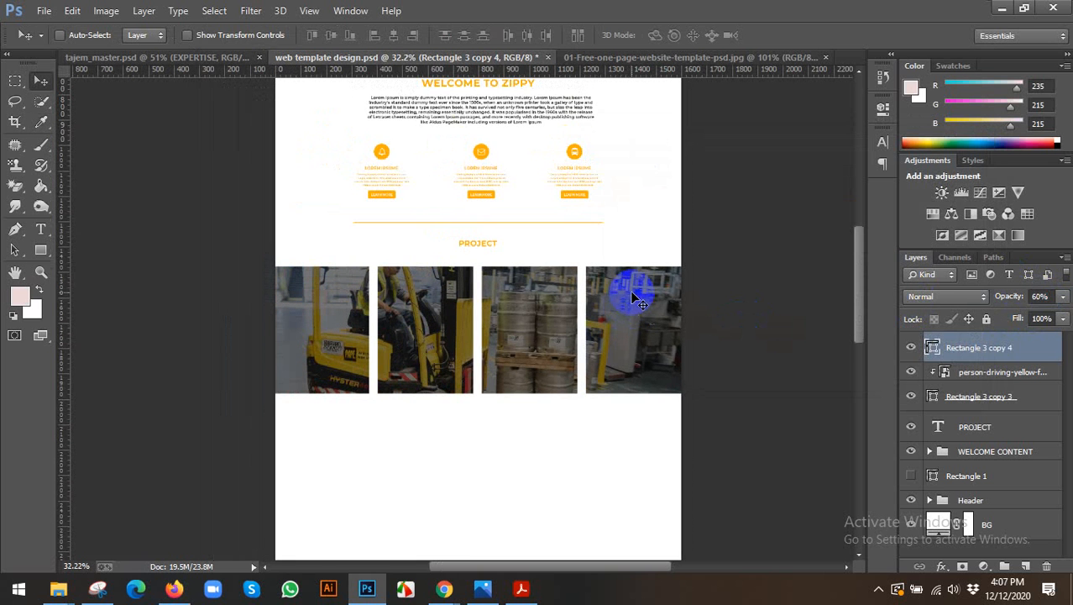
scroll(630, 313, "up", 2)
- Measure the vertical gap between the purple video section and the EXPERTISE heading in tajem_master.psd, and return to the web template
left_click(136, 61)
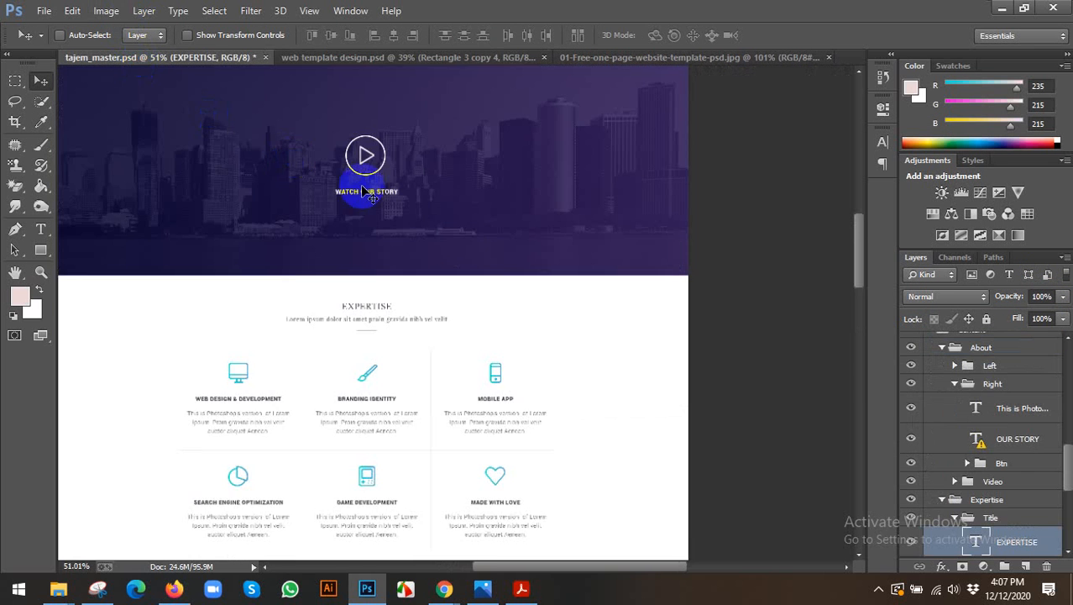
scroll(472, 241, "up", 3)
scroll(434, 351, "up", 3)
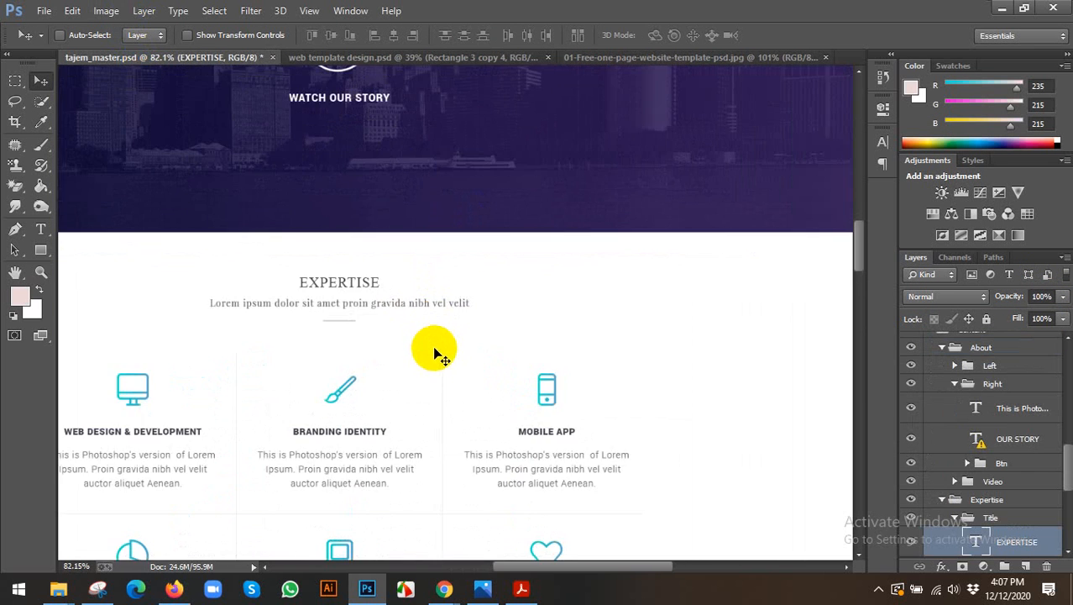
scroll(347, 262, "up", 3)
scroll(277, 250, "up", 1)
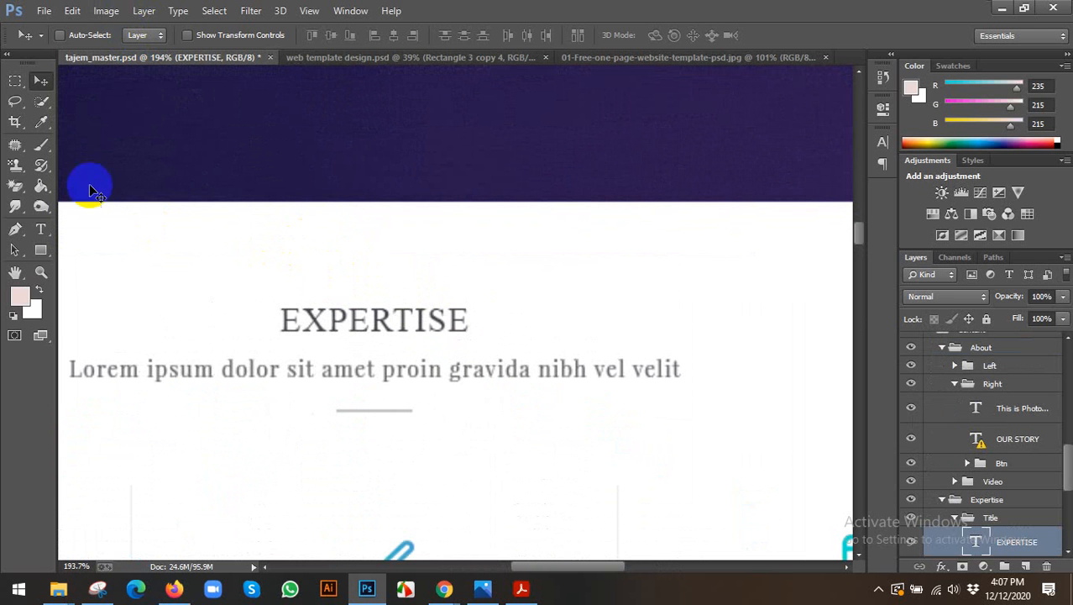
left_click(15, 80)
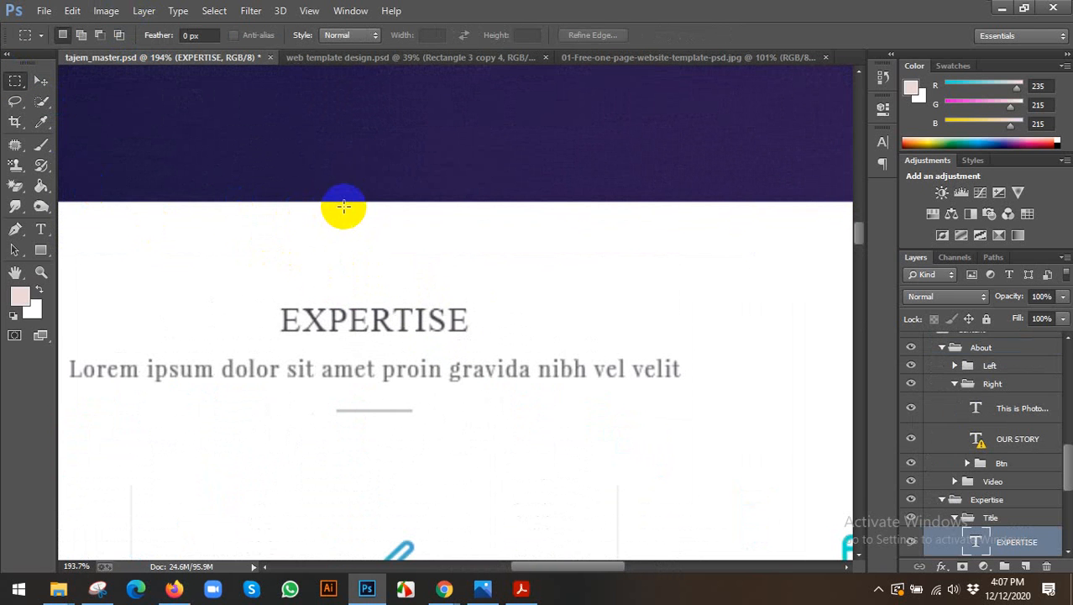
left_click_drag(344, 202, 500, 306)
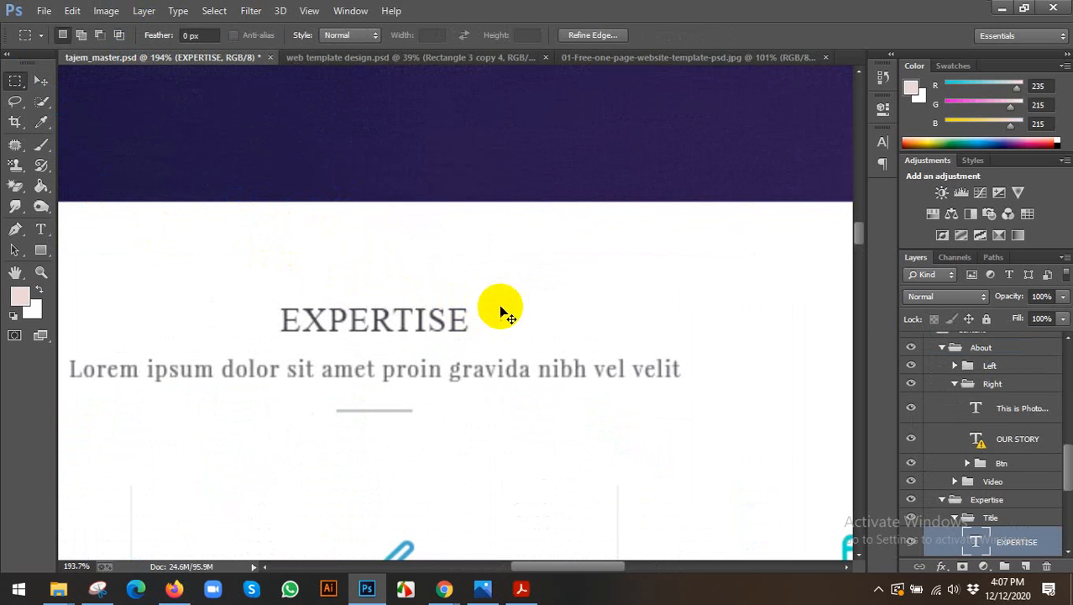
left_click(756, 57)
left_click(448, 57)
scroll(445, 183, "down", 1)
key("v")
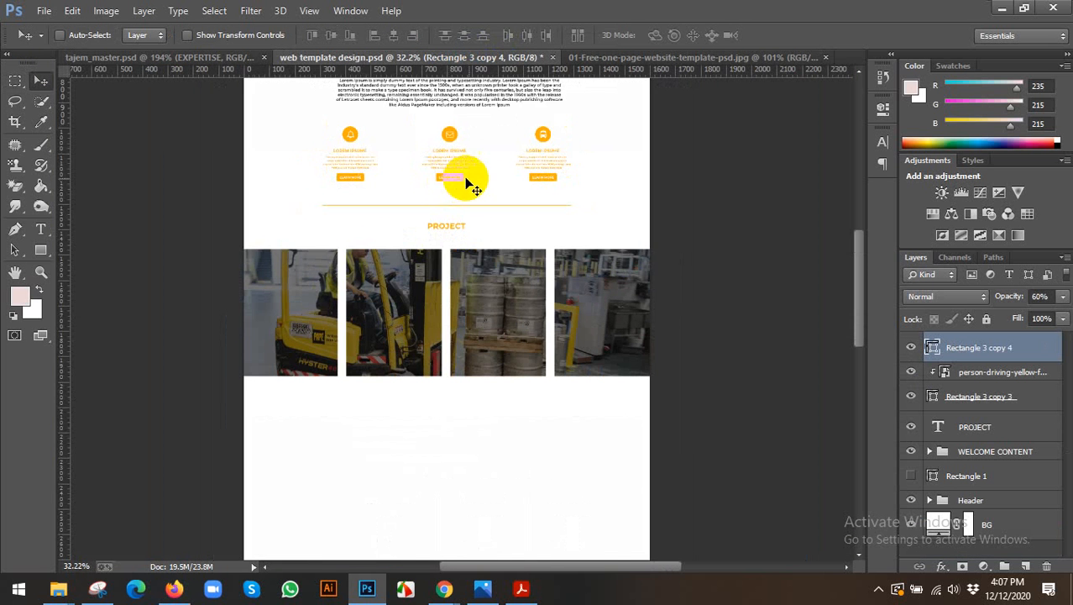
- Check the whole page layout and save the web template design document
scroll(503, 259, "down", 1)
scroll(460, 273, "up", 1)
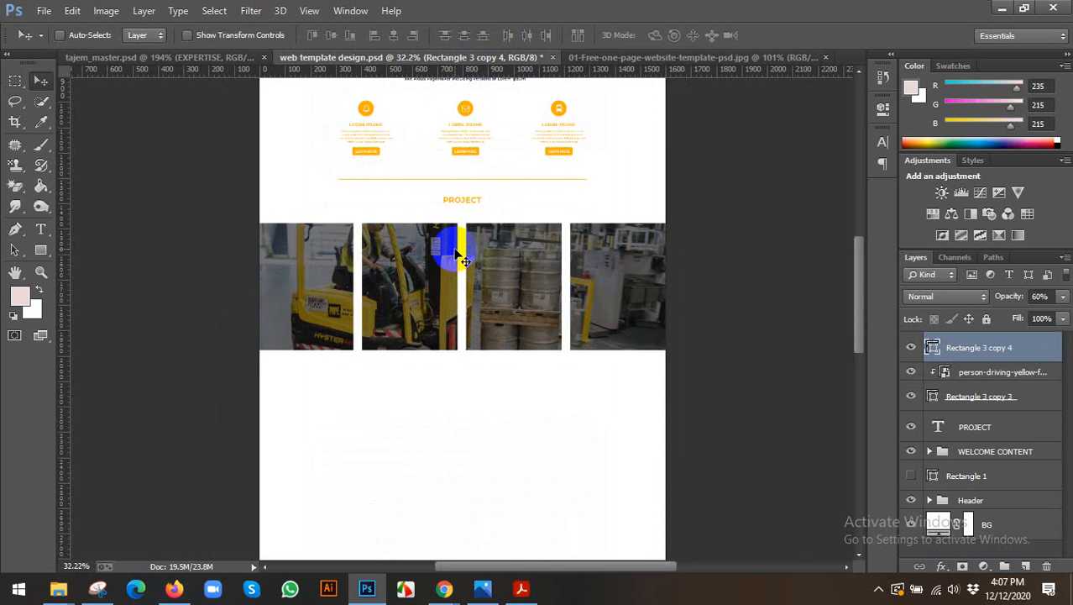
scroll(460, 273, "down", 3)
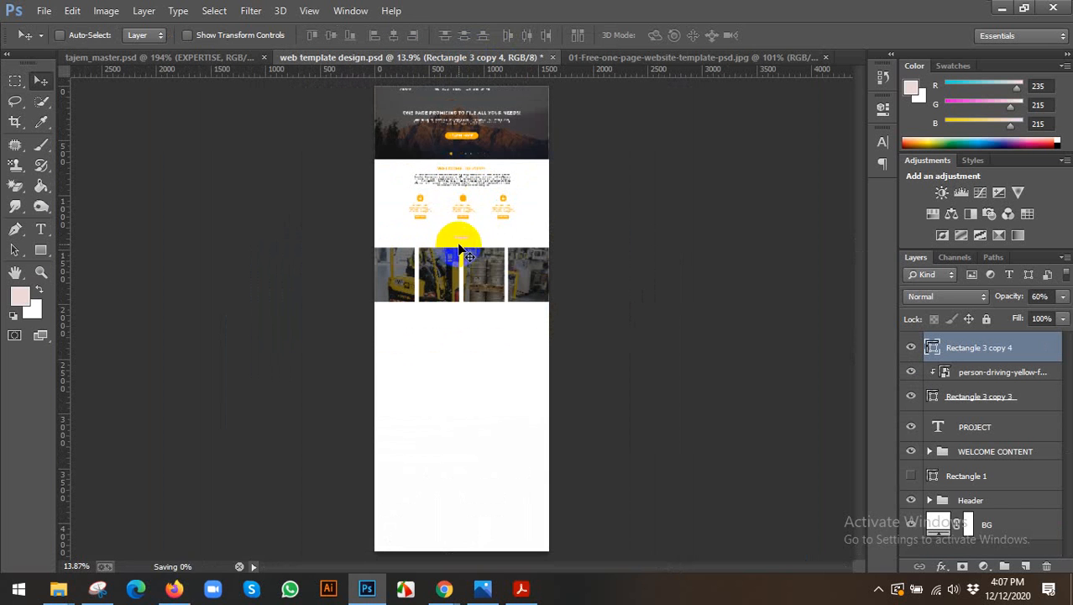
key("ctrl+s")
scroll(475, 311, "up", 3)
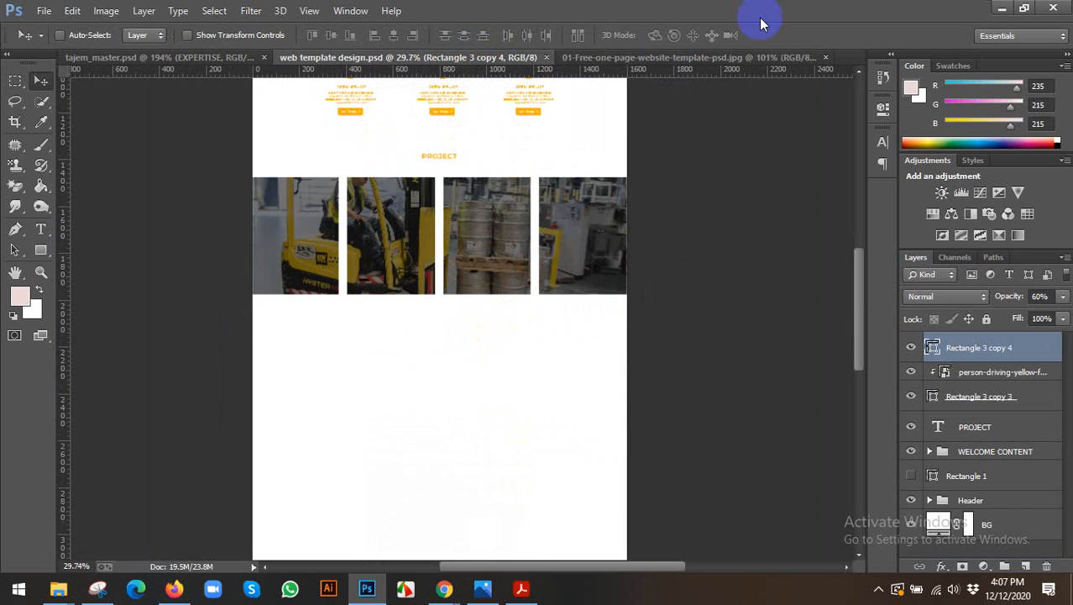
- Examine the Pricing Table section in the 01-Free-one-page-website-template-psd.jpg reference document
left_click(739, 57)
left_click_drag(546, 441, 509, 213)
scroll(446, 334, "up", 4)
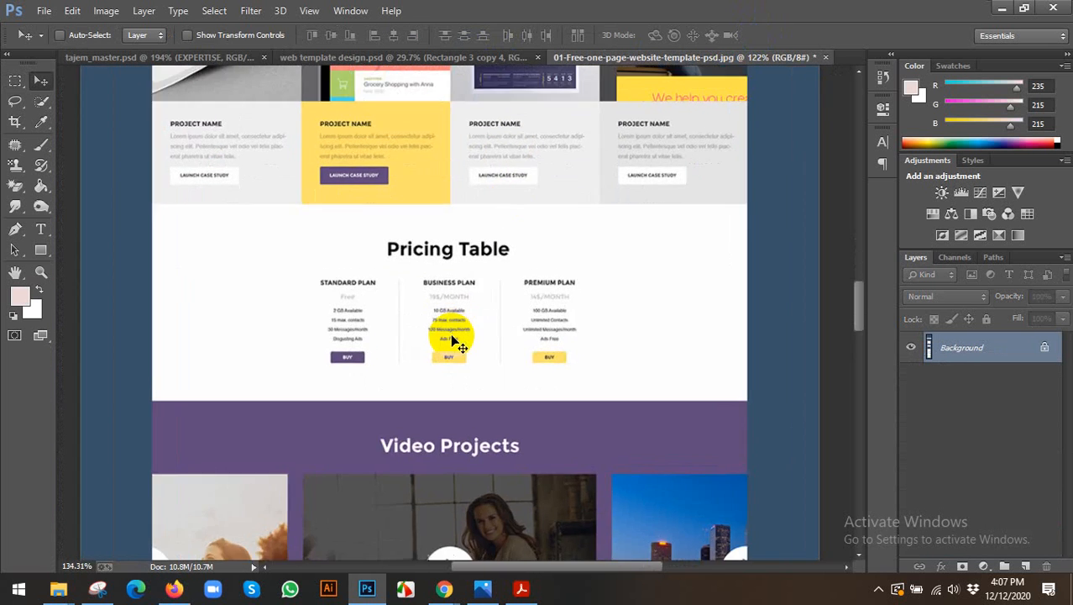
scroll(453, 281, "down", 3)
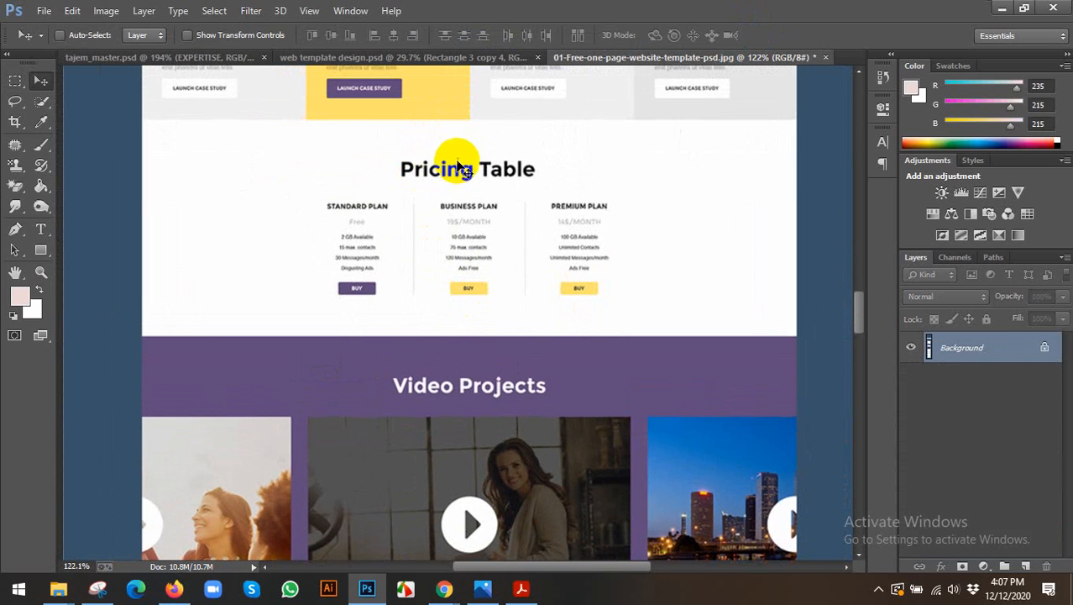
left_click_drag(455, 168, 455, 247)
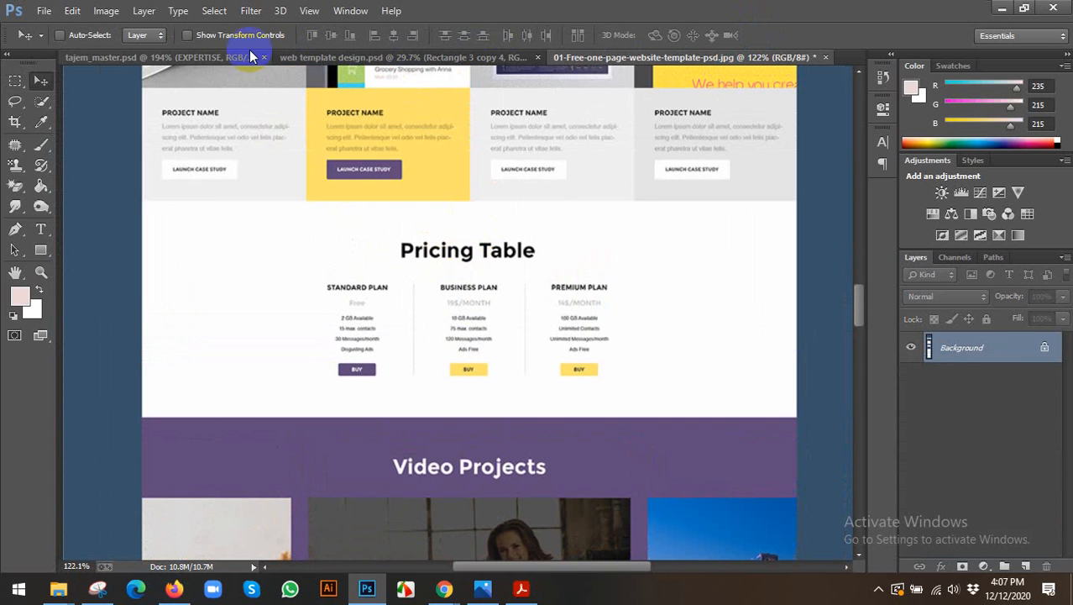
- In the web template, group the overlay, forklift photo, rectangles and PROJECT heading layers, and name the group "project section"
left_click(412, 57)
scroll(481, 209, "up", 2)
left_click_drag(444, 104, 442, 206)
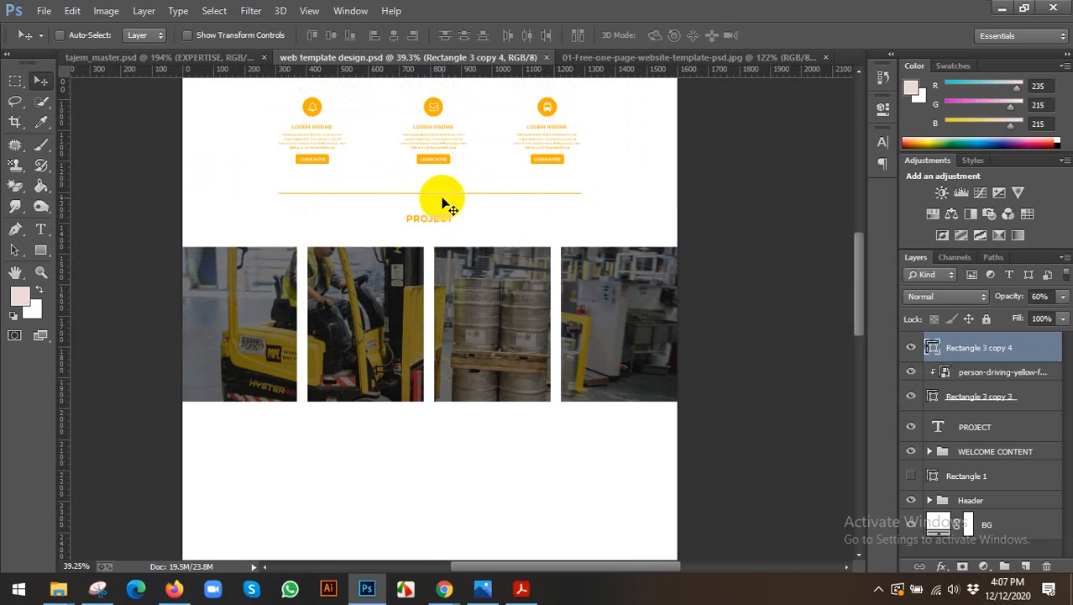
left_click_drag(492, 247, 522, 202)
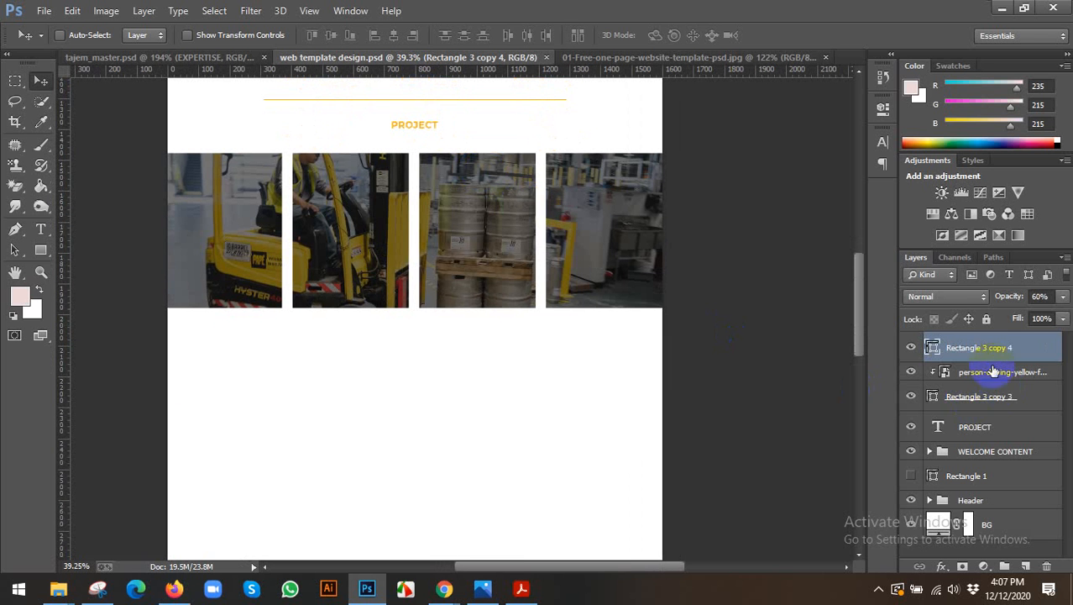
left_click(976, 430, "shift")
key("ctrl+g")
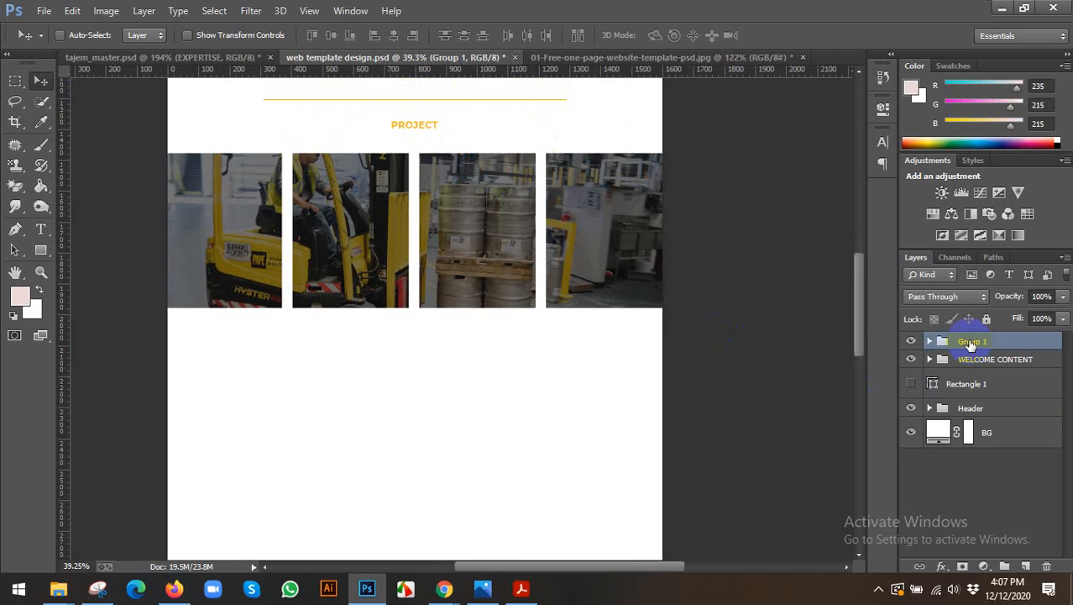
double_click(971, 342)
type("project section")
key("Return")
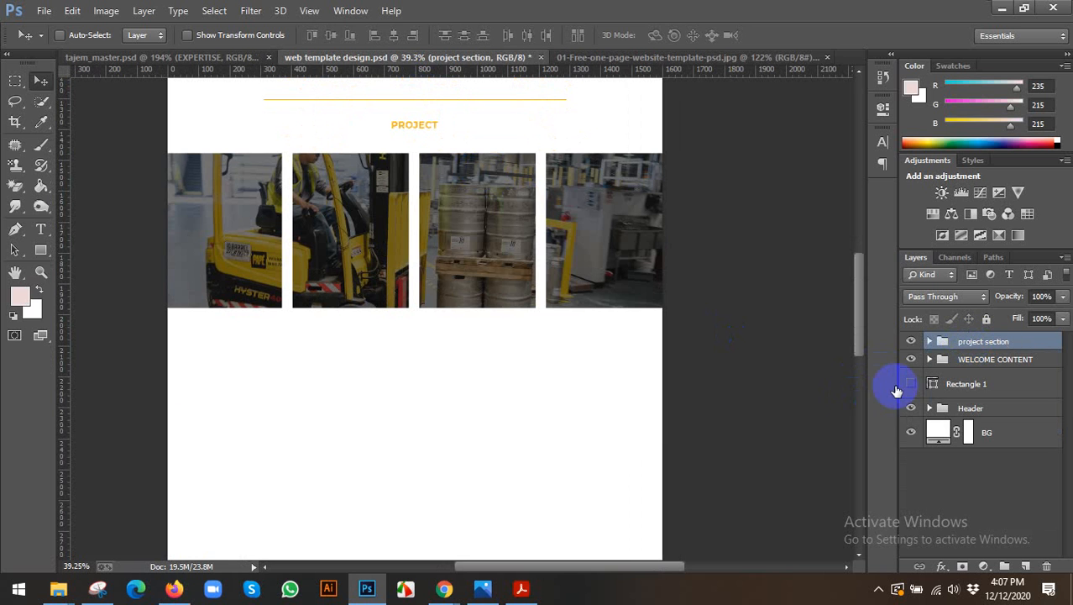
- Show the Rectangle 1 spacer square and move it directly beneath the row of project images
left_click(910, 383)
left_click(966, 384)
left_click_drag(425, 109, 443, 319)
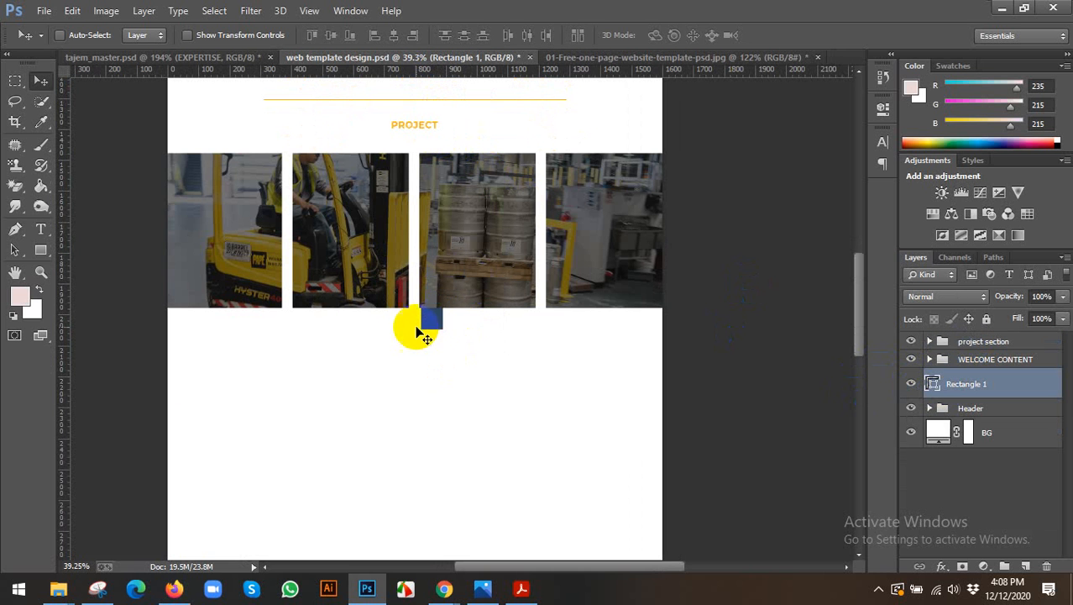
- Place a horizontal guide along the spacer square's lower edge, and hide the Rectangle 1 layer
scroll(417, 328, "up", 2)
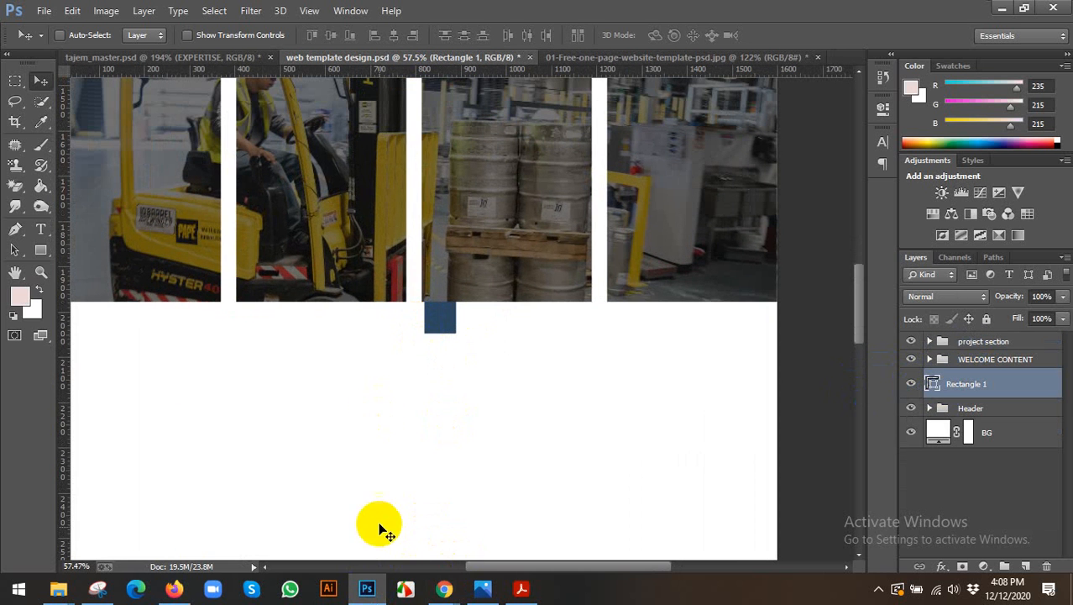
left_click_drag(388, 69, 402, 333)
scroll(424, 349, "up", 2)
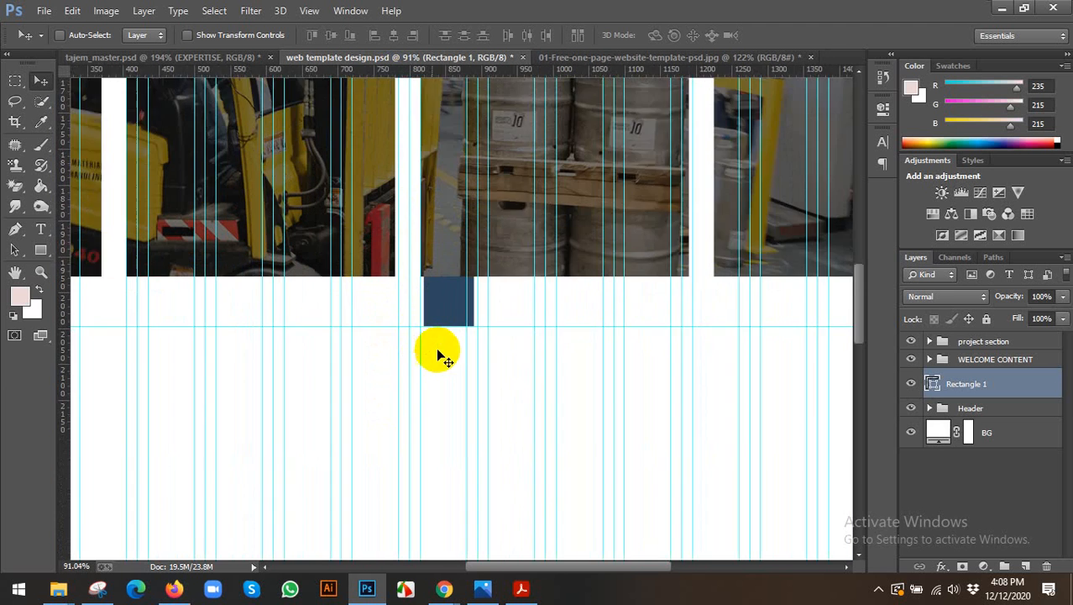
scroll(436, 357, "up", 1)
right_click(911, 383)
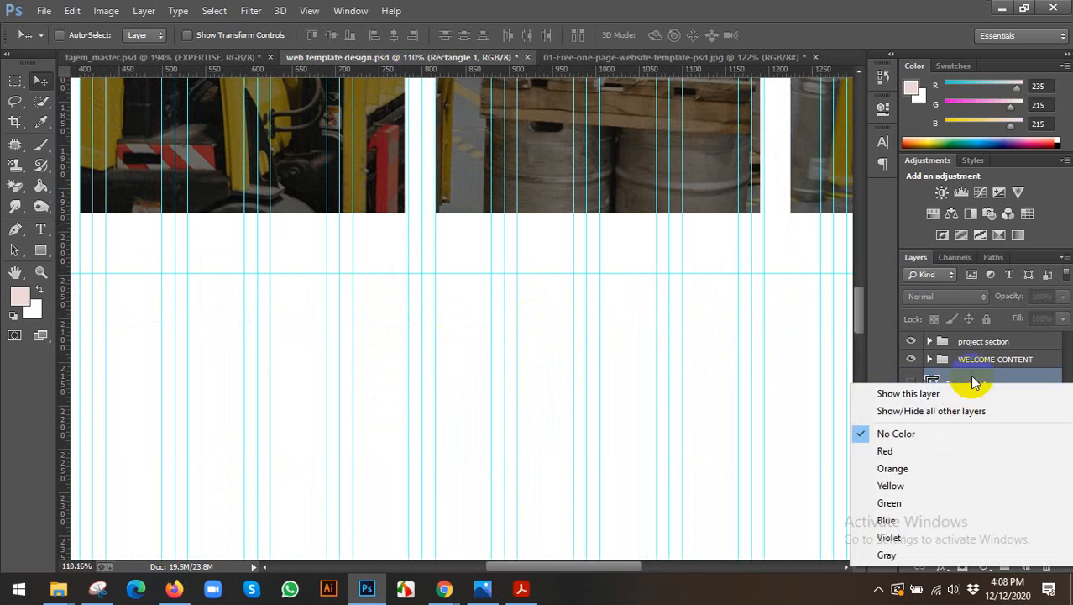
left_click(941, 383)
left_click(911, 383)
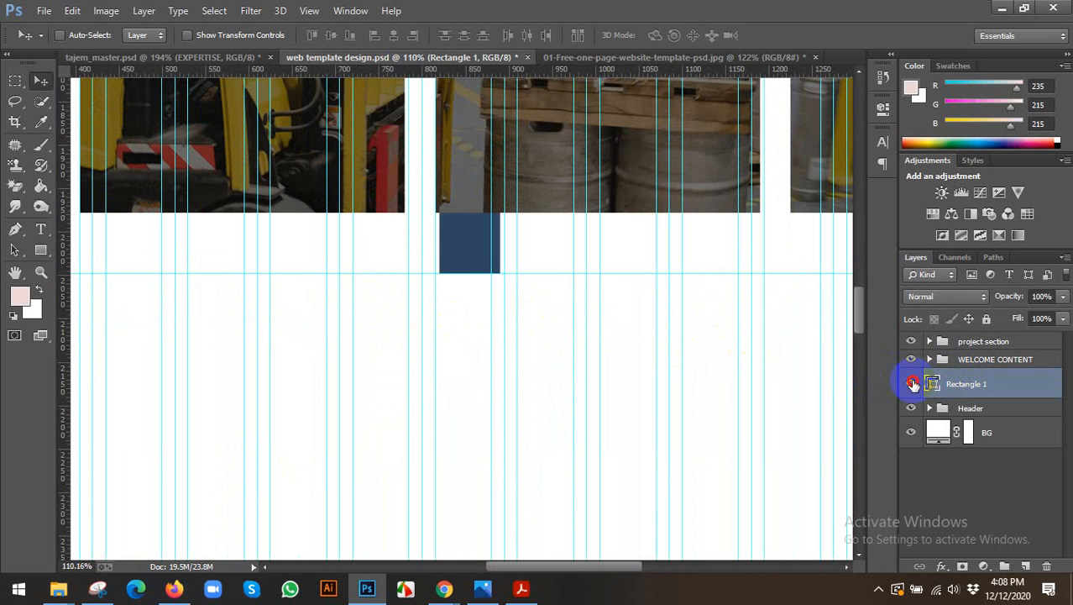
left_click(911, 383)
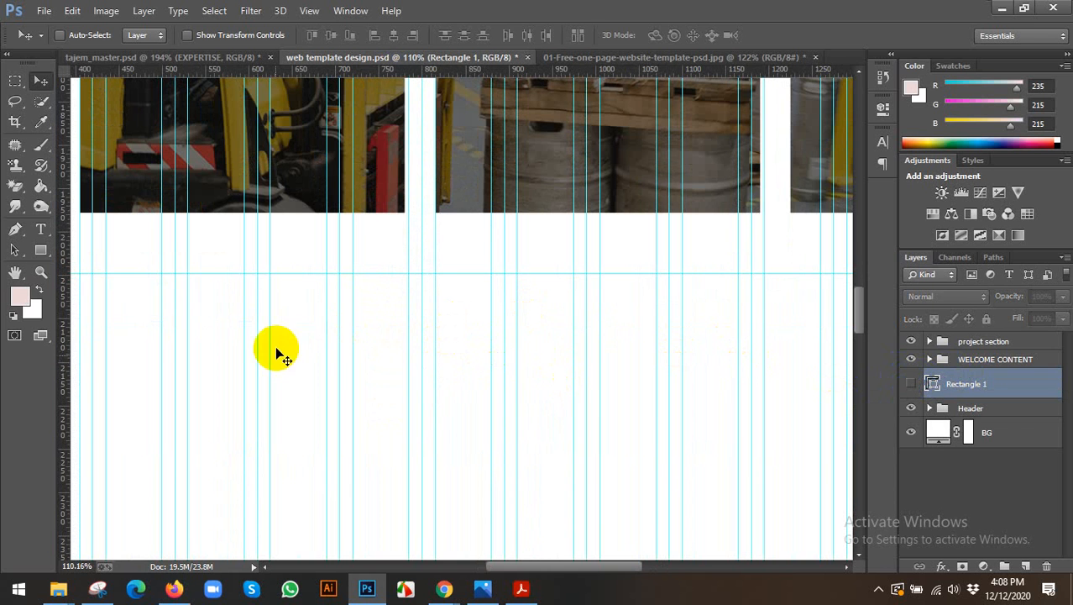
- Add the heading text "Price Table" at the new guide below the project images
left_click(40, 230)
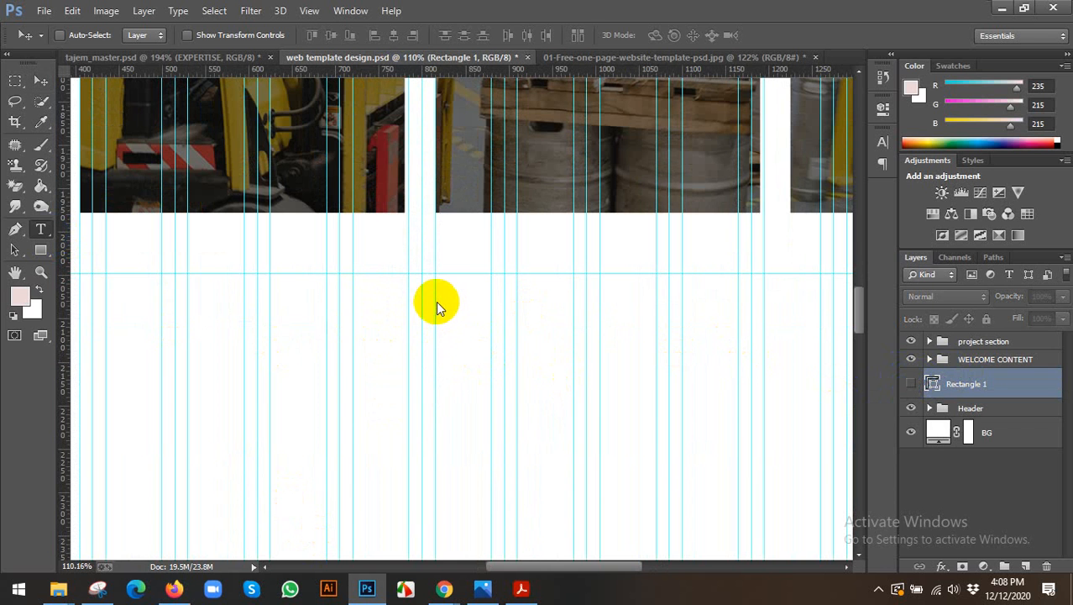
left_click(447, 290)
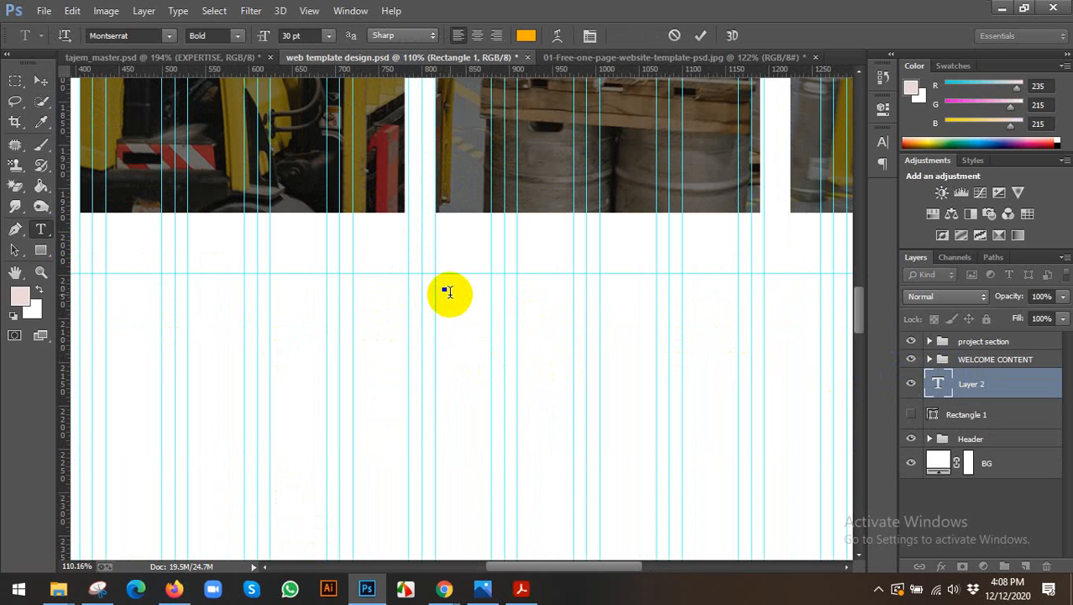
type("Price Table")
- Set the Price Table heading to Montserrat Regular with centered text alignment, and commit the text
key("ctrl+a")
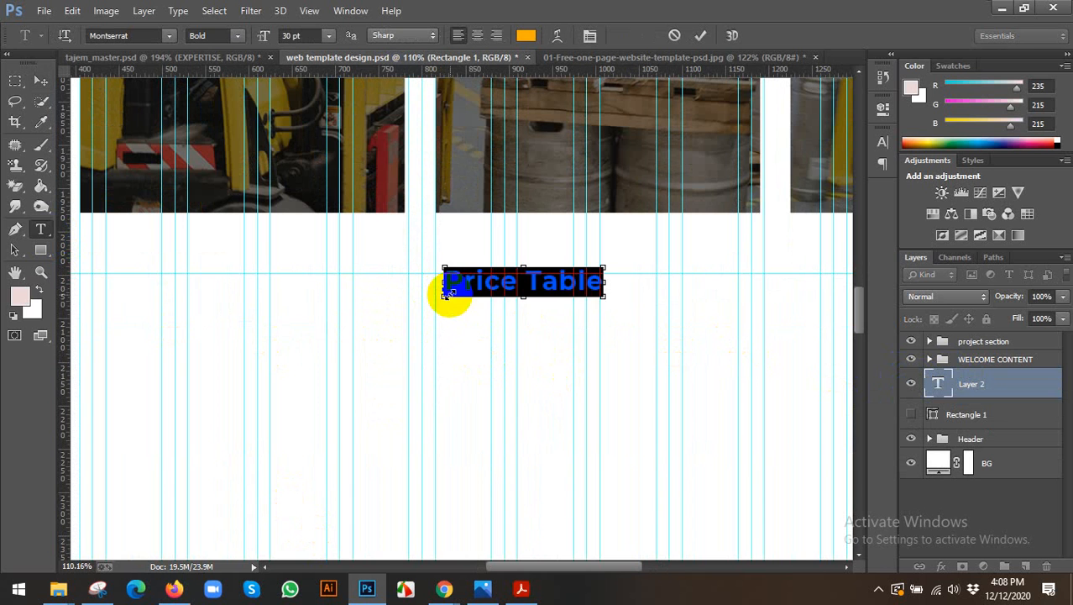
left_click(237, 35)
left_click(238, 51)
left_click(479, 34)
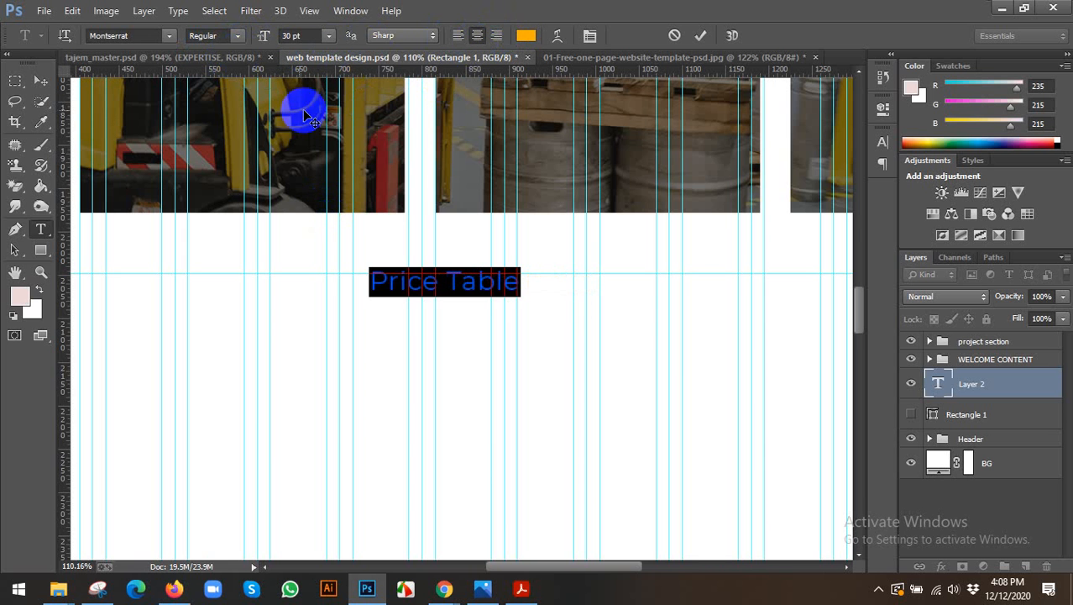
left_click(42, 80)
- Center the Price Table heading horizontally on the page
left_click(350, 120)
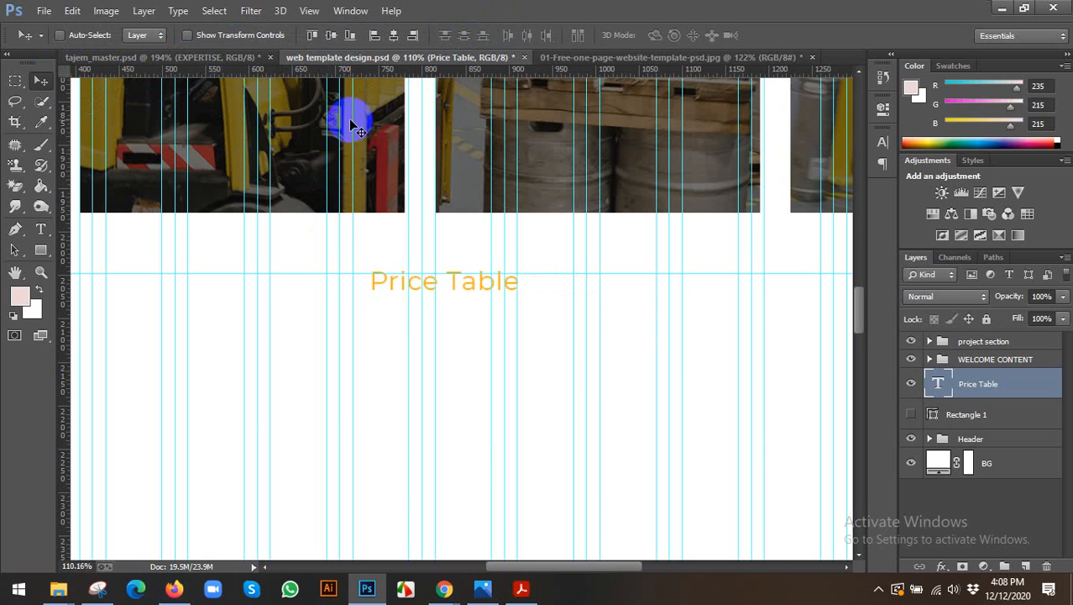
left_click(395, 35)
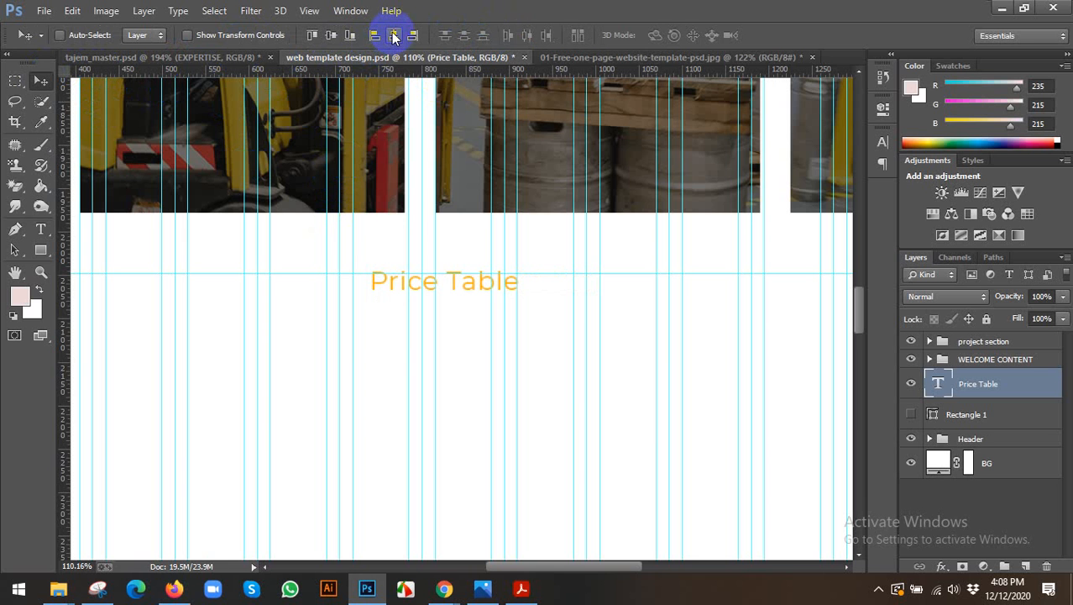
left_click(395, 35)
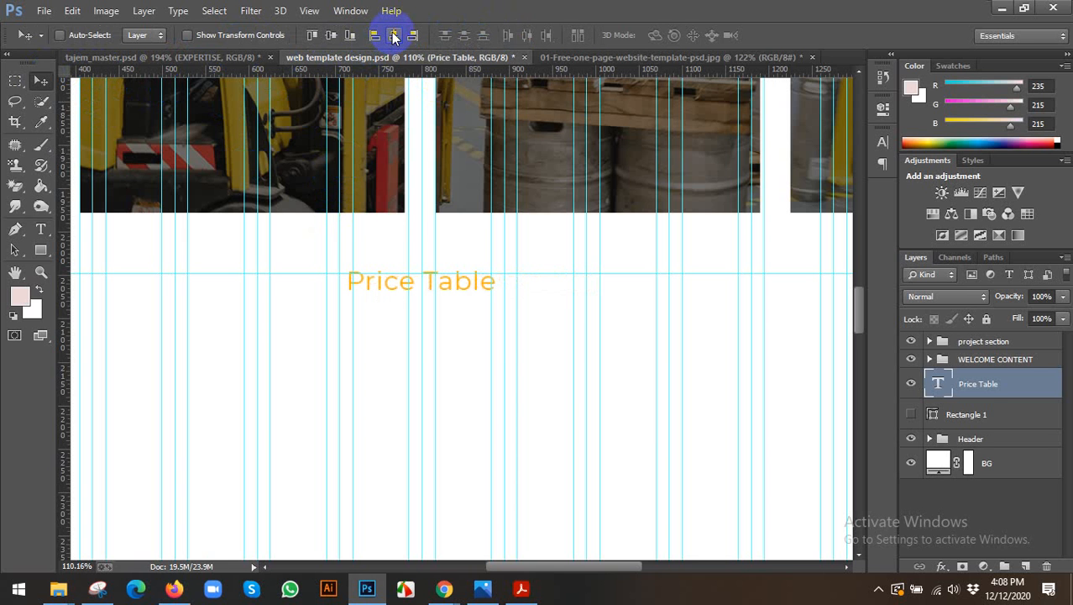
left_click(941, 383)
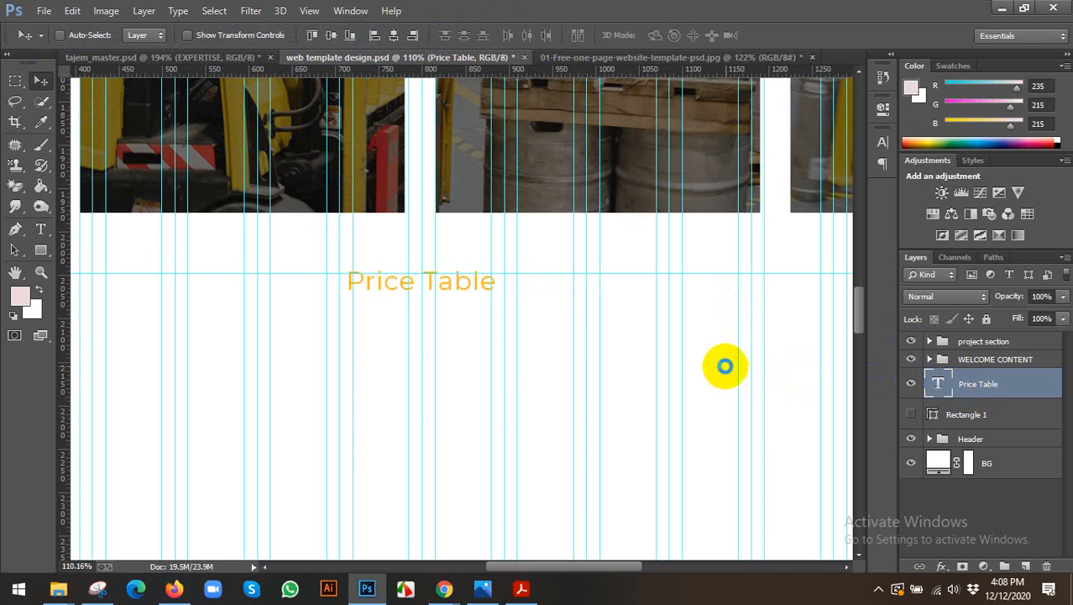
key("Down")
left_click(463, 222)
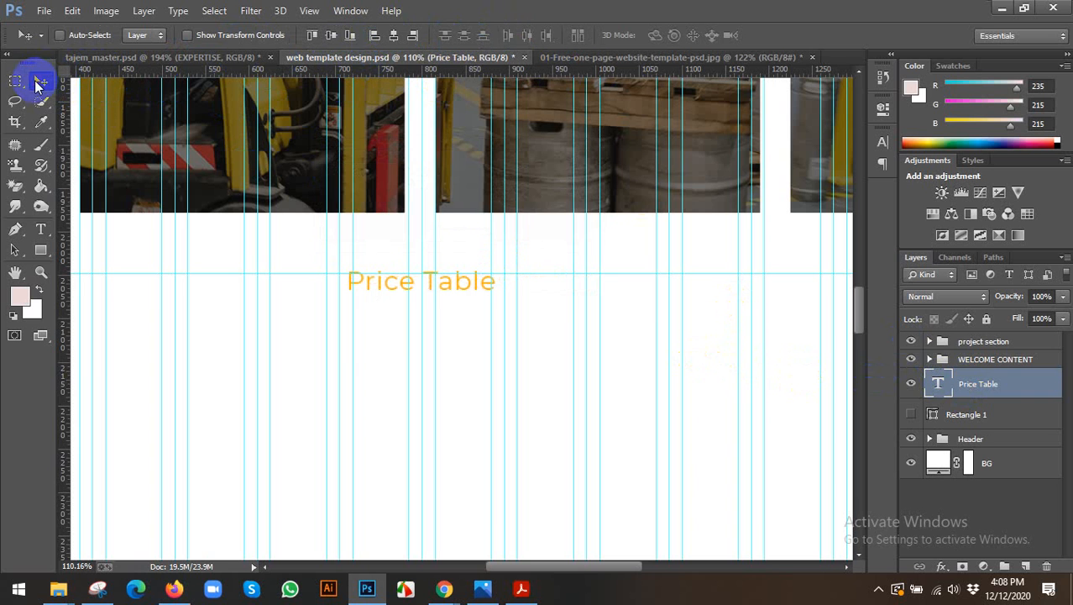
- Nudge the Price Table heading down to just below the guide, and move its layer above the project section group
left_click(912, 415)
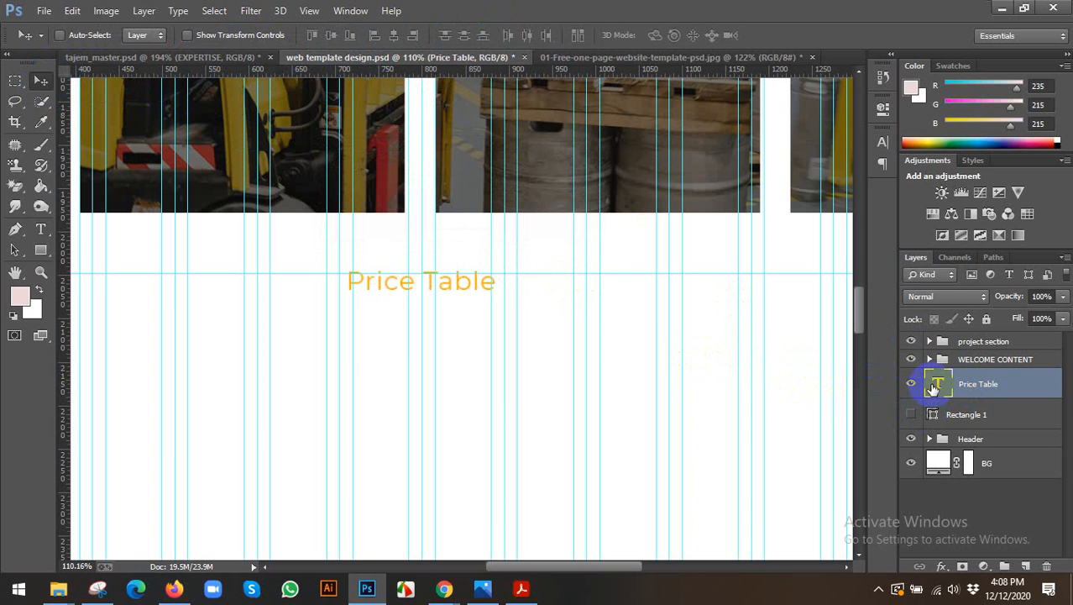
left_click(939, 384)
key("Down")
key("Down")
key("Down")
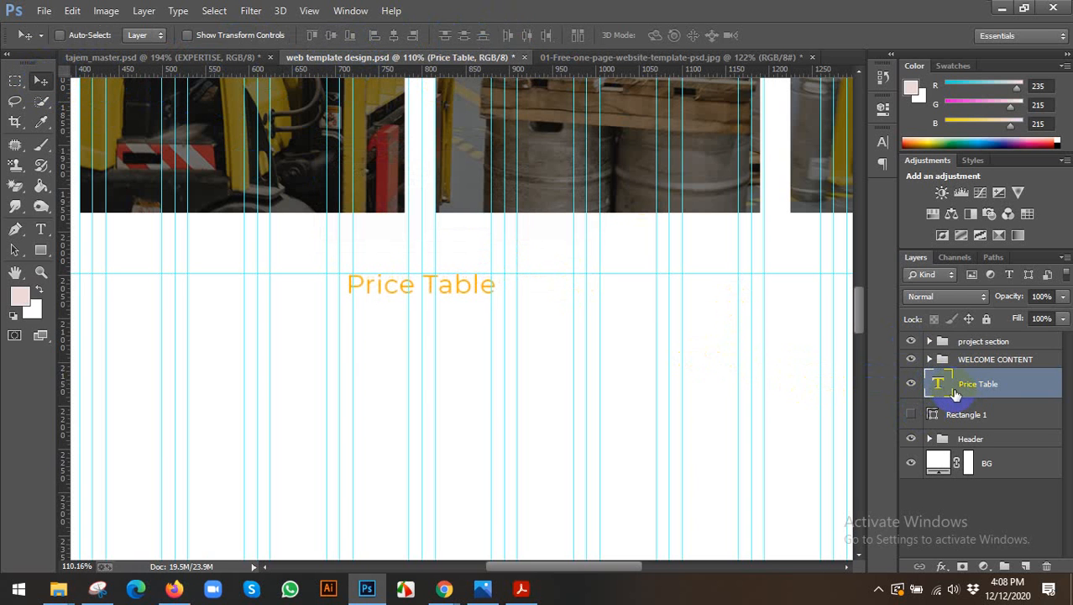
key("Up")
key("ctrl+bracketright")
key("ctrl+bracketright")
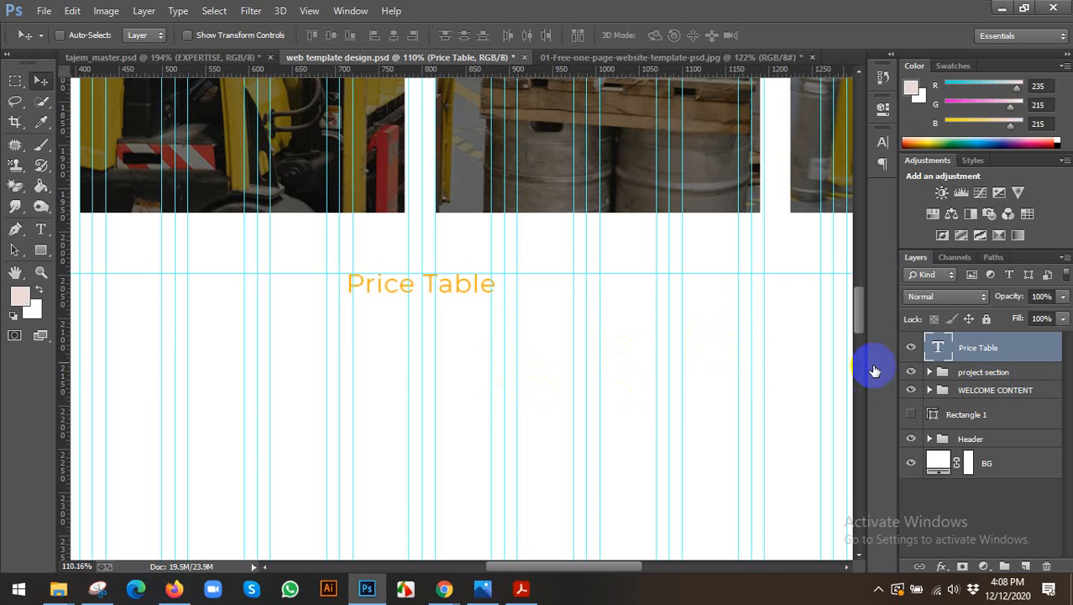
scroll(555, 307, "down", 3)
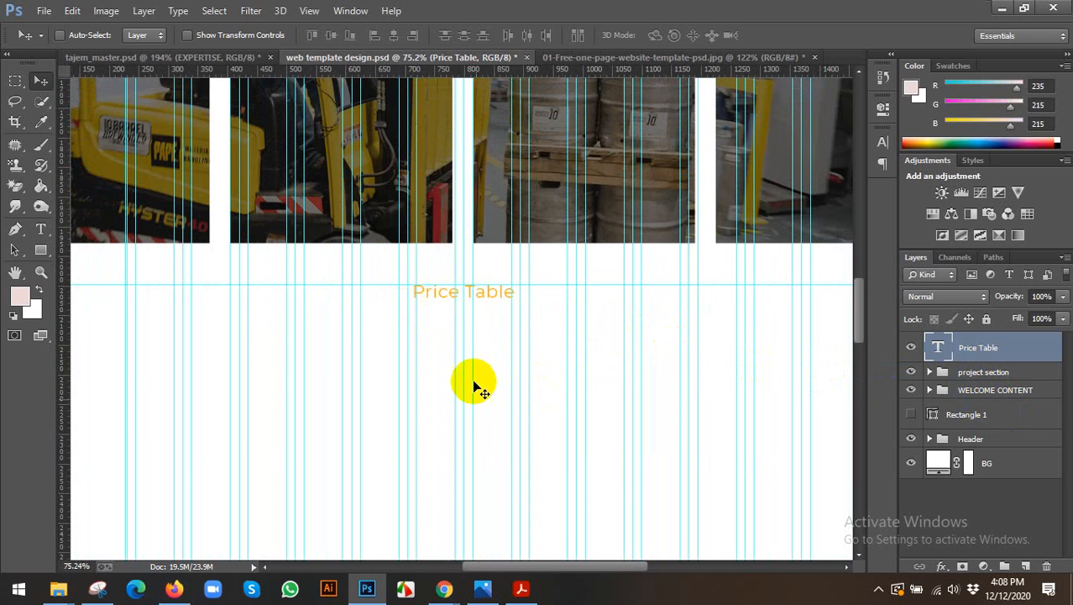
mouse_move(443, 583)
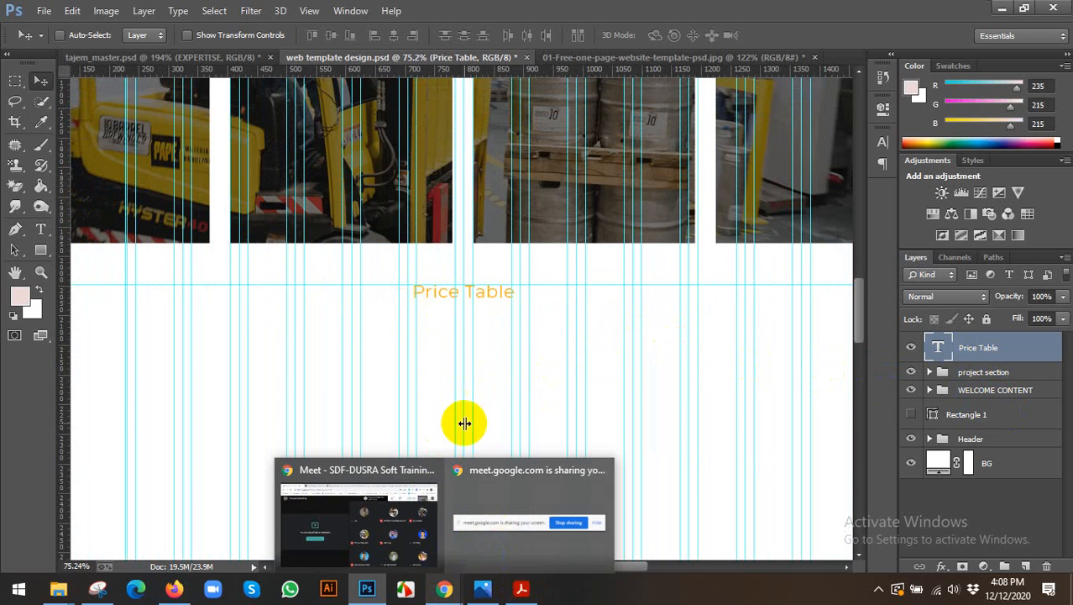
left_click(452, 590)
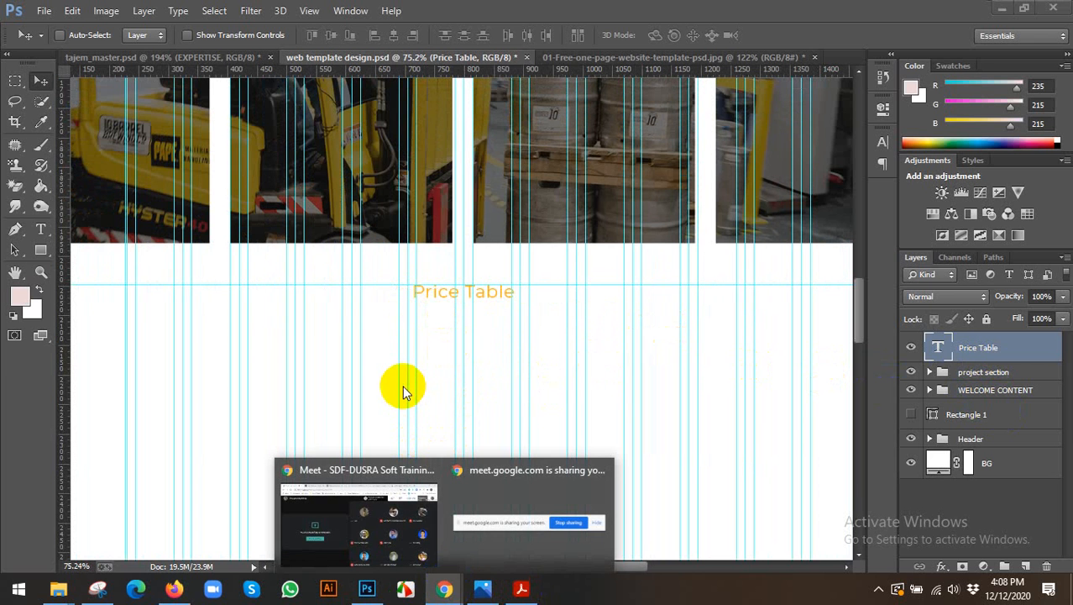
- Examine the layout of the Projects and Pricing Table sections in the reference one-page website template image
left_click(596, 57)
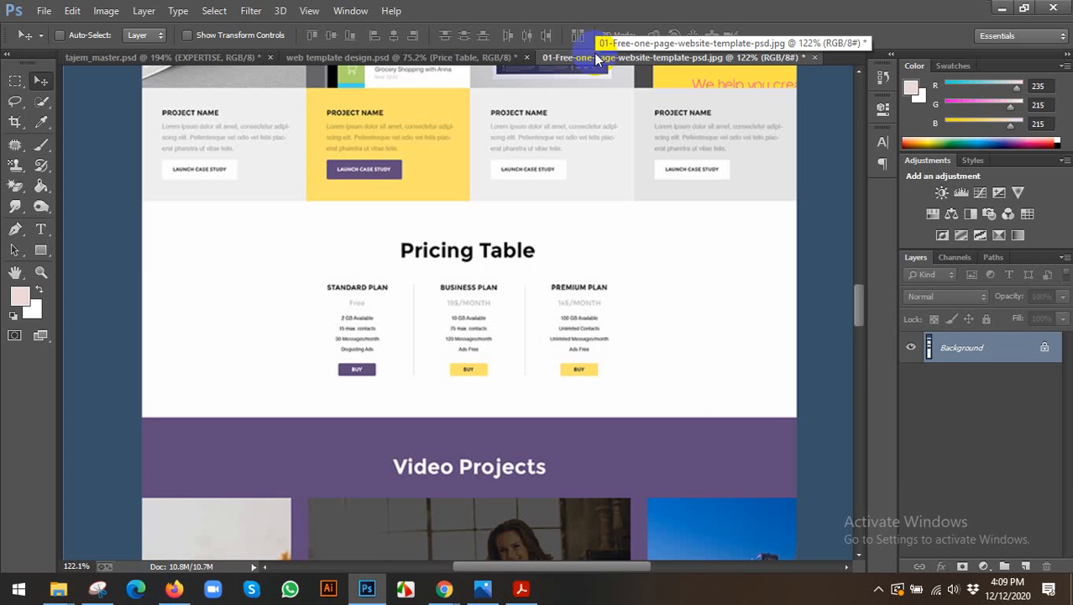
left_click(879, 589)
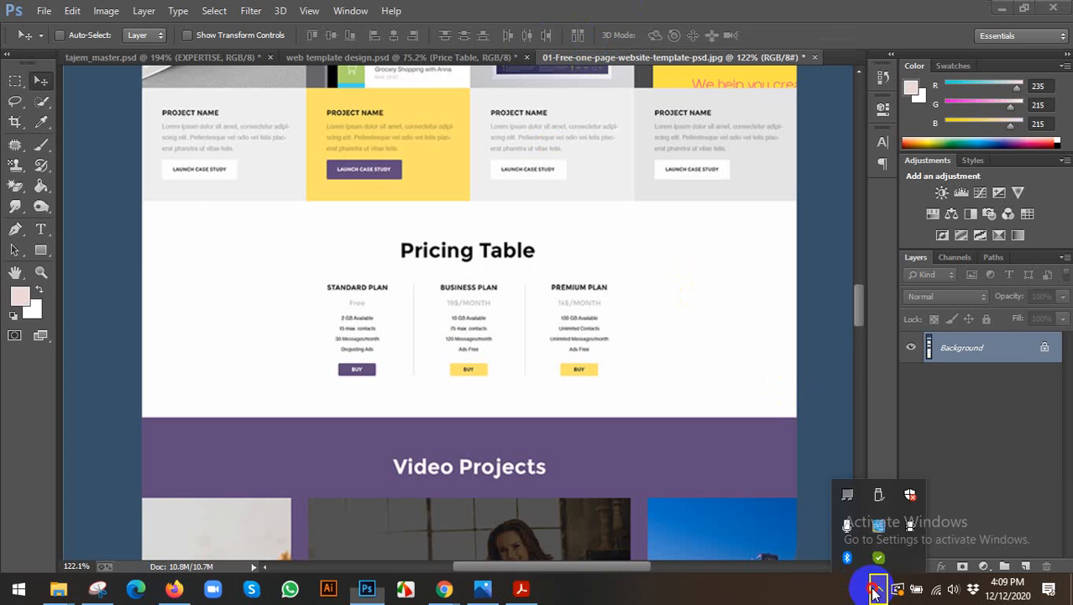
left_click(910, 527)
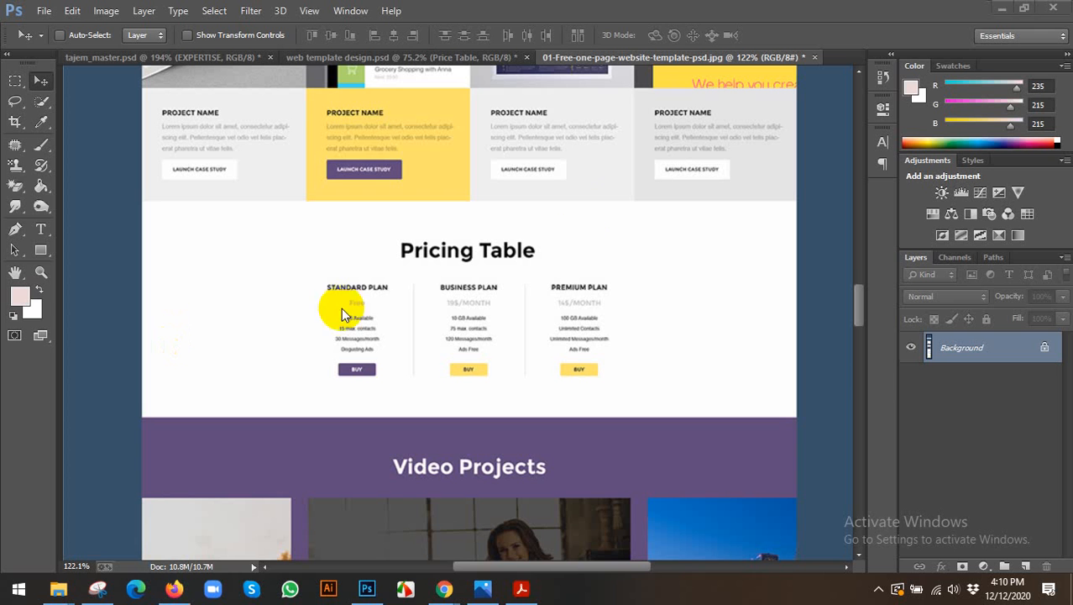
left_click(417, 510)
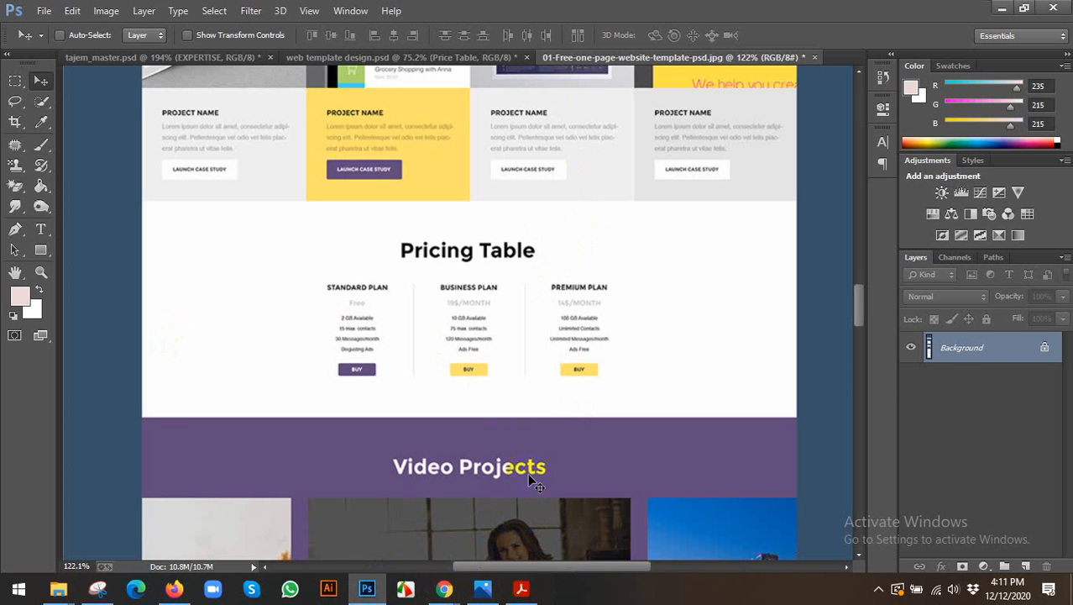
scroll(531, 479, "down", 3)
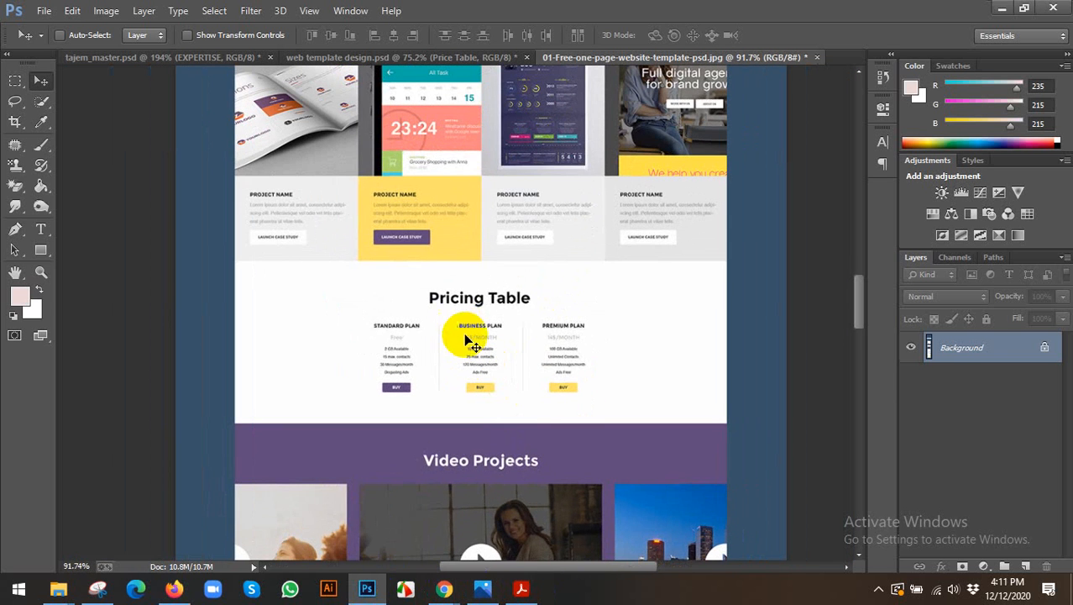
scroll(479, 318, "up", 2)
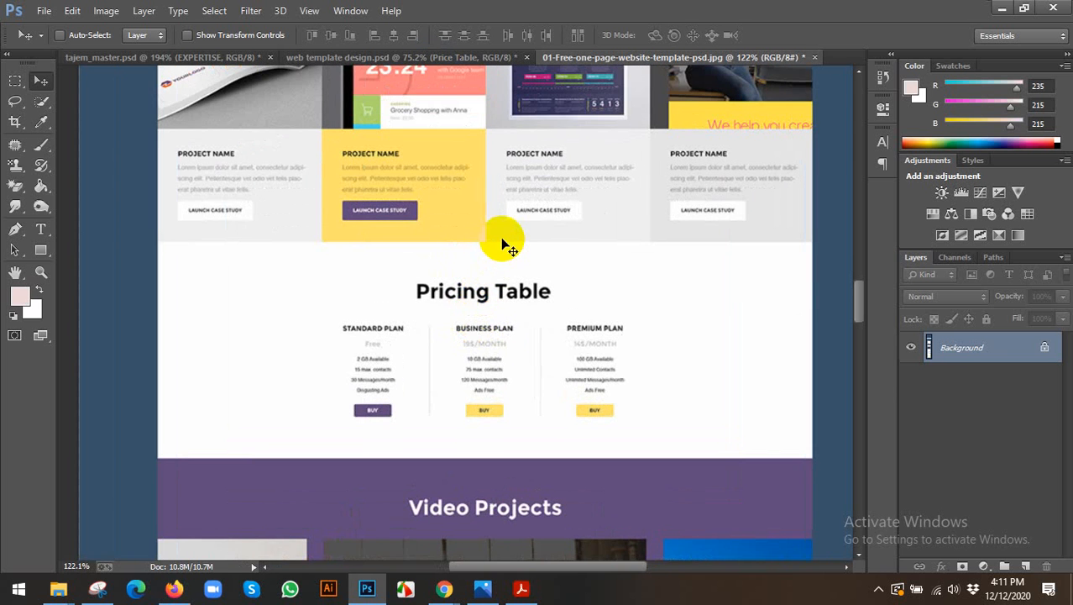
scroll(498, 298, "down", 2)
scroll(511, 218, "up", 3)
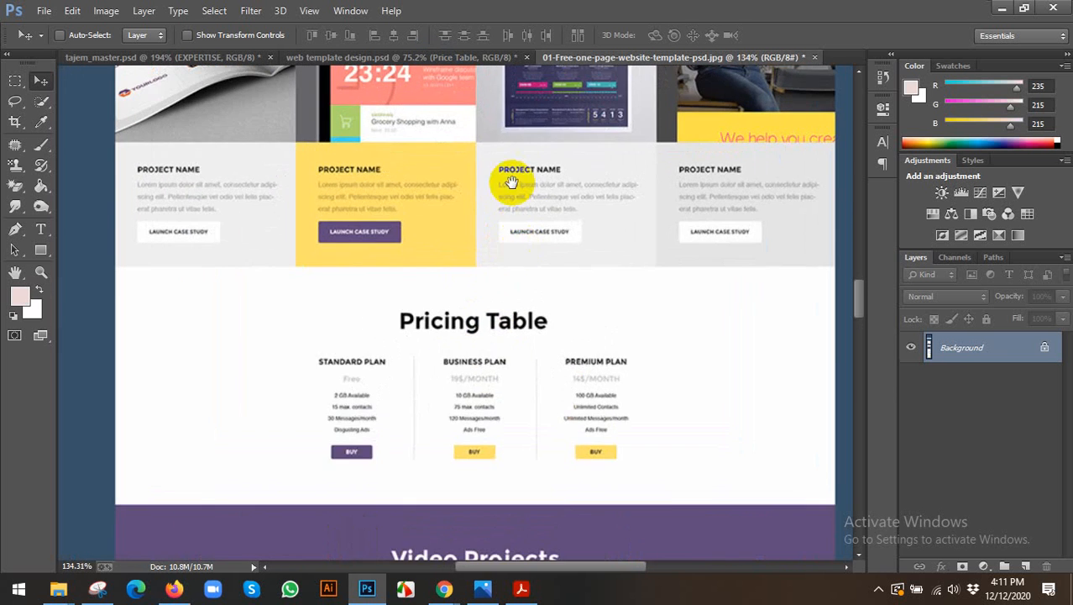
scroll(504, 252, "up", 3)
scroll(496, 313, "down", 1)
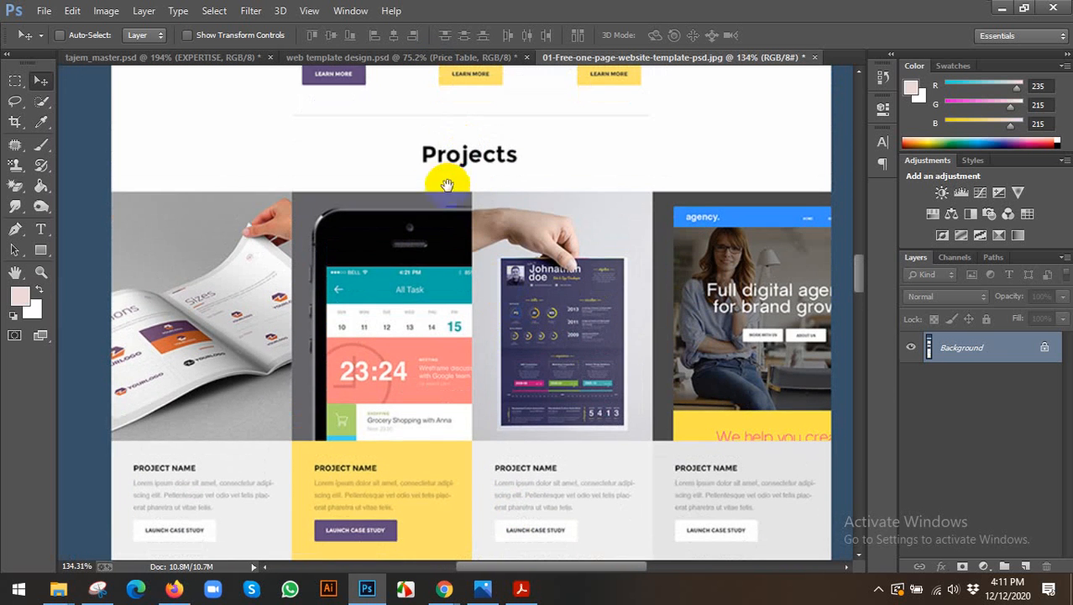
scroll(438, 194, "down", 2)
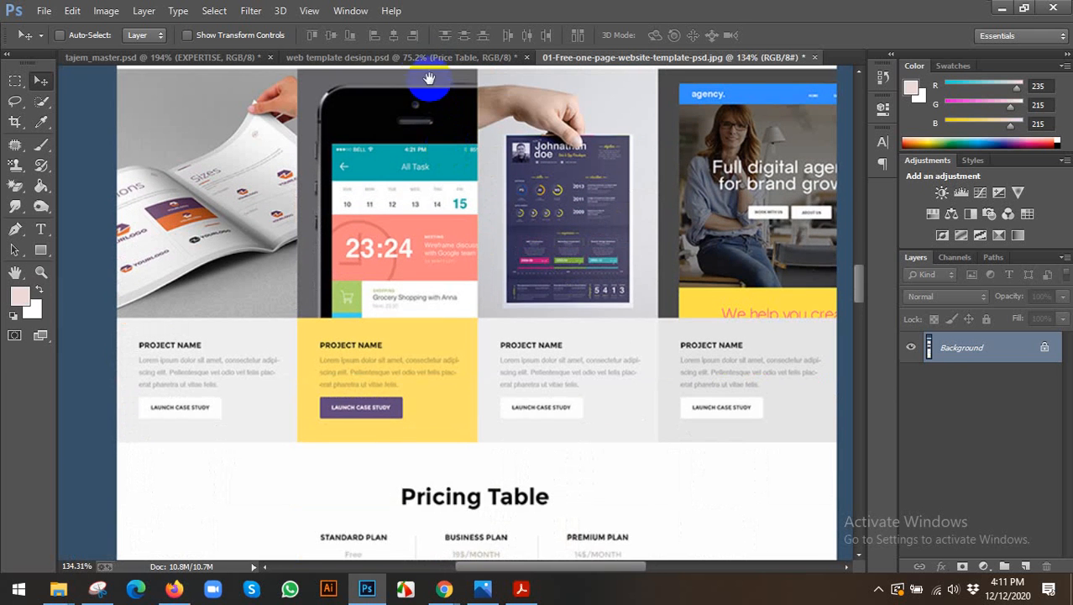
- Return to the web template design document and hide the guides around the project images
left_click(423, 62)
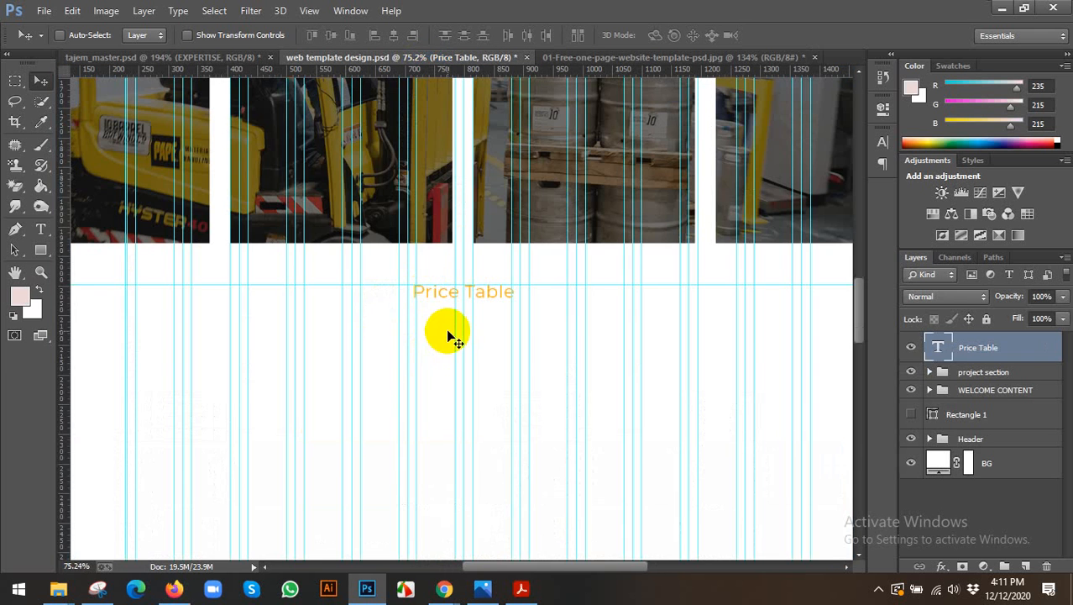
scroll(466, 252, "down", 3)
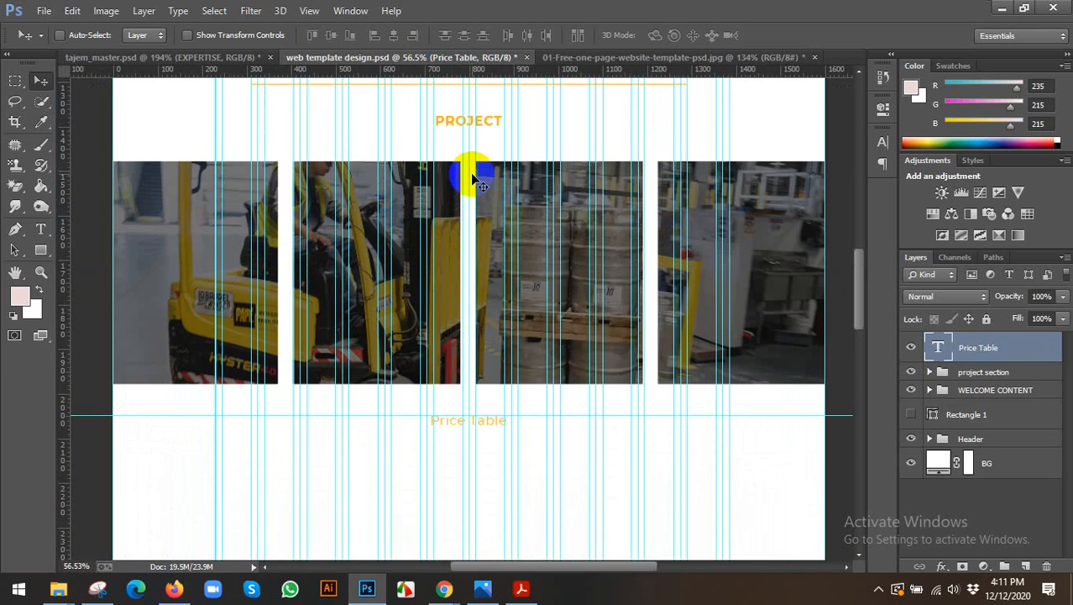
scroll(472, 168, "up", 3)
key("ctrl+semicolon")
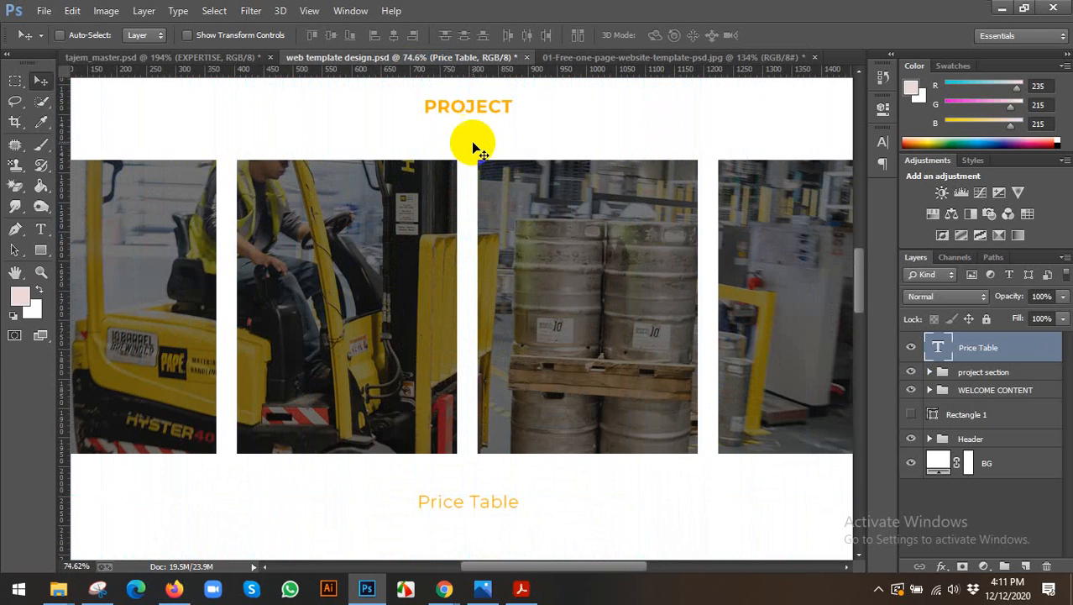
- Draw a spacer rectangle about 148 by 80 px between the PROJECT heading and the images below it
left_click_drag(472, 144, 455, 251)
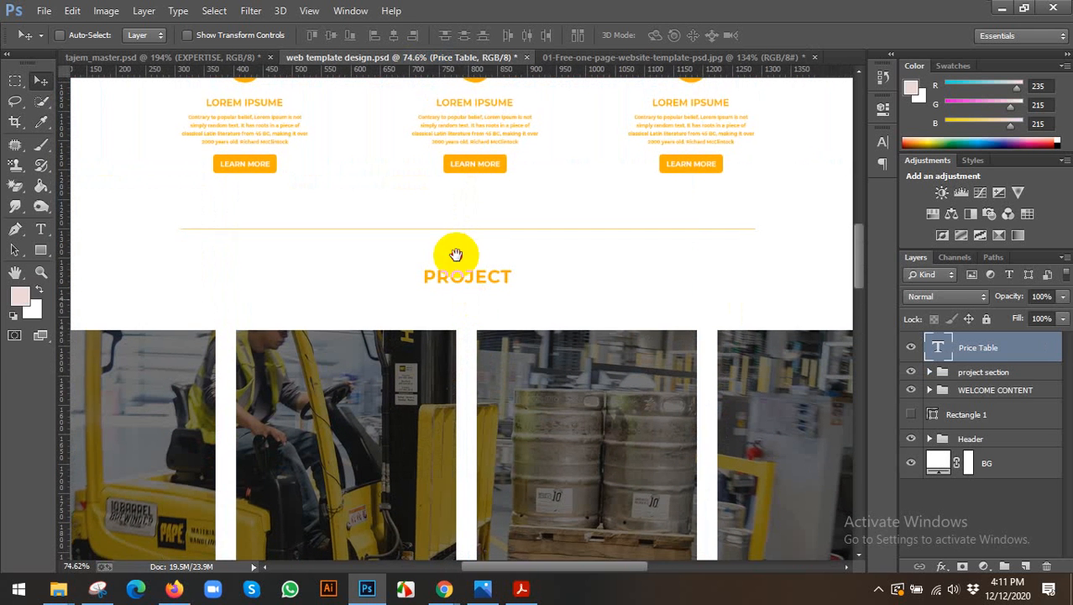
left_click(41, 249)
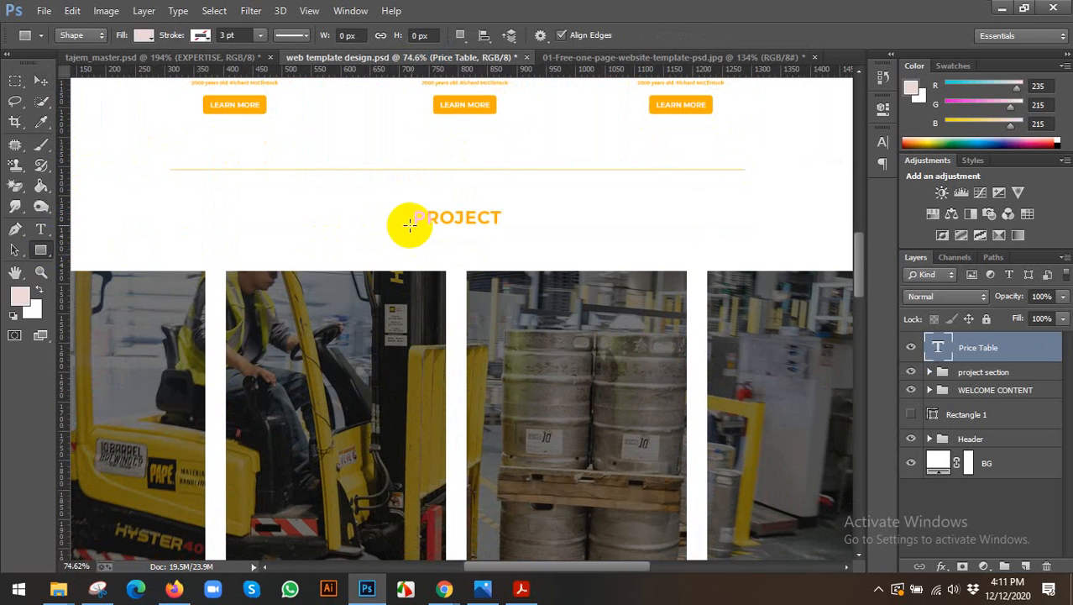
left_click_drag(414, 223, 501, 269)
key("v")
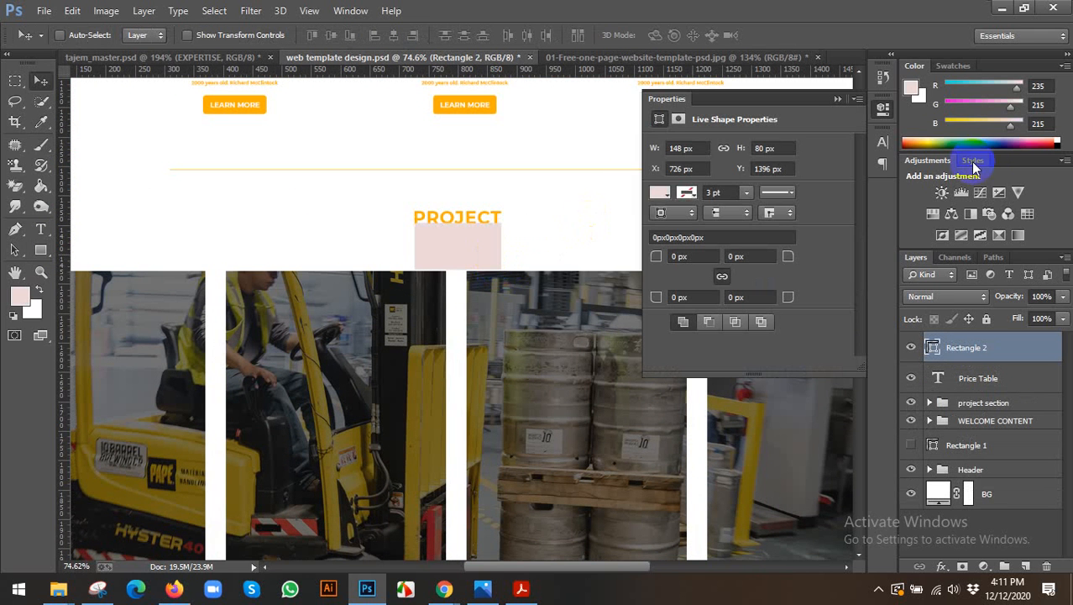
left_click(860, 115)
- Move the spacer rectangle down to directly beneath the Price Table heading
scroll(532, 343, "down", 2)
left_click_drag(532, 343, 537, 213)
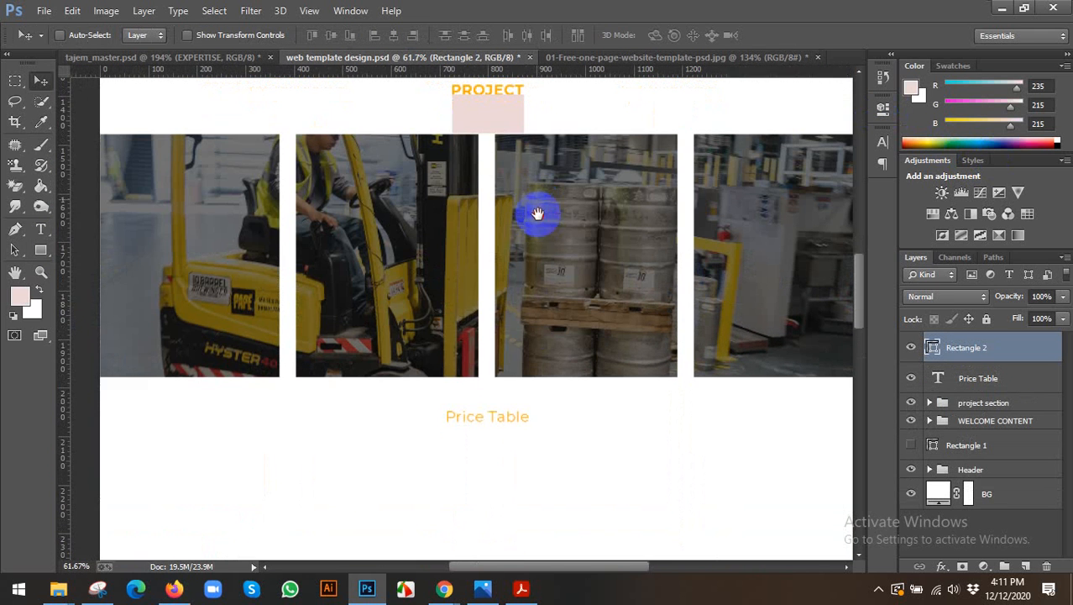
left_click_drag(507, 120, 521, 462)
scroll(521, 461, "up", 3)
scroll(522, 404, "down", 2)
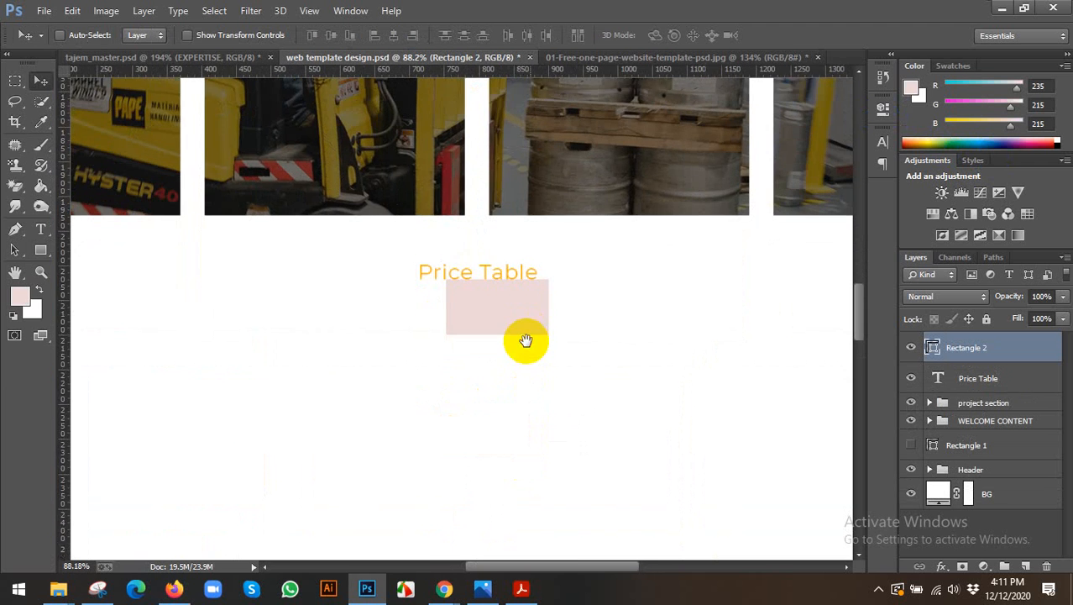
- Examine the three plan columns of the Pricing Table in the reference template image
left_click(622, 56)
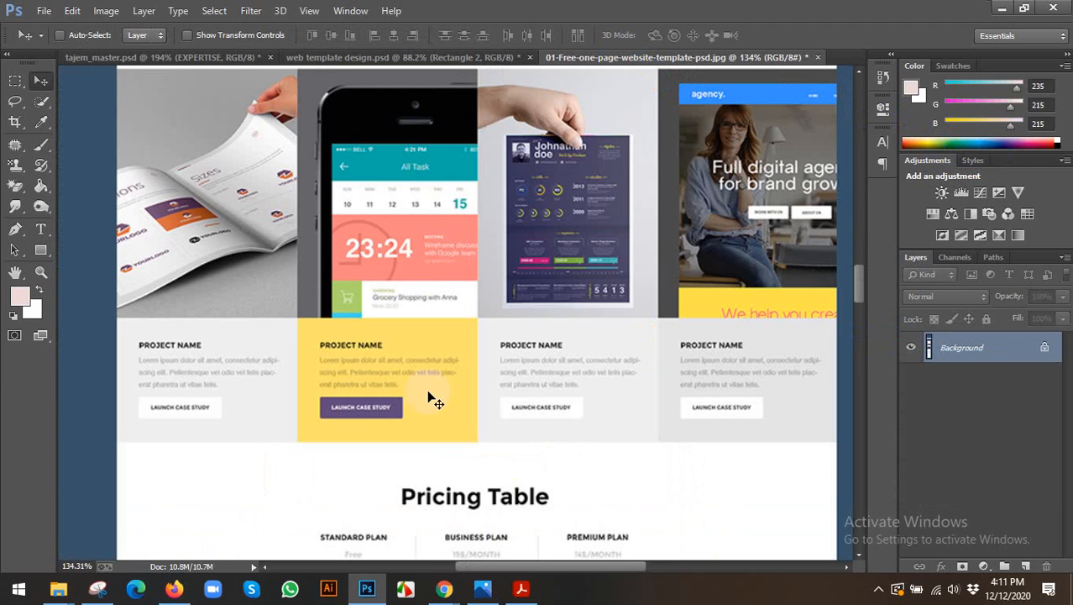
scroll(486, 318, "down", 6)
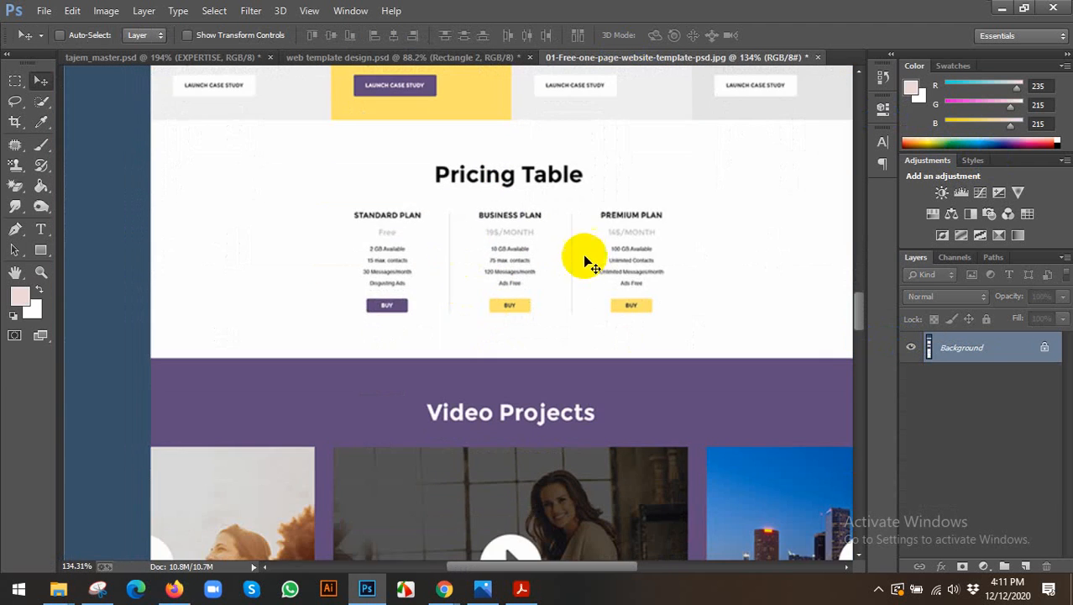
scroll(584, 282, "up", 1)
scroll(584, 282, "up", 1)
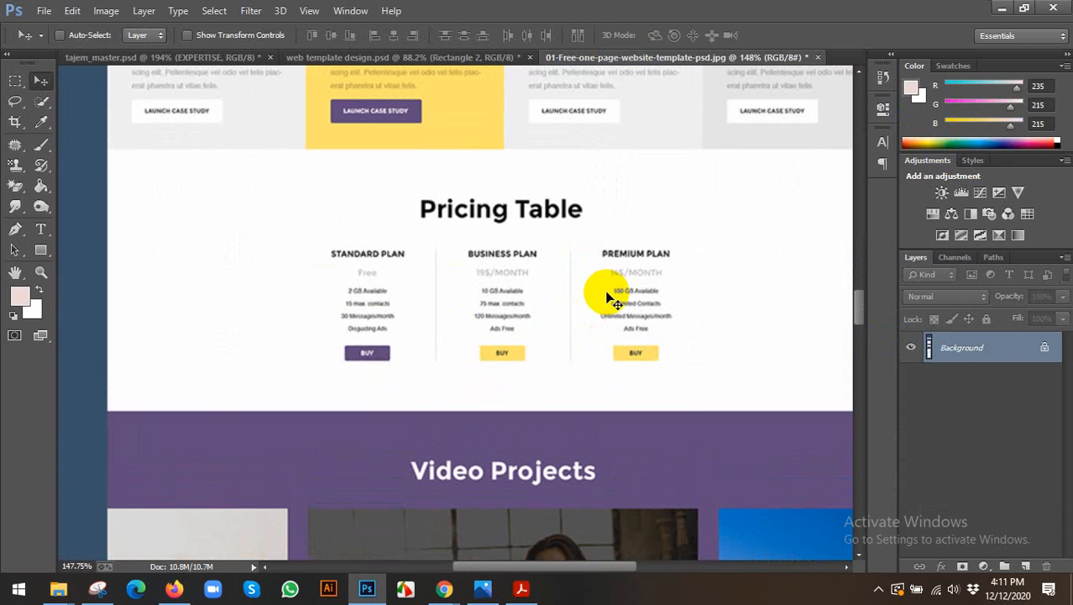
left_click(41, 229)
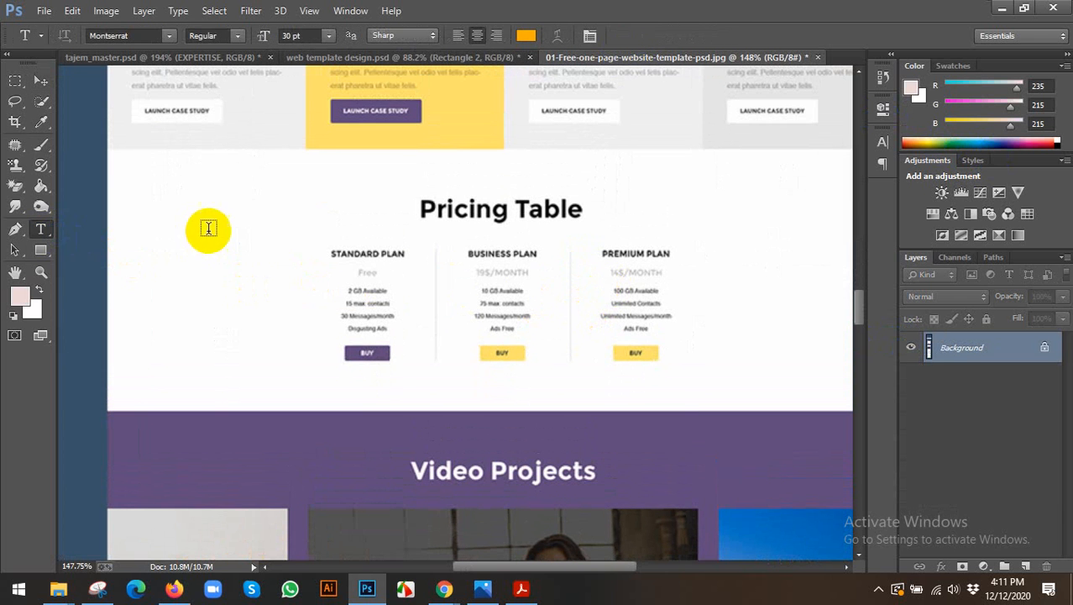
left_click(232, 273)
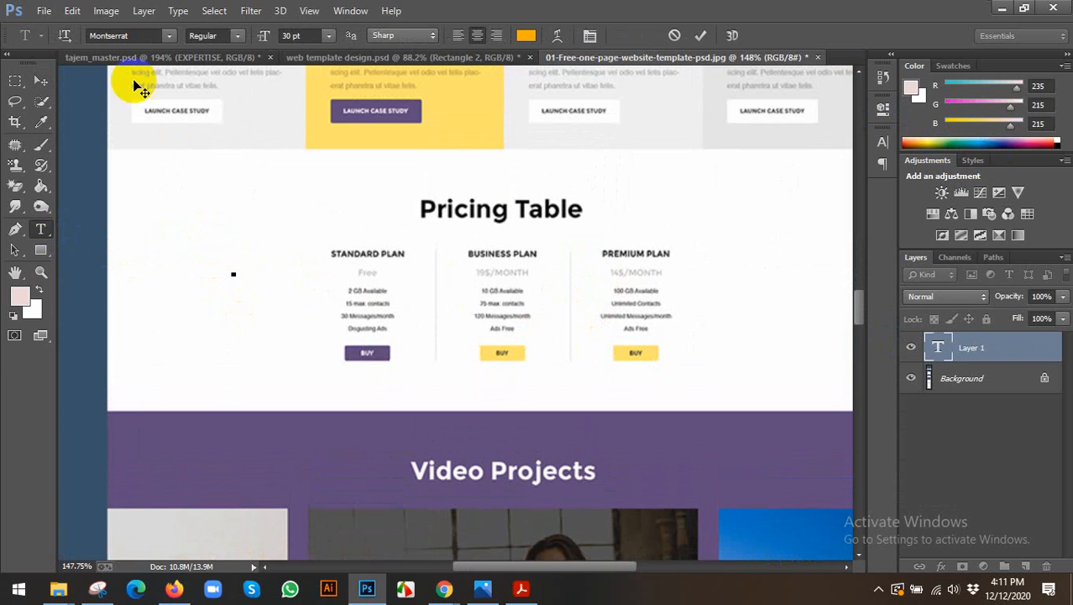
left_click(41, 80)
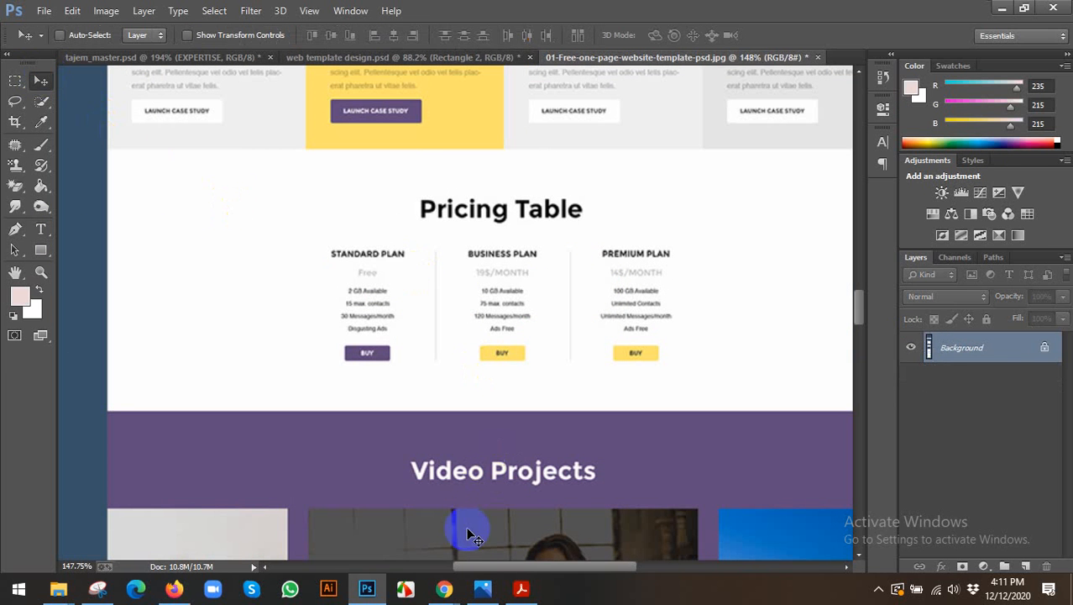
- Switch to Chrome and search Google in a new tab for "domain hosting price table"
left_click(444, 589)
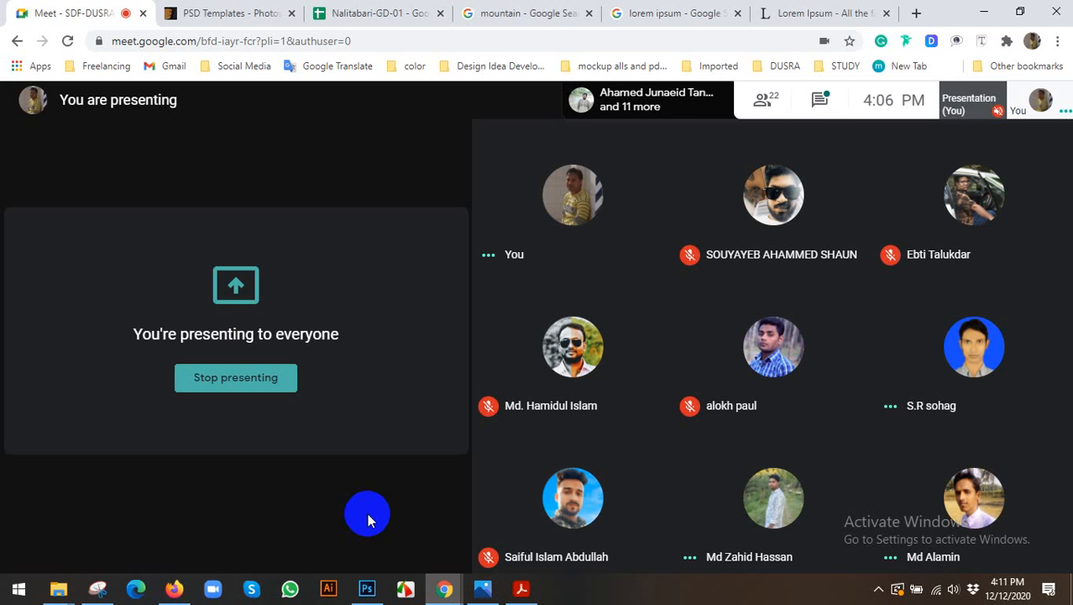
left_click(879, 588)
left_click(921, 14)
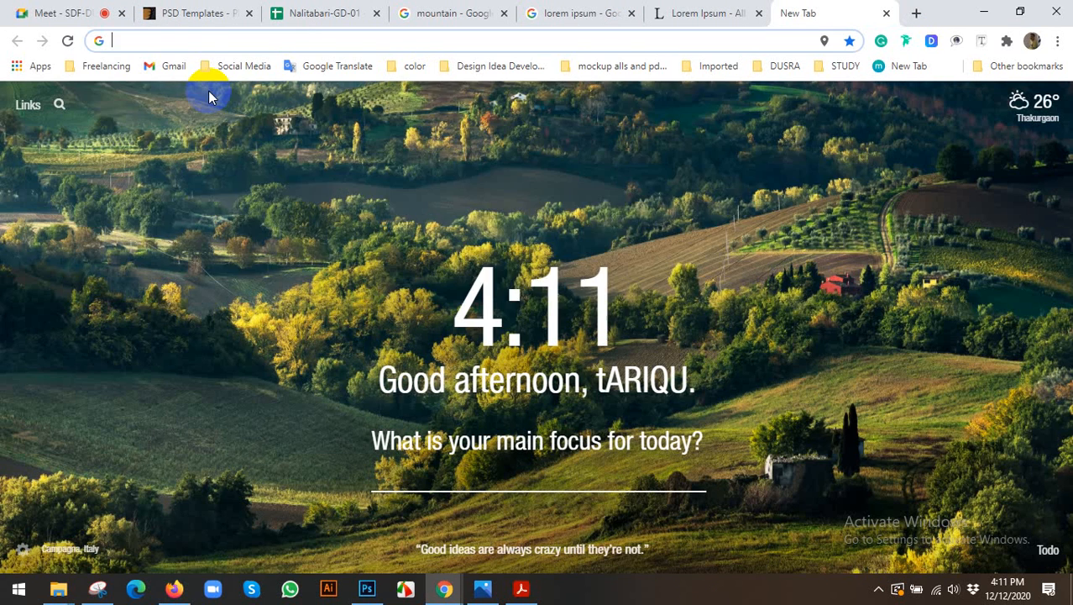
type("domain hos")
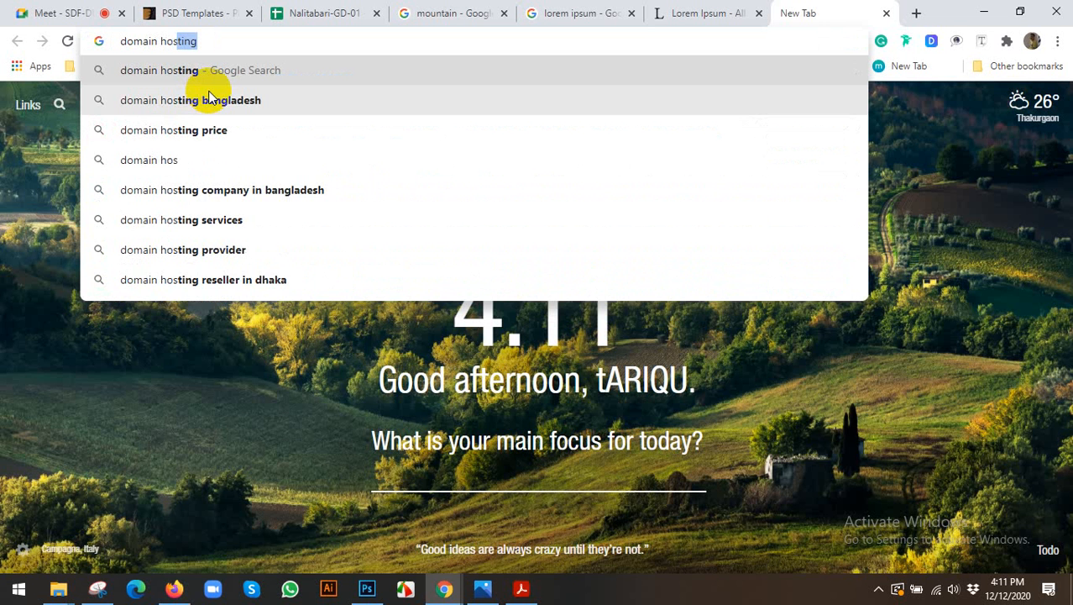
type("ting prce")
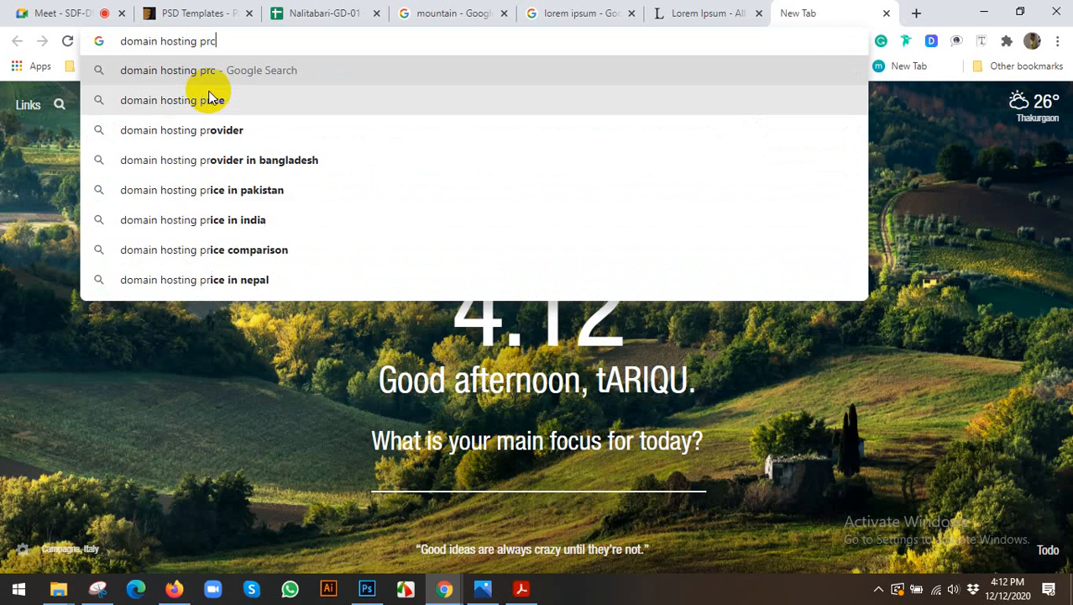
key("BackSpace")
key("BackSpace")
key("BackSpace")
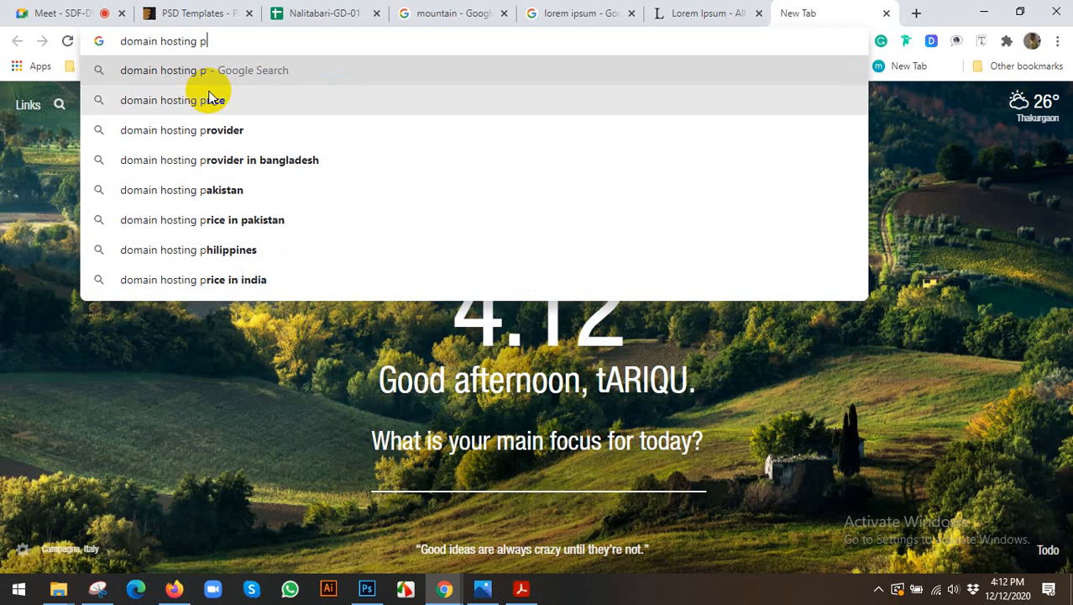
type("rice table")
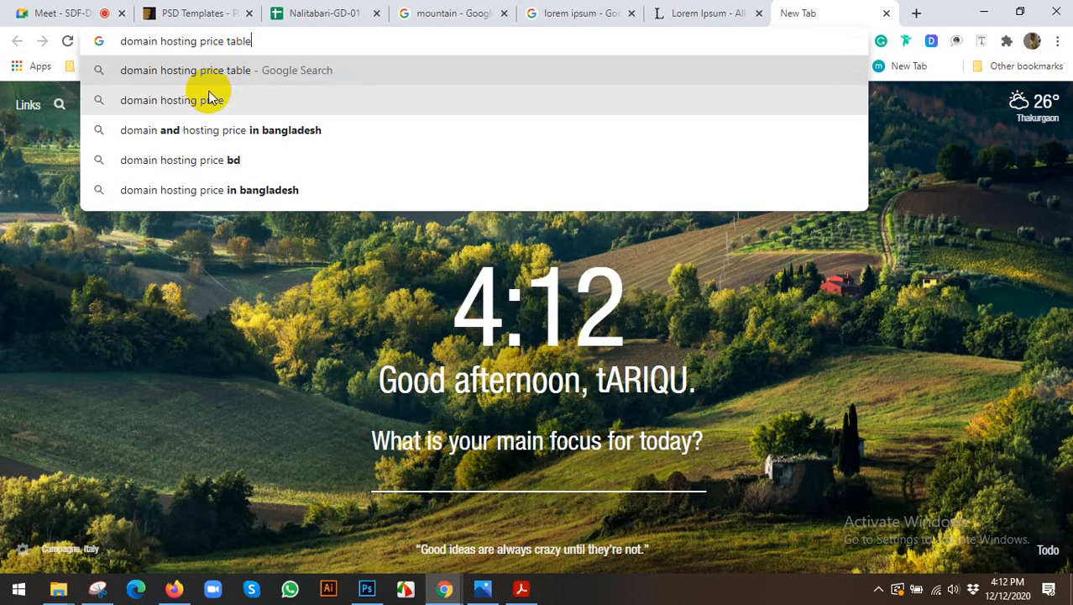
key("Return")
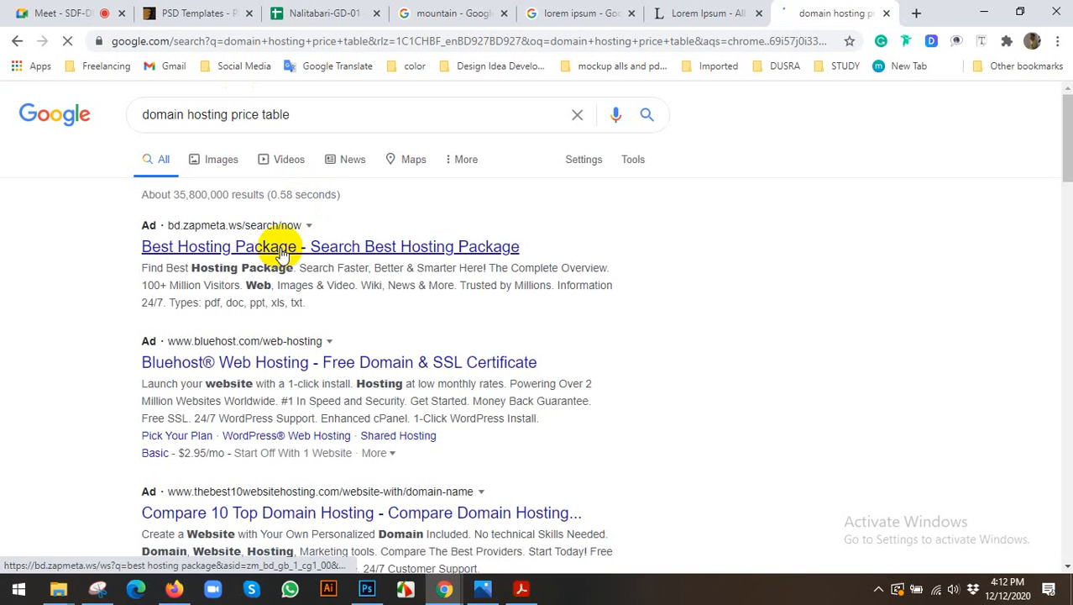
- Open the Best Hosting Package result in a separate tab and look through its listings for price table examples
right_click(281, 247)
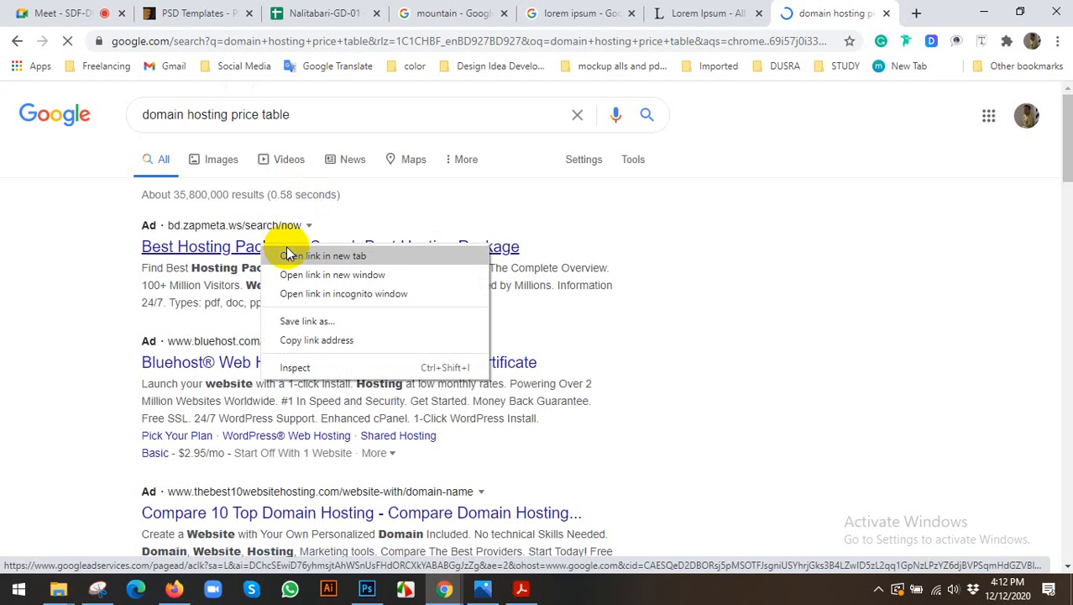
key("Escape")
middle_click(294, 252)
left_click(823, 12)
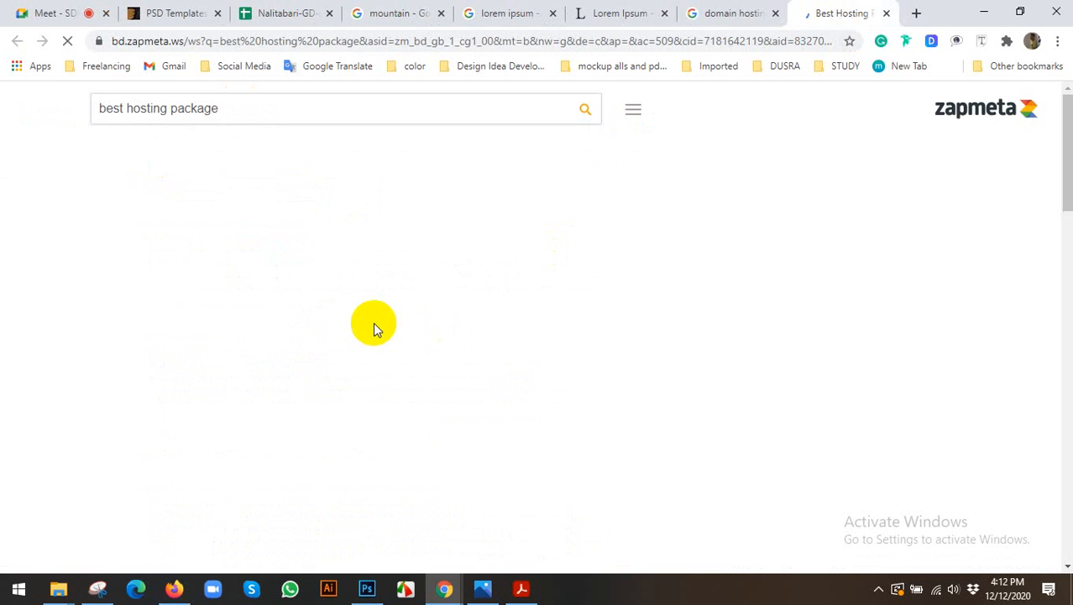
scroll(43, 288, "down", 7)
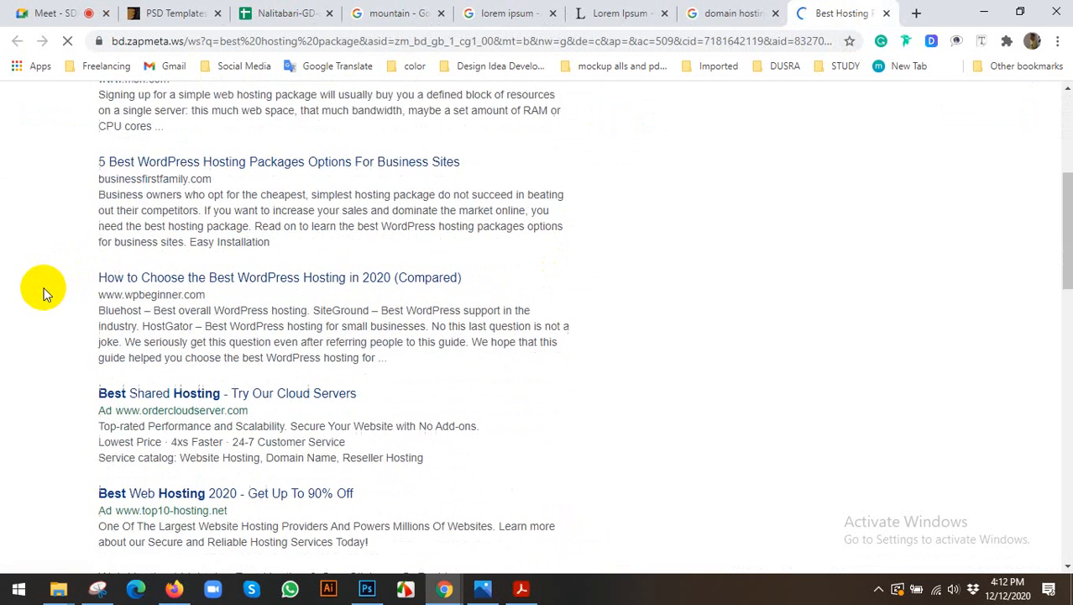
scroll(44, 290, "down", 9)
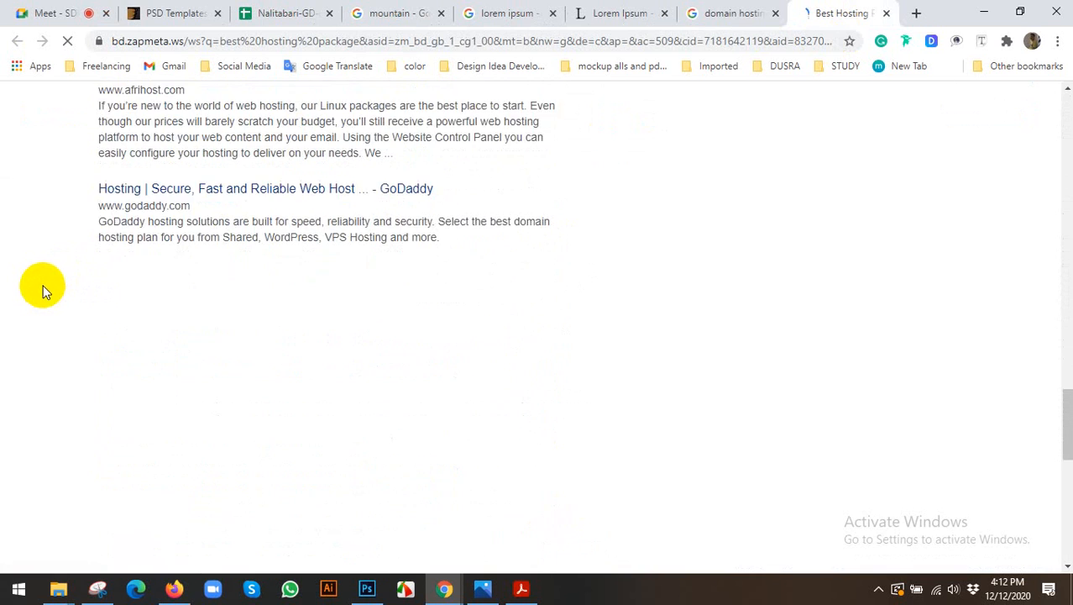
scroll(41, 277, "up", 10)
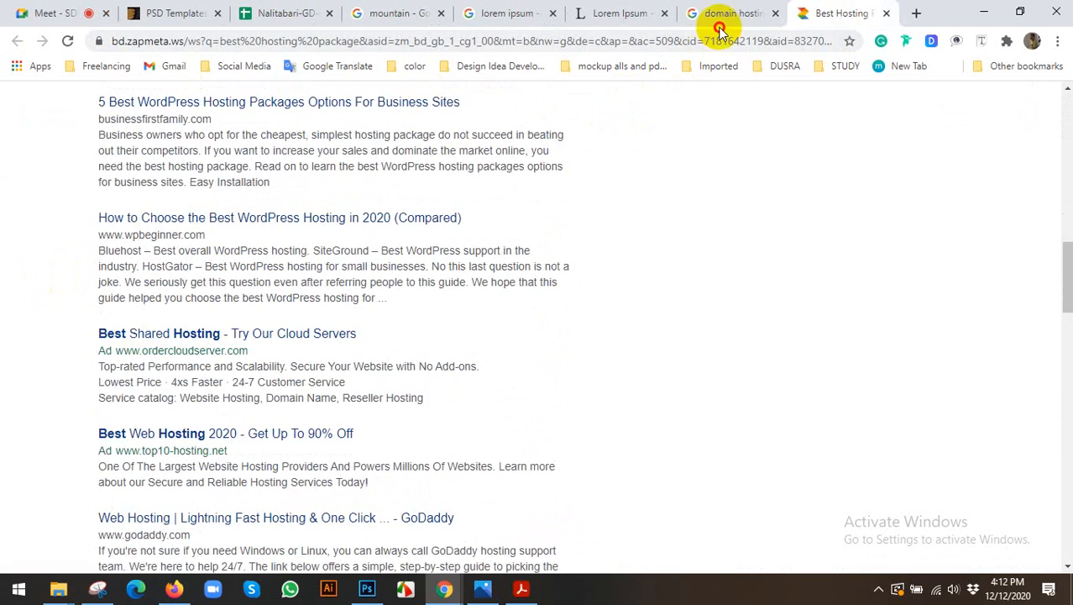
- Recheck the Google results and open the related search "Hosting Package" on the zapmeta page
left_click(714, 17)
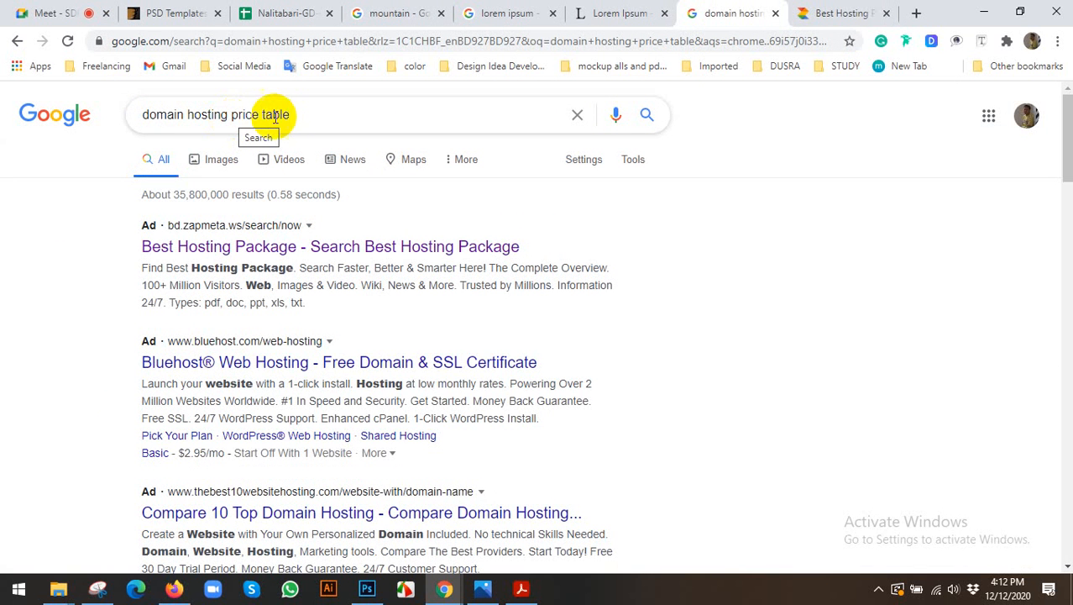
left_click(878, 12)
scroll(494, 210, "up", 8)
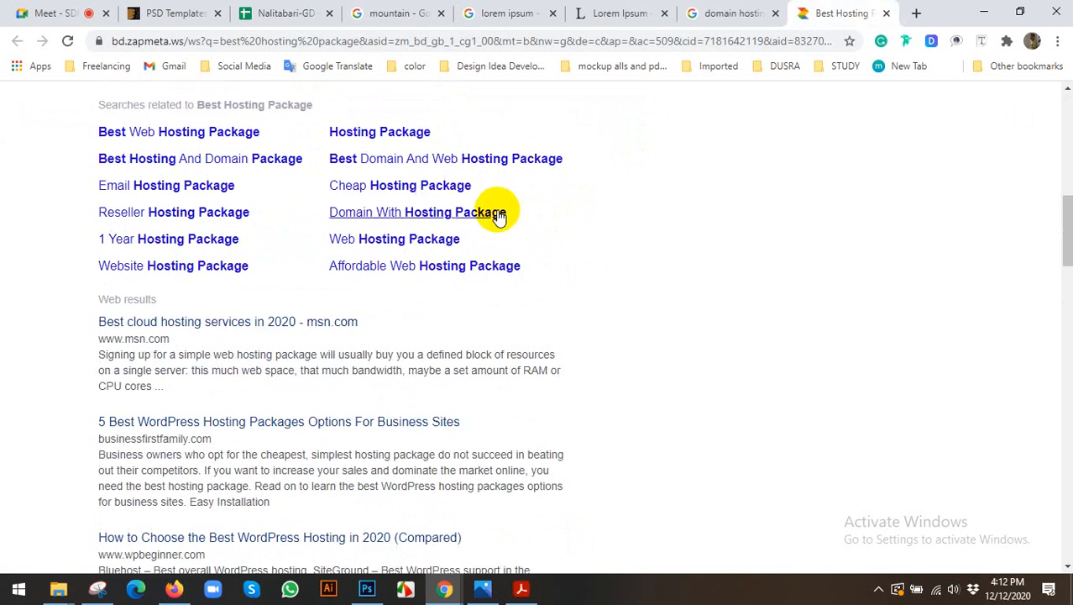
left_click(346, 440)
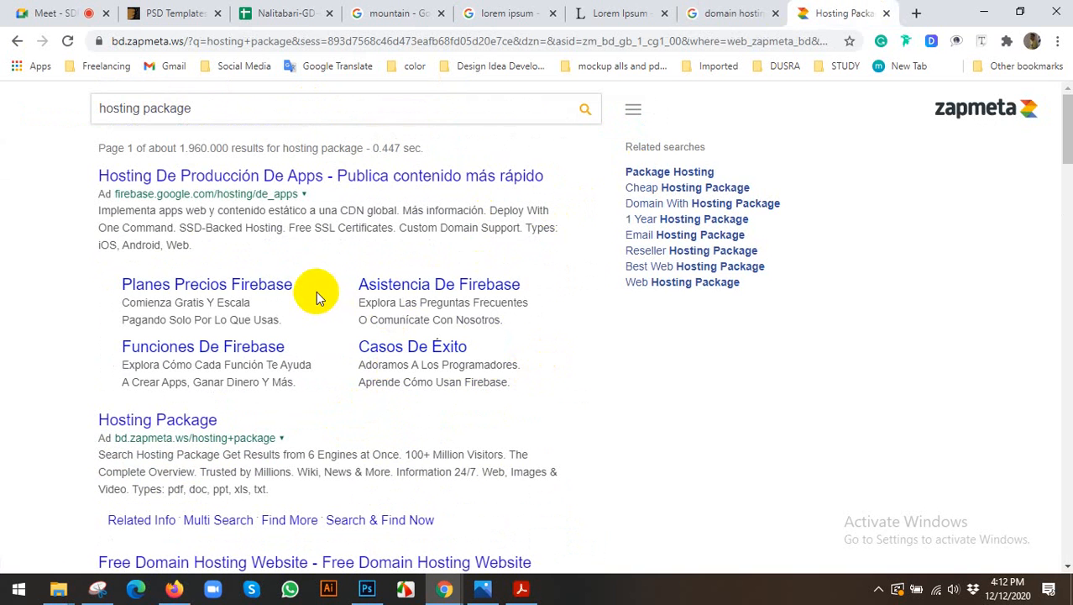
- Load the dusrasoft.com website in place of the zapmeta results
left_click(388, 42)
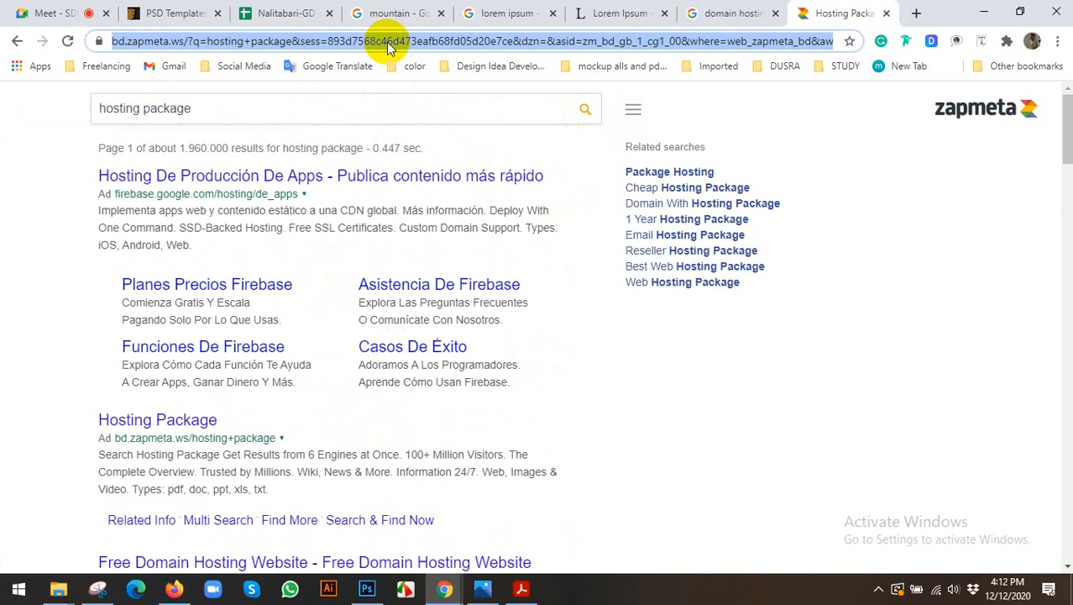
type("du")
key("Return")
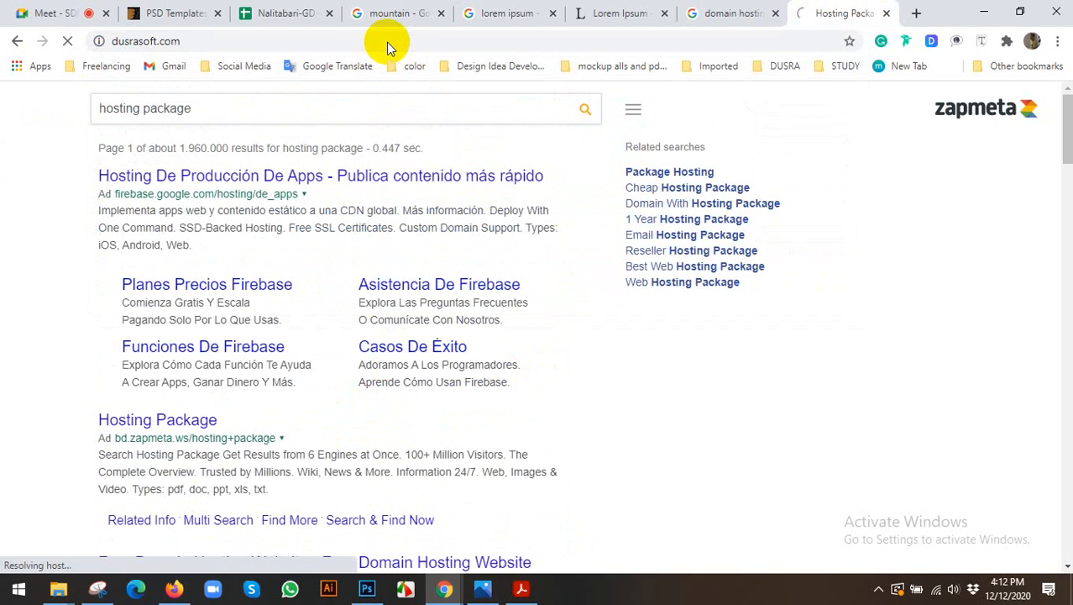
left_click(609, 11)
left_click(831, 8)
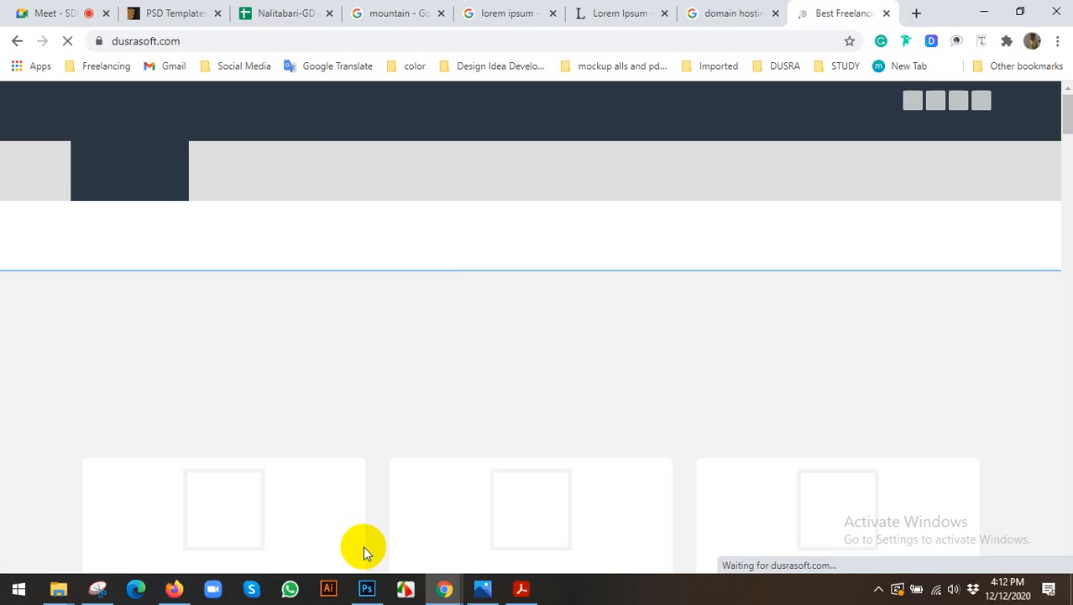
- Check the chat messages in the Google Meet call, then close the chat
left_click(38, 12)
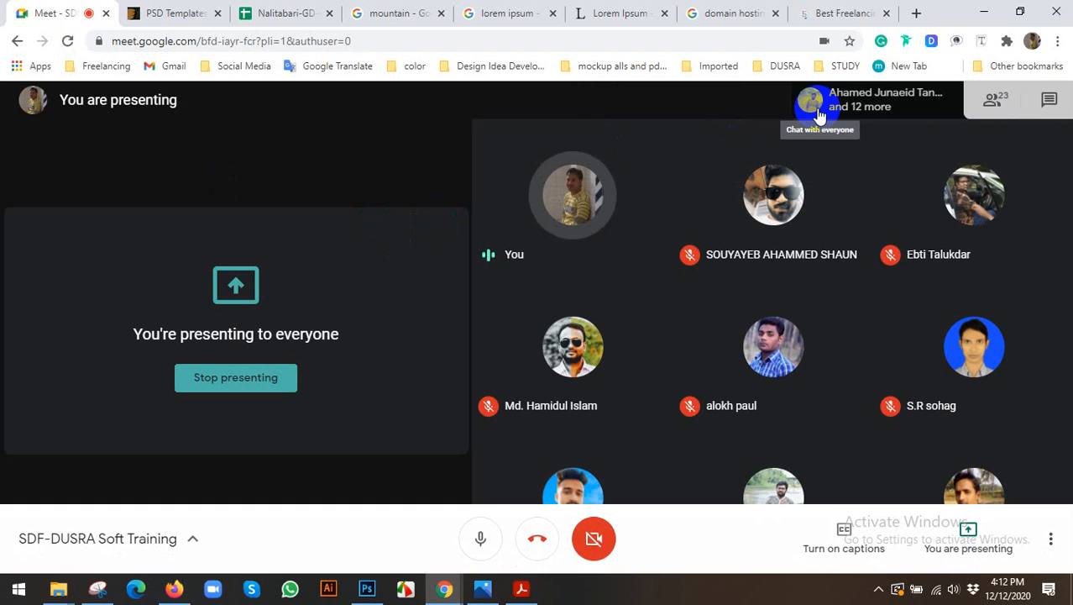
left_click(819, 115)
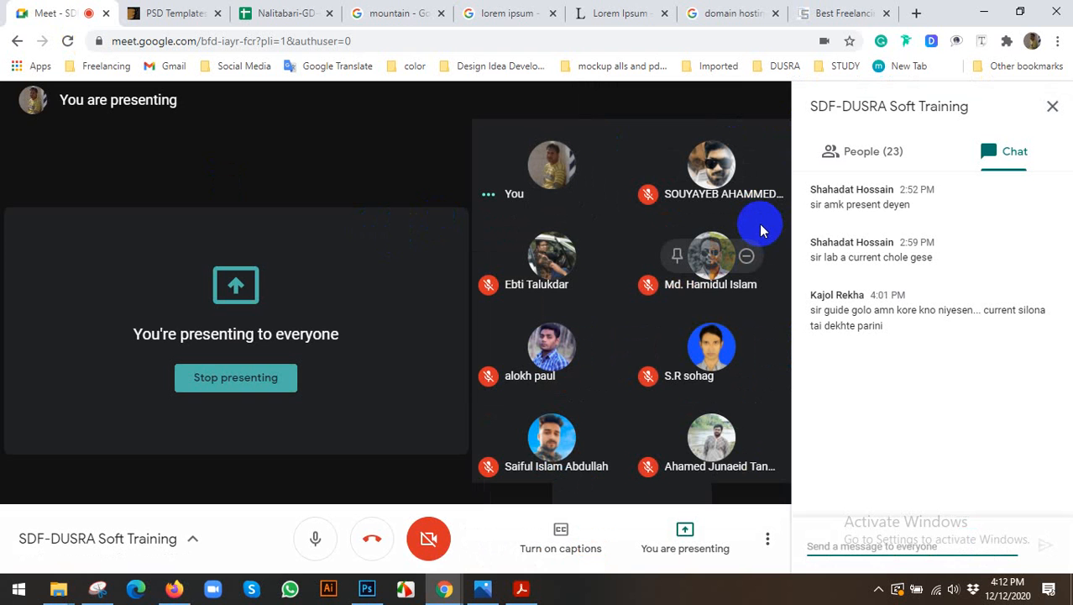
left_click(1051, 107)
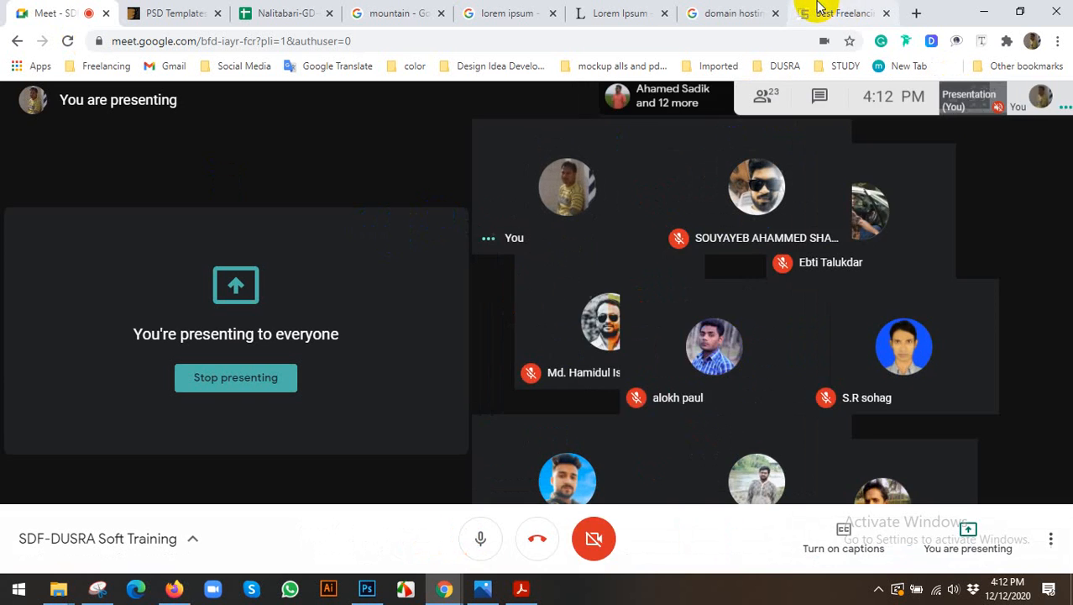
- Return to the dusrasoft.com site and open the Domains page from its Domain Hosting services
left_click(819, 9)
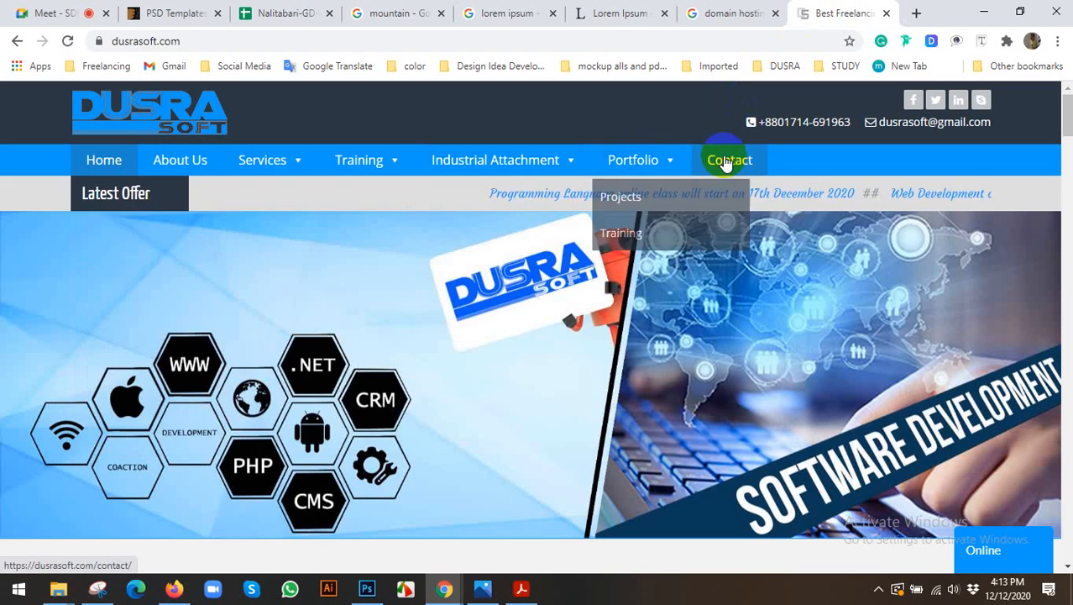
mouse_move(626, 164)
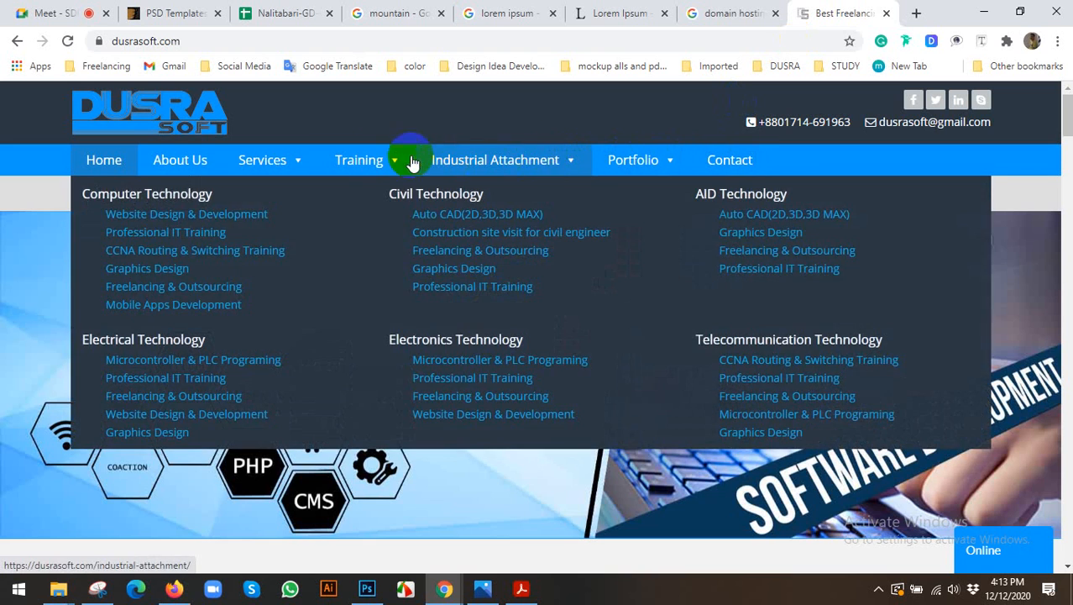
mouse_move(375, 164)
mouse_move(277, 165)
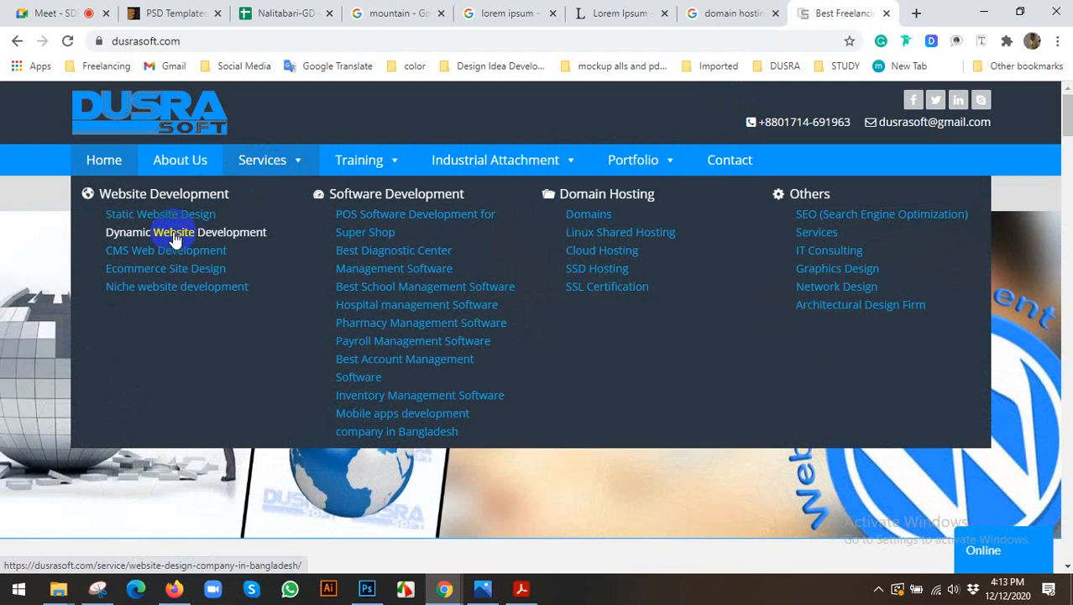
left_click(588, 217)
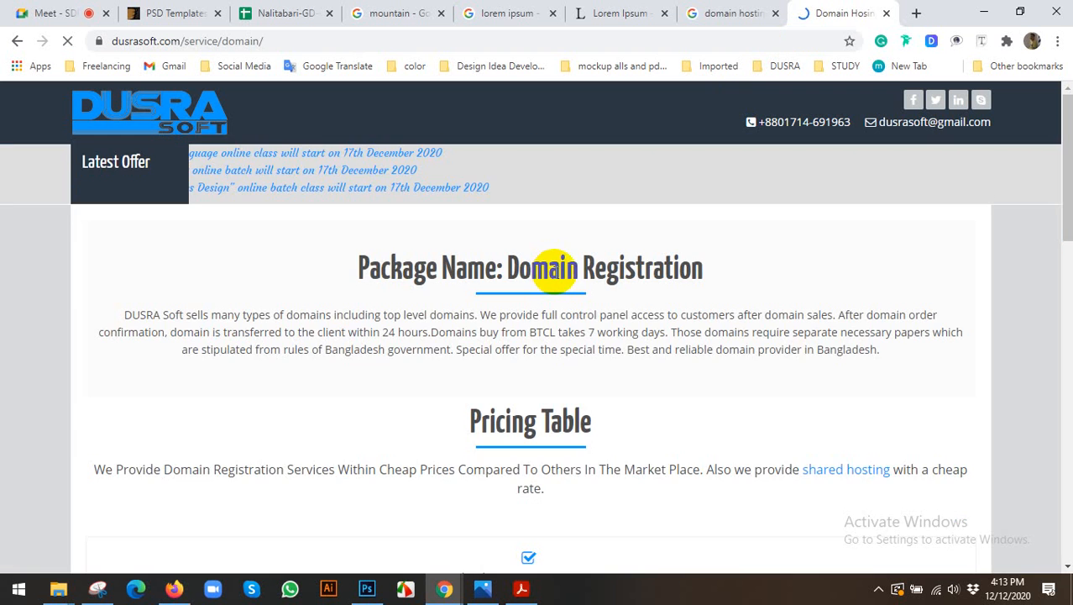
- Examine the Pricing Table section and the domain price list on the Domain Registration page
scroll(468, 320, "down", 4)
scroll(468, 320, "up", 4)
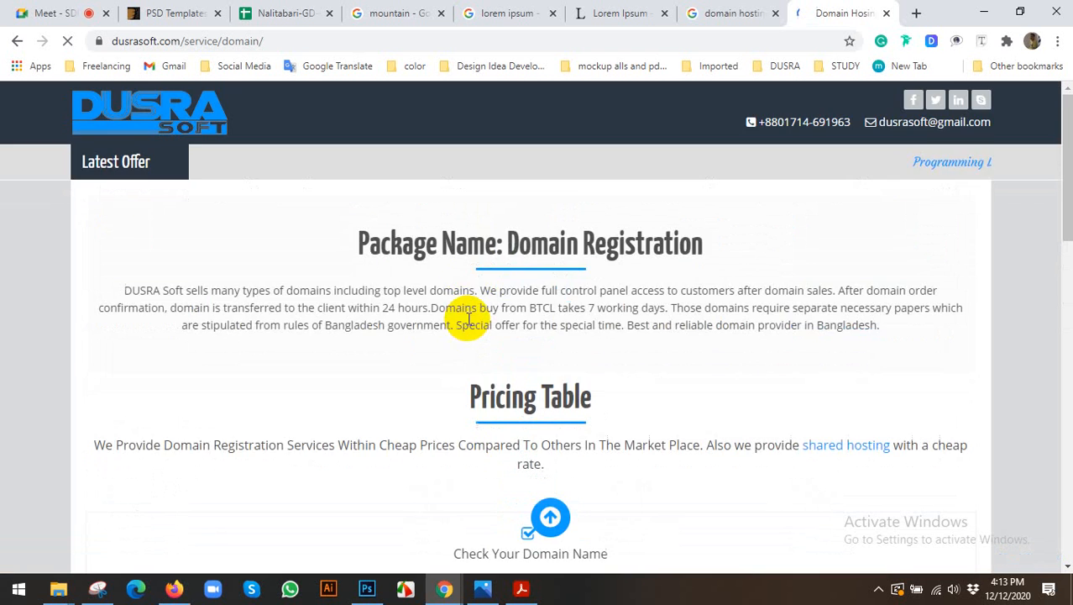
scroll(475, 291, "down", 4)
scroll(473, 284, "down", 7)
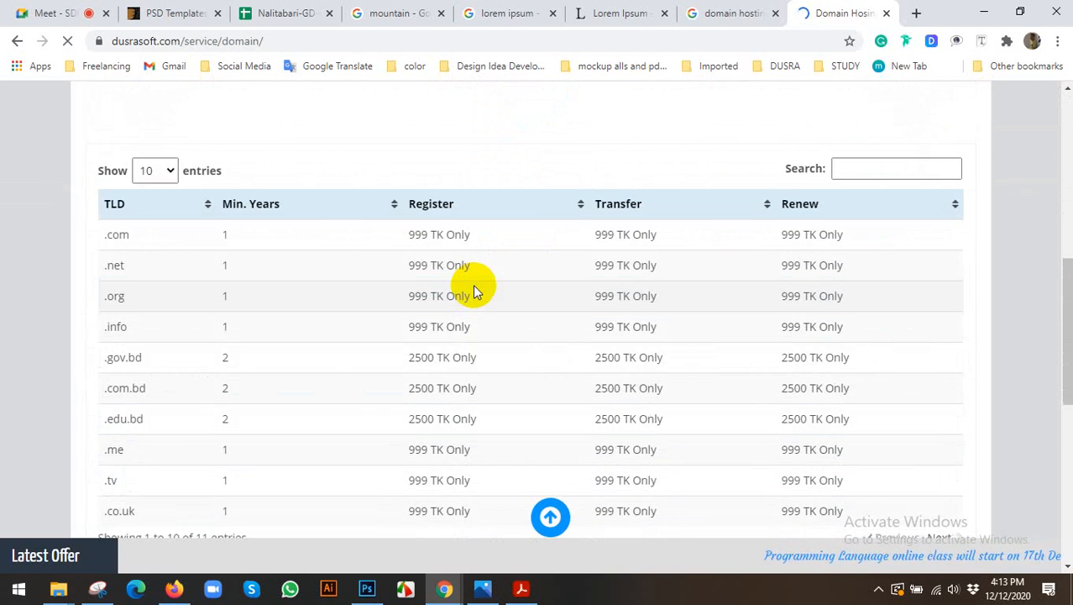
scroll(473, 284, "up", 4)
scroll(473, 284, "up", 3)
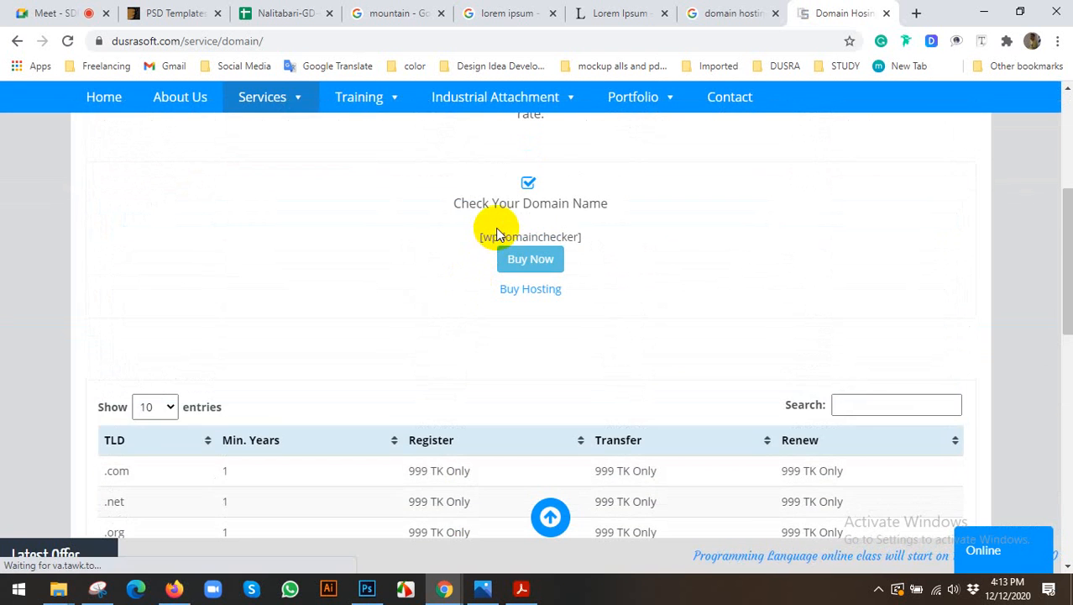
scroll(496, 228, "up", 2)
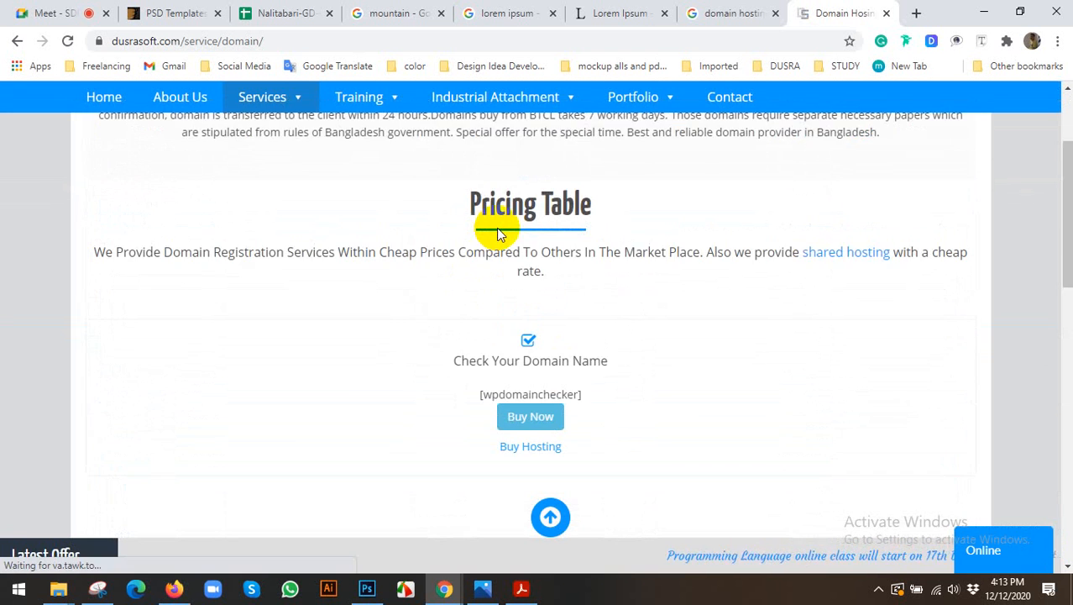
- Switch back to Photoshop and move the STANDARD PLAN text just below the guide under the Price Table section's spacer rectangle
left_click(367, 588)
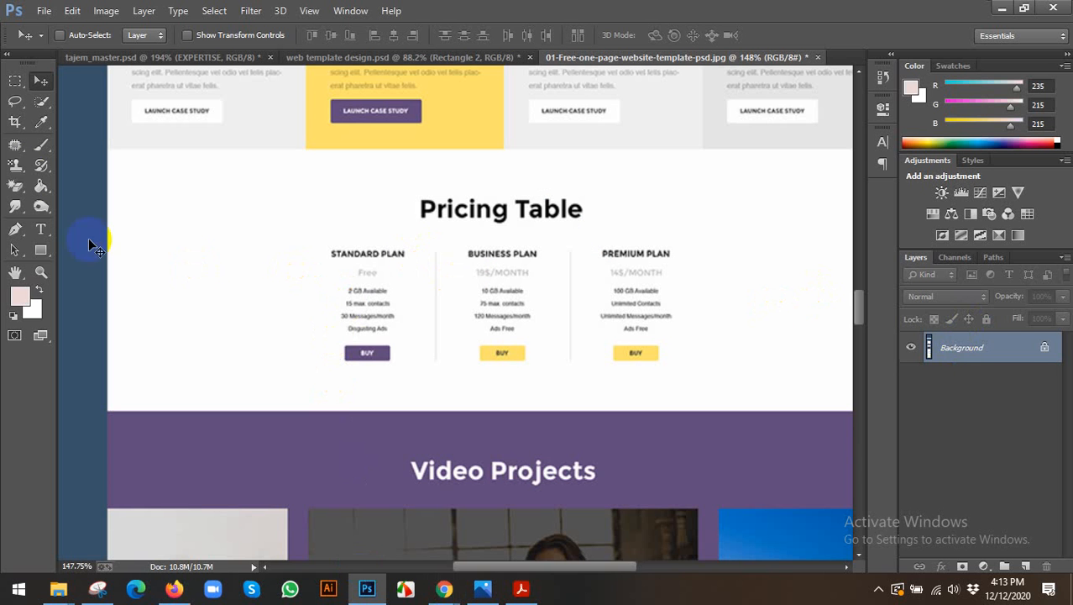
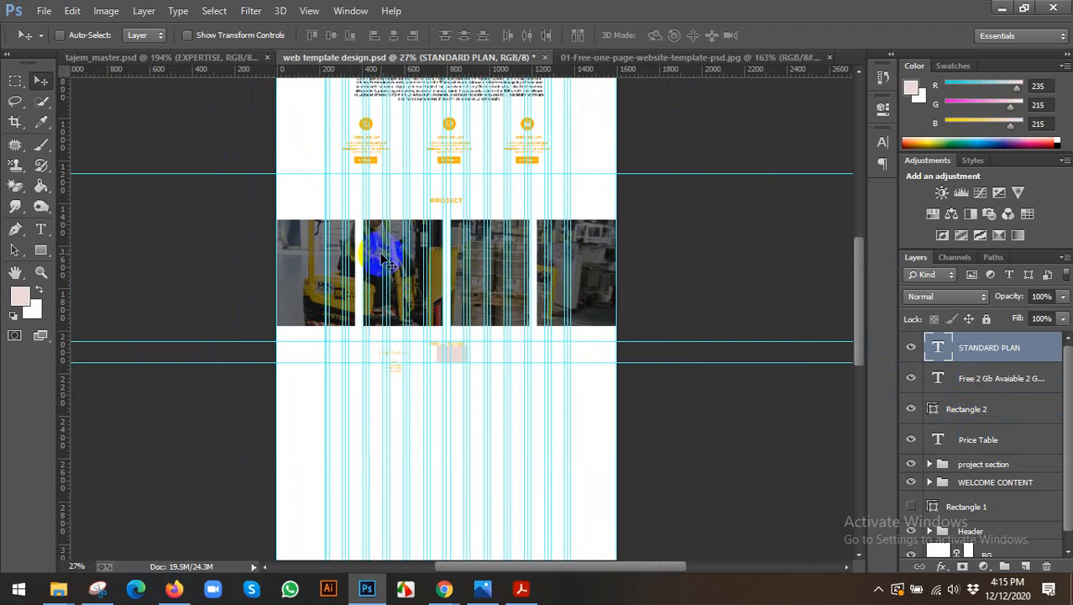
scroll(363, 403, "up", 5)
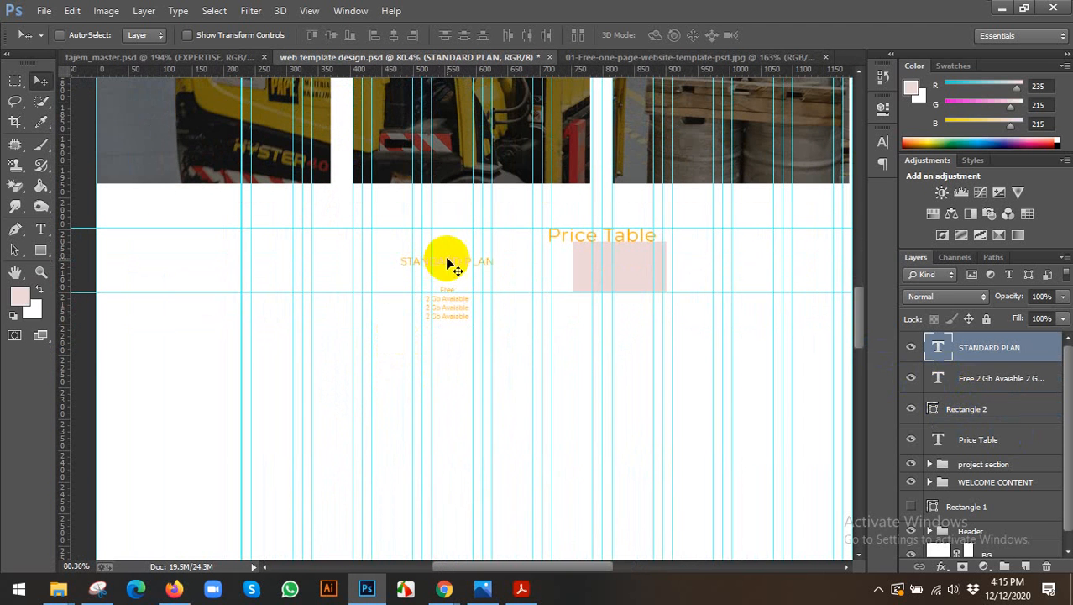
left_click_drag(450, 261, 360, 298)
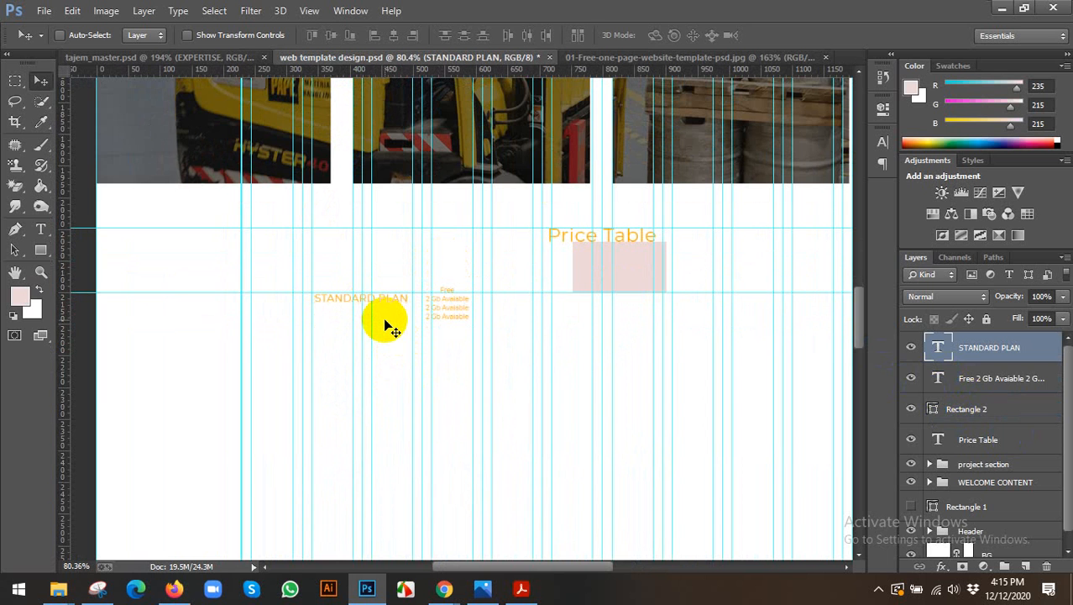
- Move the plan's feature list text beneath the STANDARD PLAN heading and set its line spacing to 20 pt
left_click(974, 378)
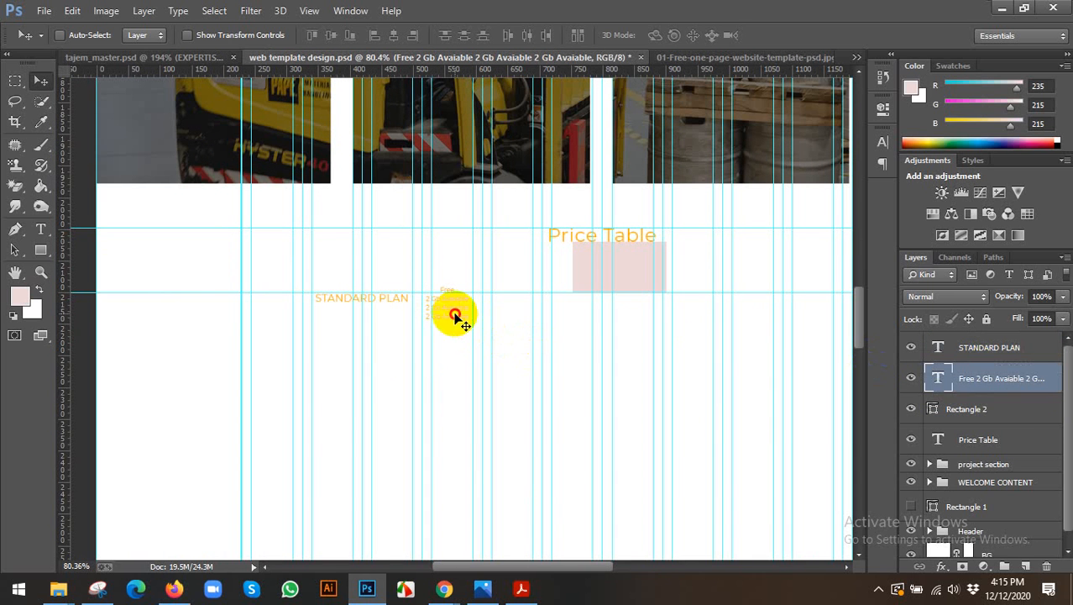
left_click_drag(454, 315, 367, 340)
double_click(936, 379)
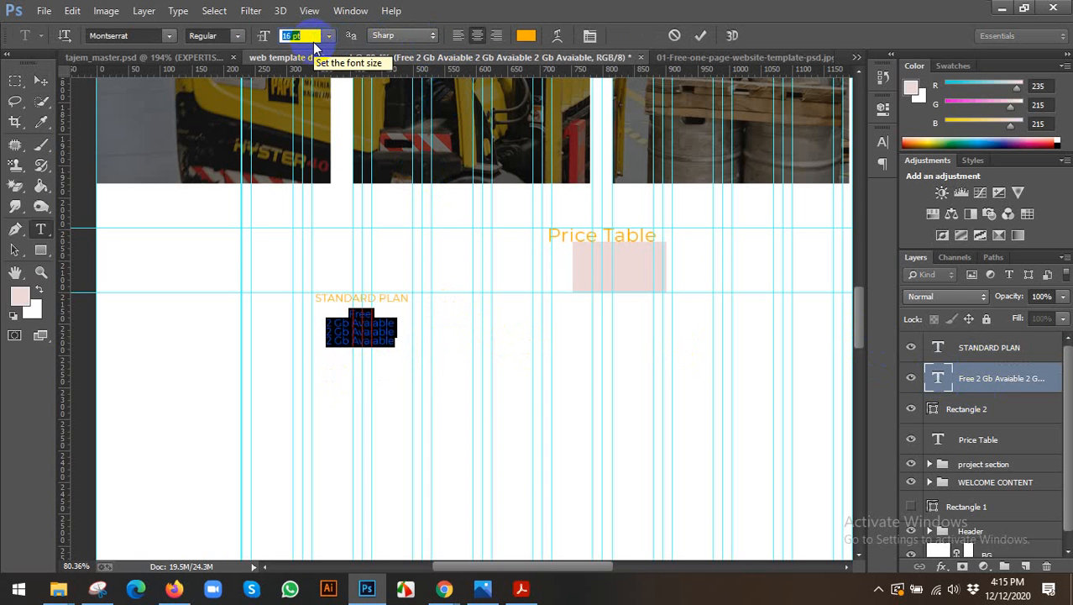
left_click(882, 145)
left_click(817, 173)
key("Up")
key("Up")
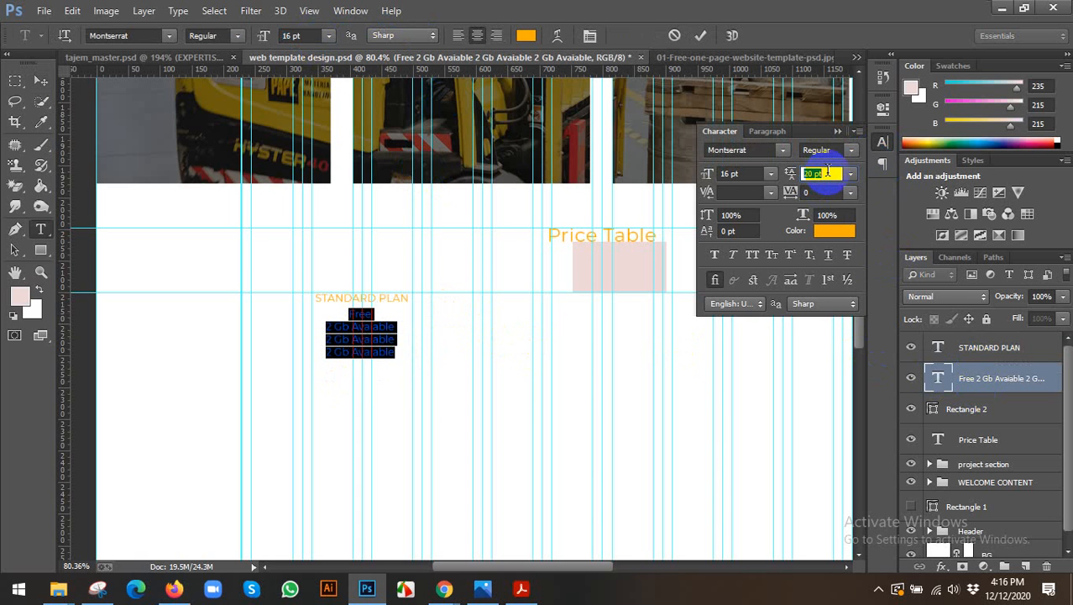
left_click(880, 147)
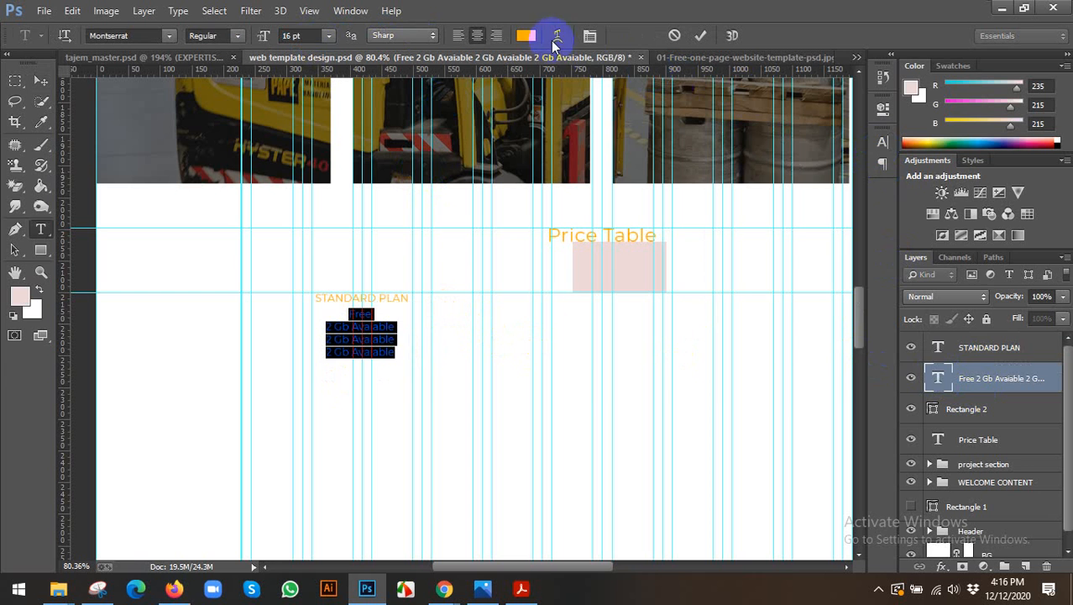
- Change the feature list text colour to dark grey #252524
left_click(525, 35)
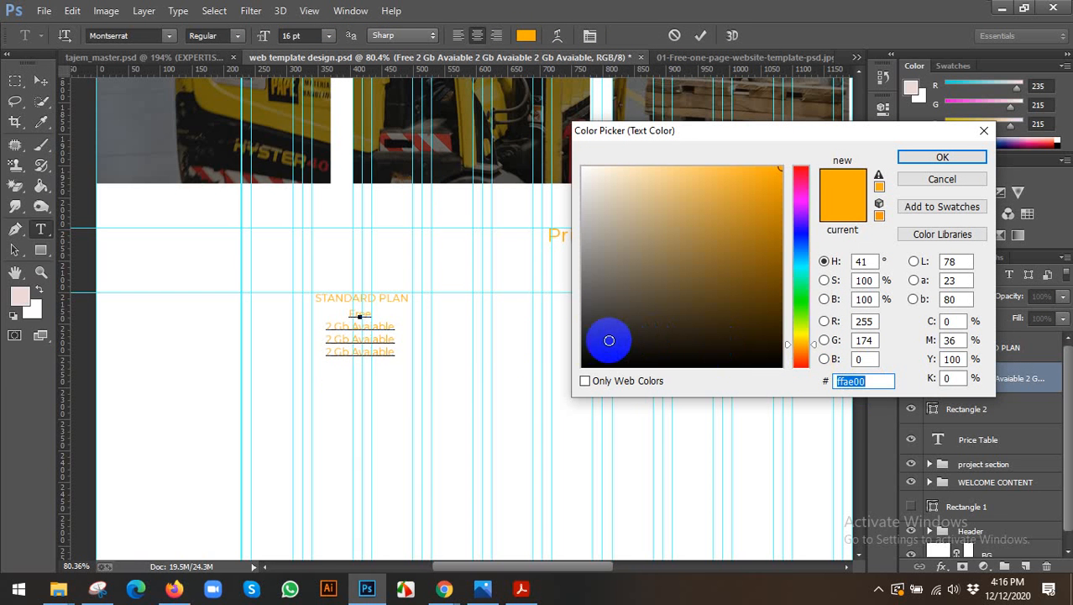
type("252524")
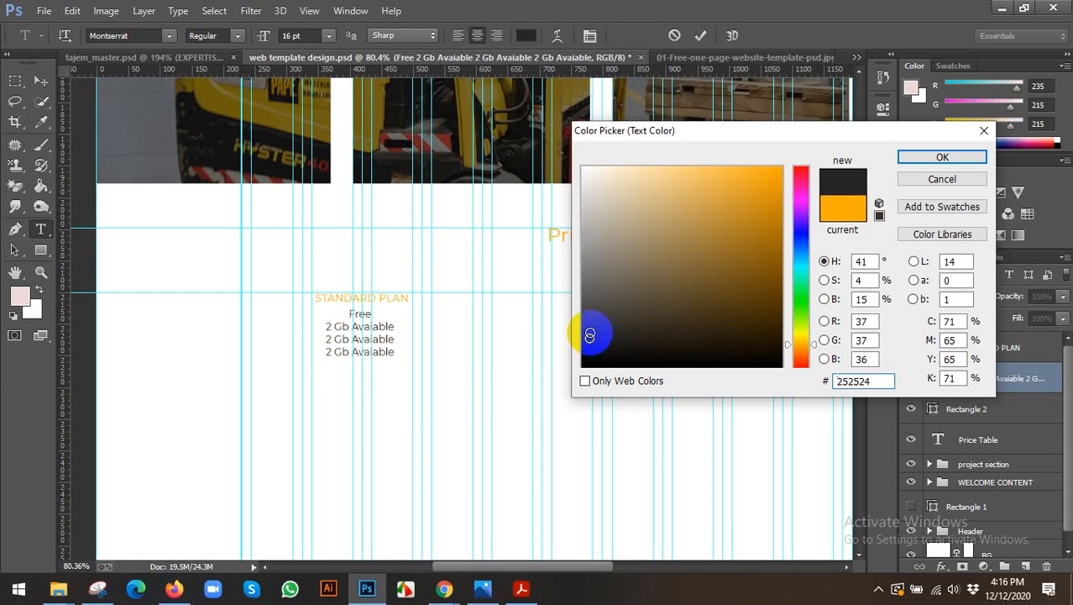
left_click(942, 156)
left_click(40, 81)
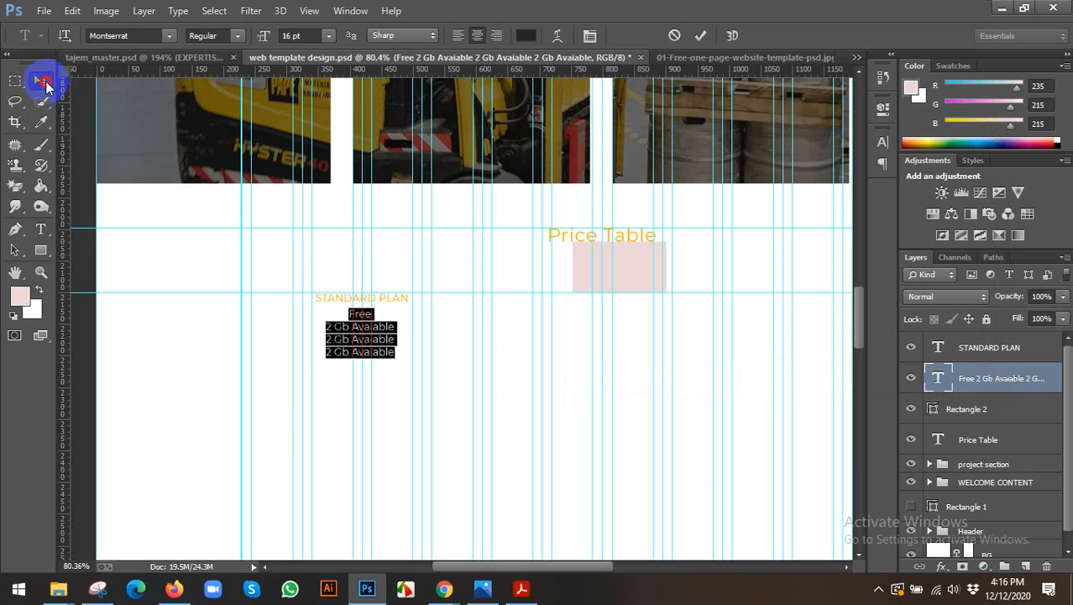
- Hide the guides and compare the plan text with the Pricing Table in the reference template
key("ctrl+semicolon")
scroll(354, 353, "up", 3)
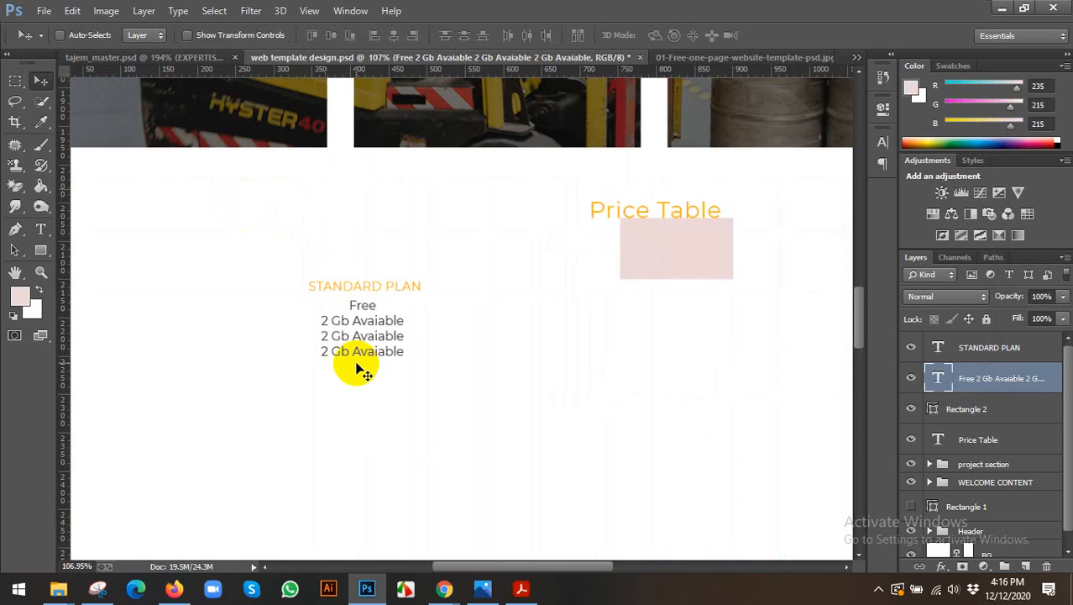
left_click_drag(640, 257, 522, 228)
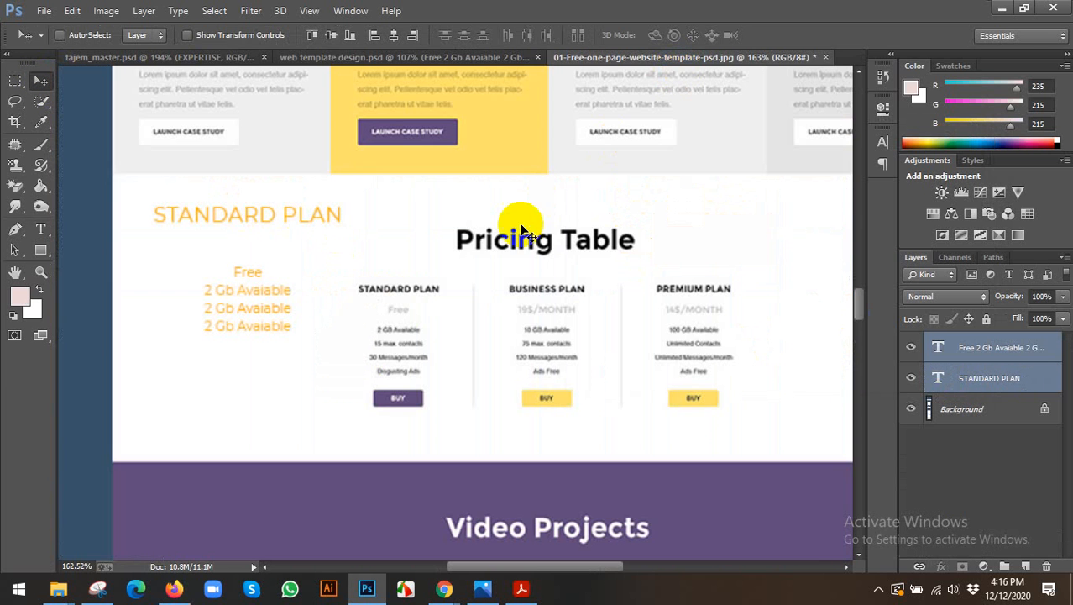
left_click(352, 57)
- Change the STANDARD PLAN heading's text colour to dark grey #272525
left_click(935, 378)
left_click(930, 347)
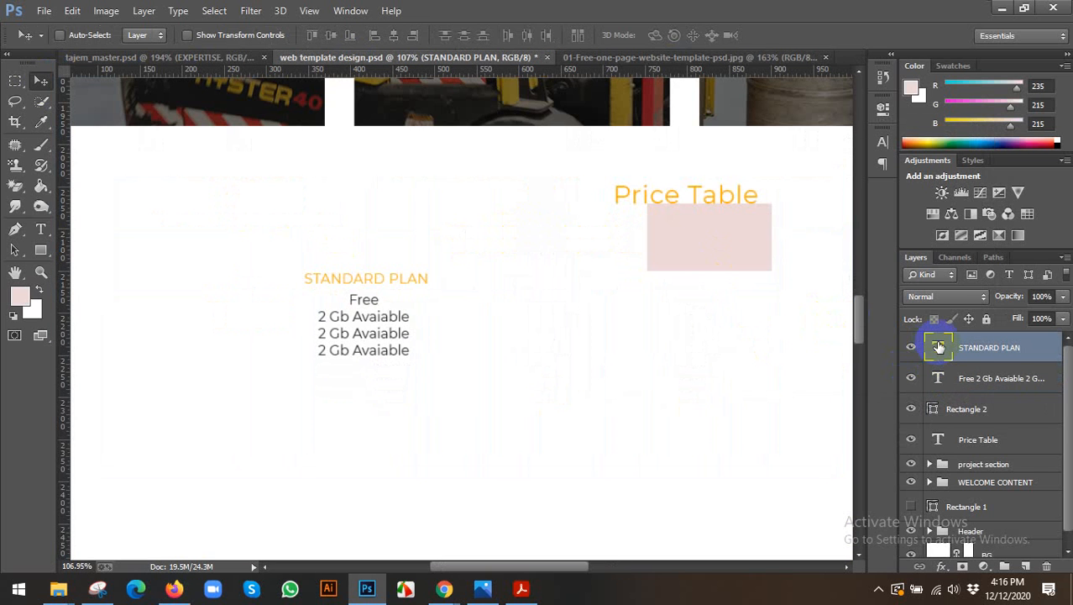
double_click(936, 346)
left_click(527, 35)
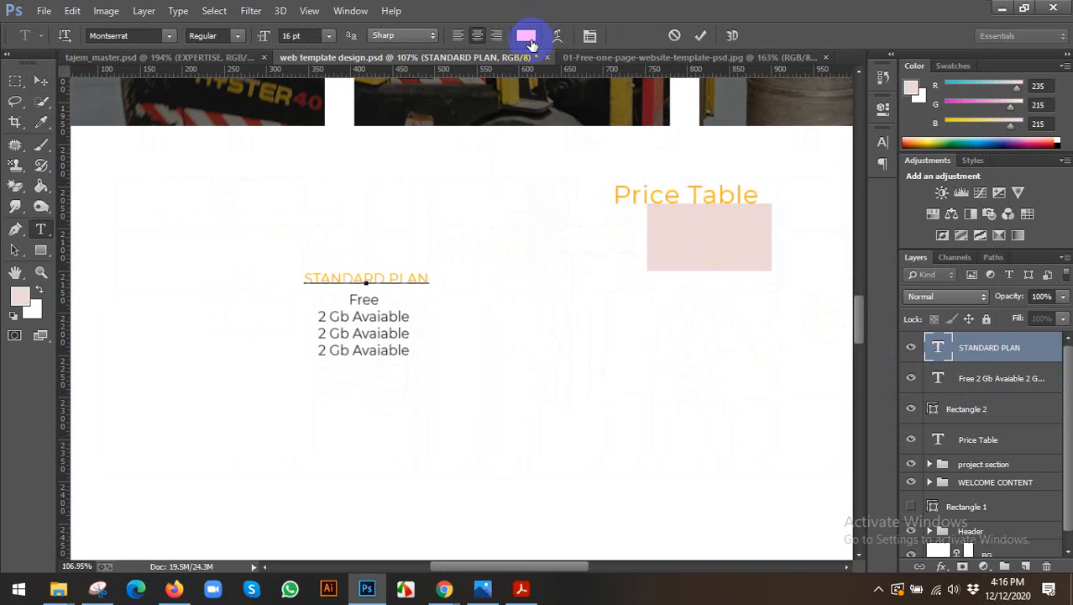
left_click(378, 300)
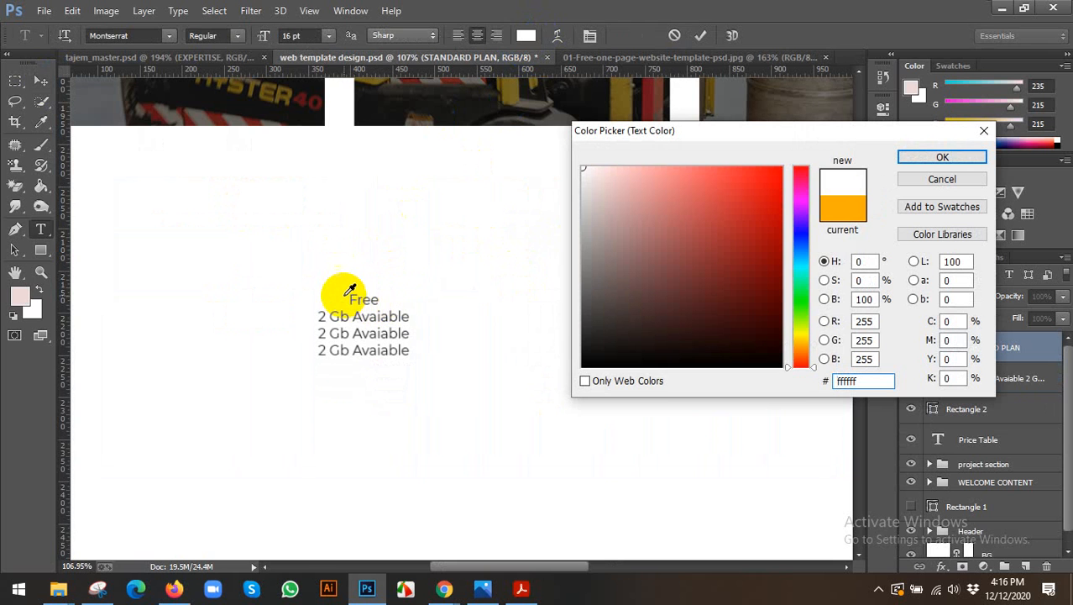
left_click(372, 308)
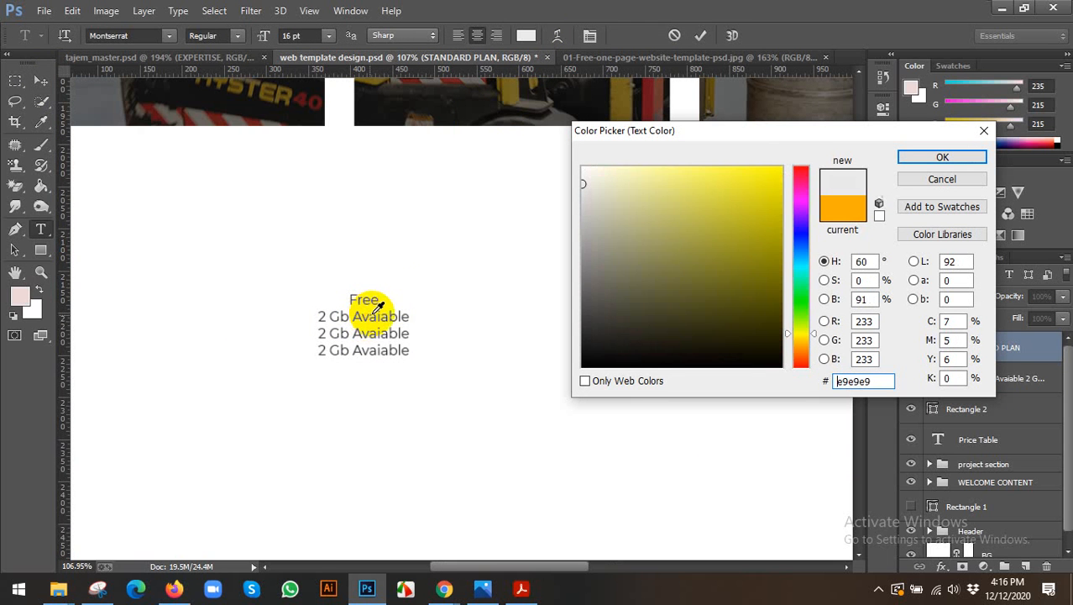
left_click(388, 312)
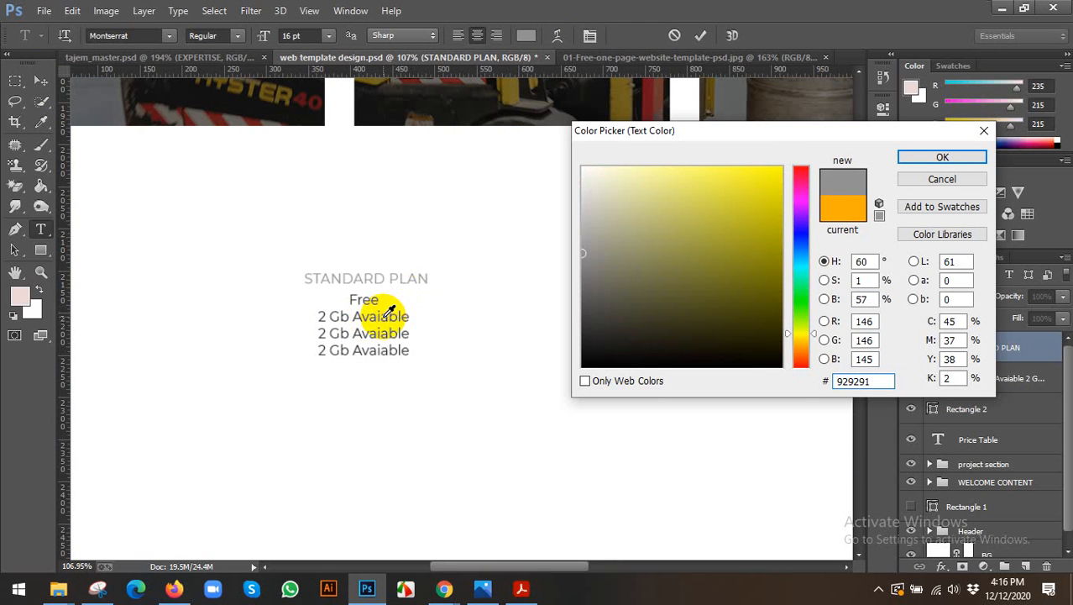
left_click(333, 309)
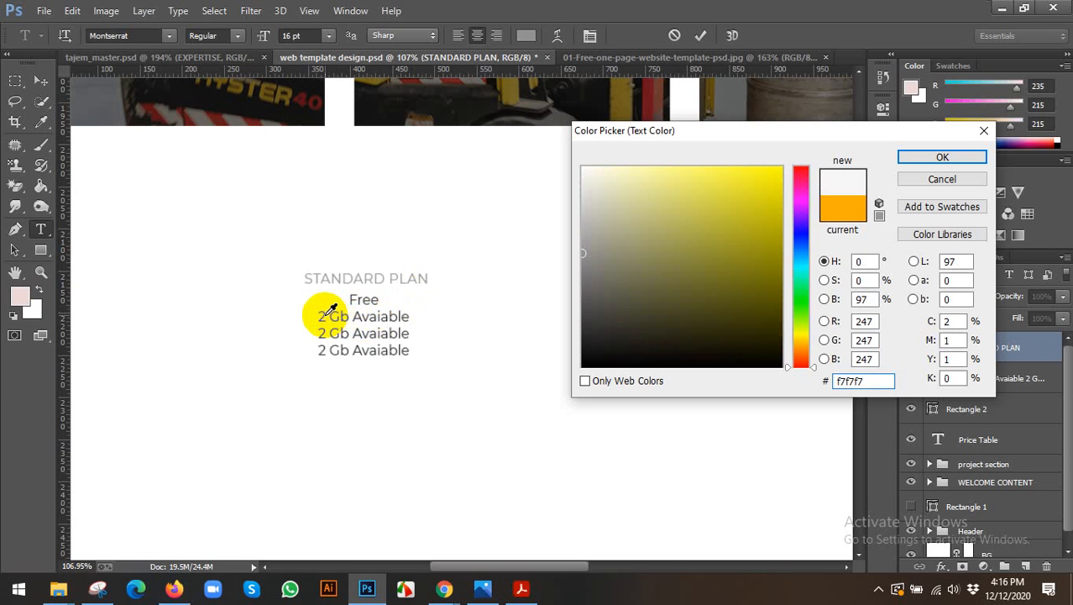
left_click(590, 337)
left_click(933, 153)
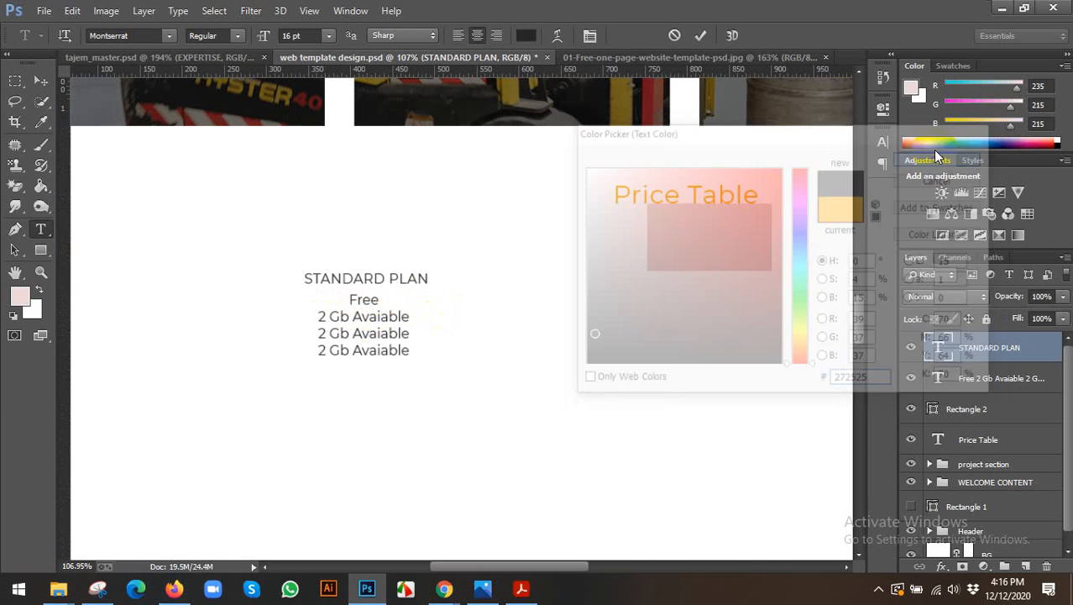
- Set the STANDARD PLAN heading's font style to Bold
left_click(241, 40)
left_click(234, 74)
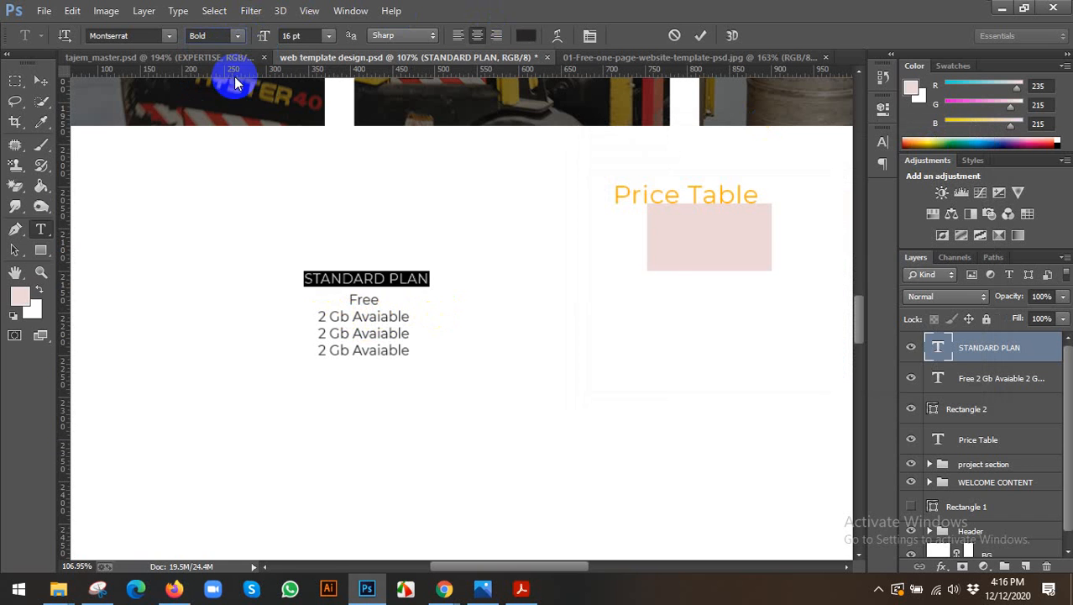
left_click(39, 86)
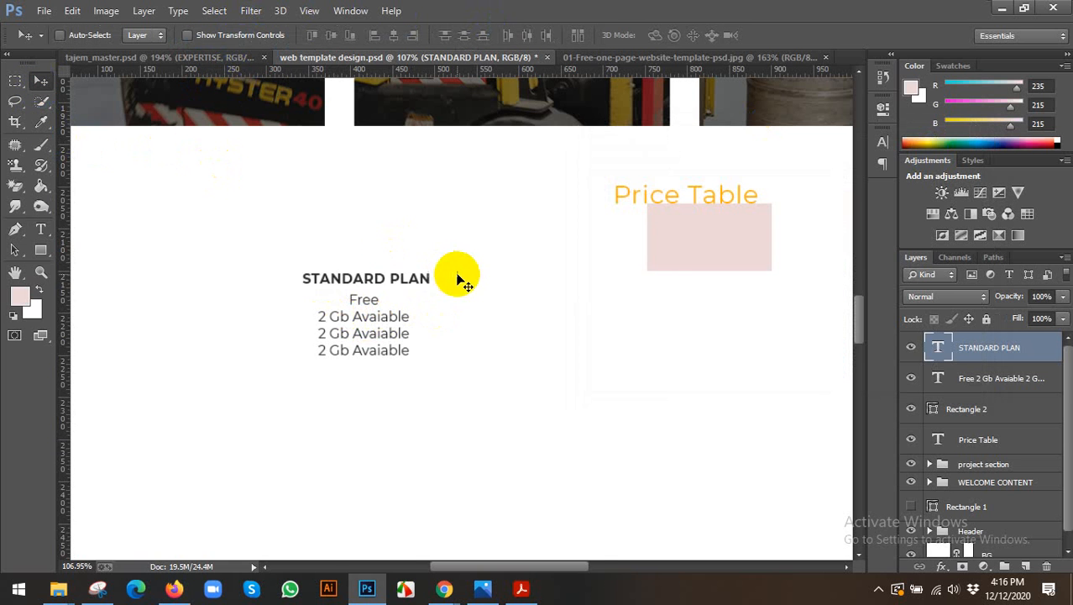
- Group the STANDARD PLAN heading and its feature list, and name the group "standard plan"
scroll(463, 280, "down", 2)
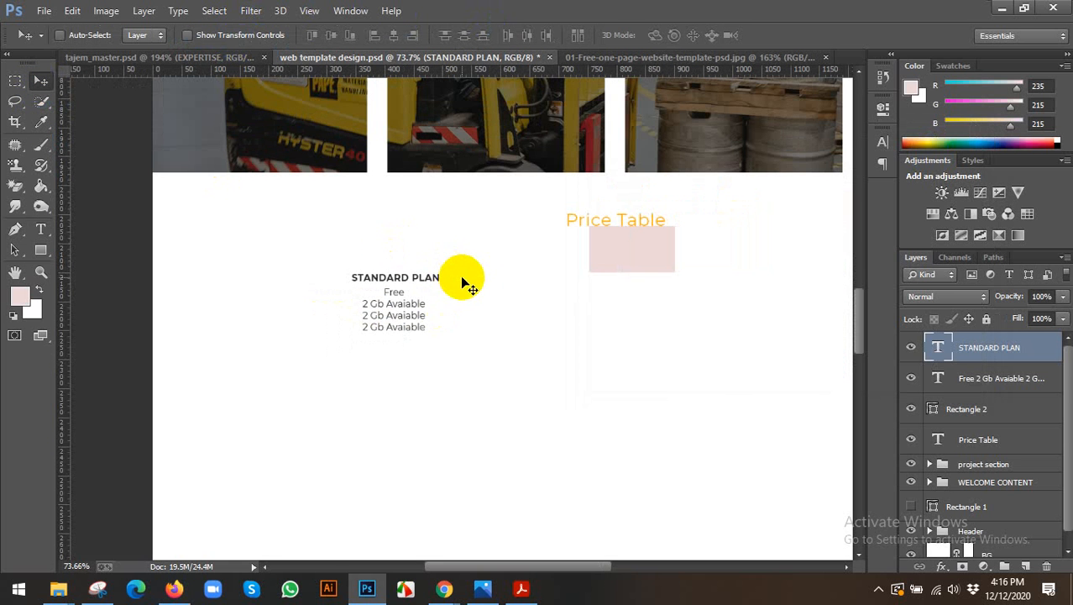
left_click(984, 377, "shift")
key("ctrl+g")
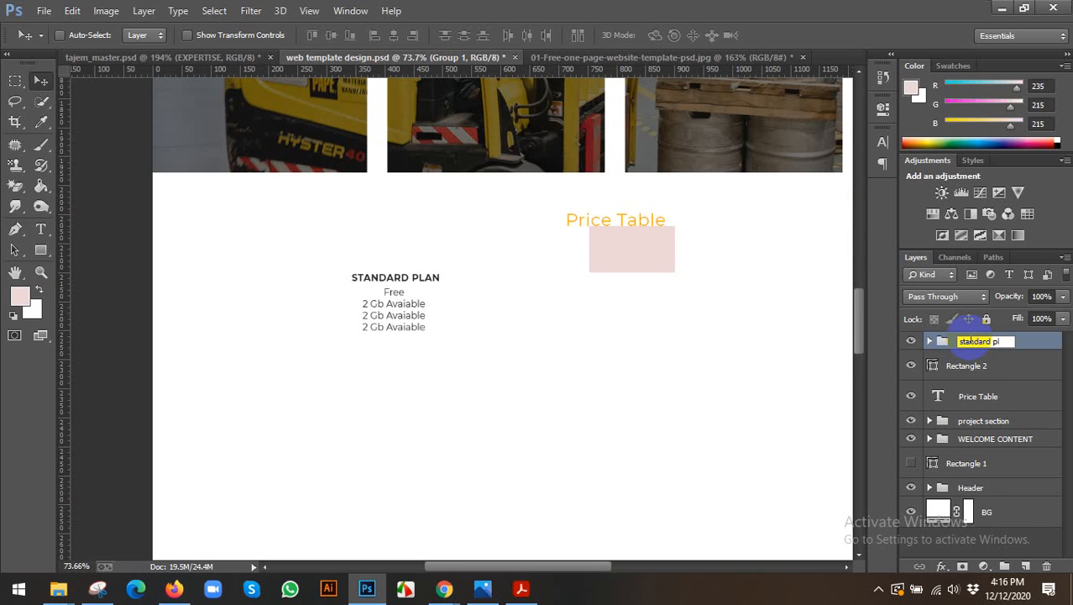
key("Return")
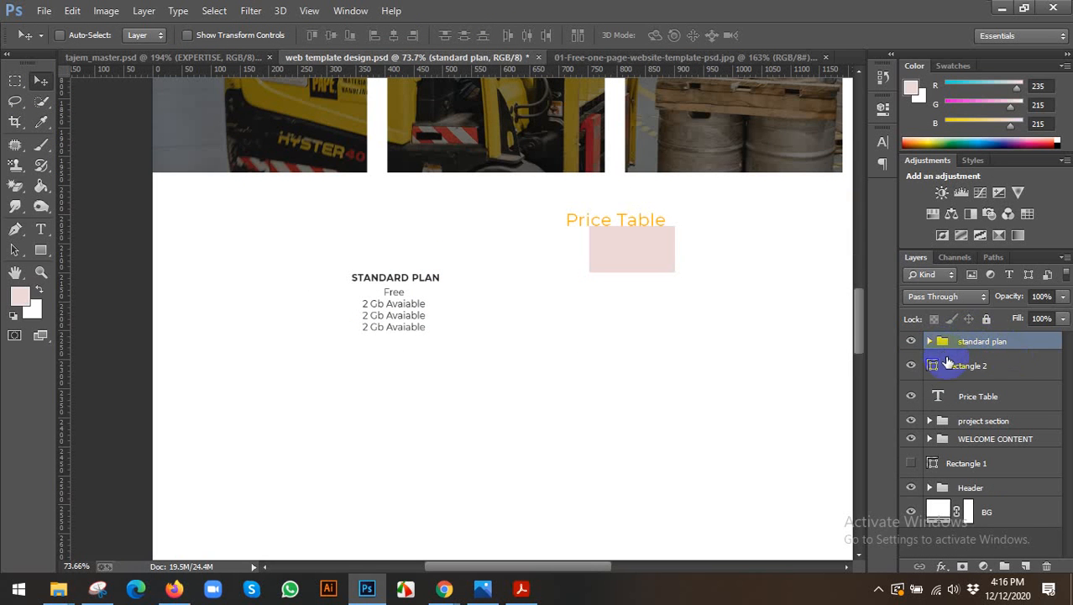
- Delete the Rectangle 2 spacer shape below the Price Table title and show the guides again
left_click(953, 362)
key("Delete")
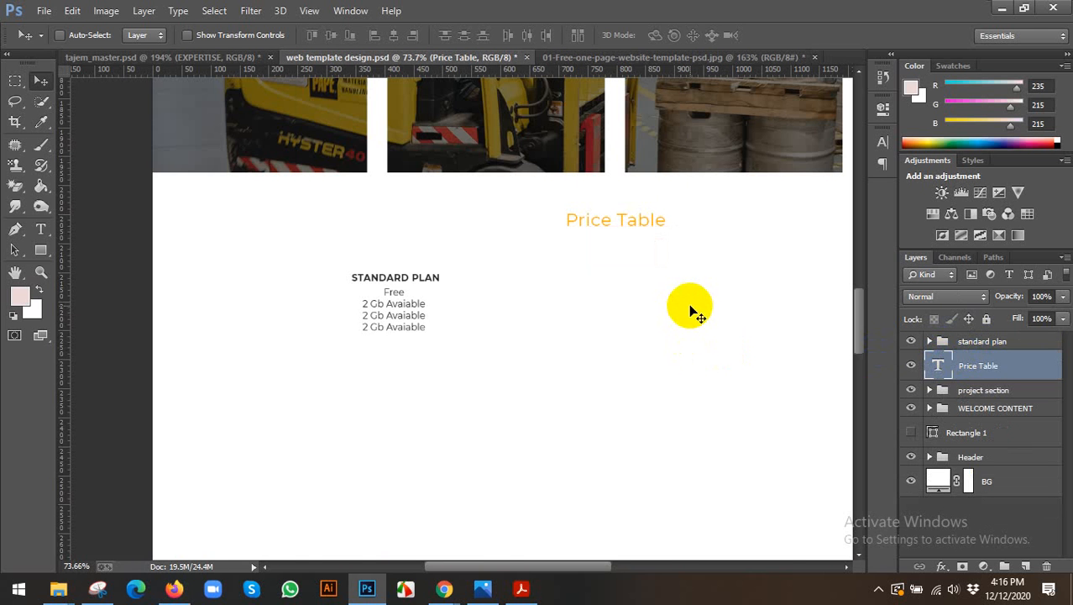
key("ctrl+semicolon")
- Duplicate the standard plan group twice in a row, one copy below the Price Table title and one below the fourth project image
scroll(544, 312, "down", 2)
left_click_drag(546, 331, 455, 329)
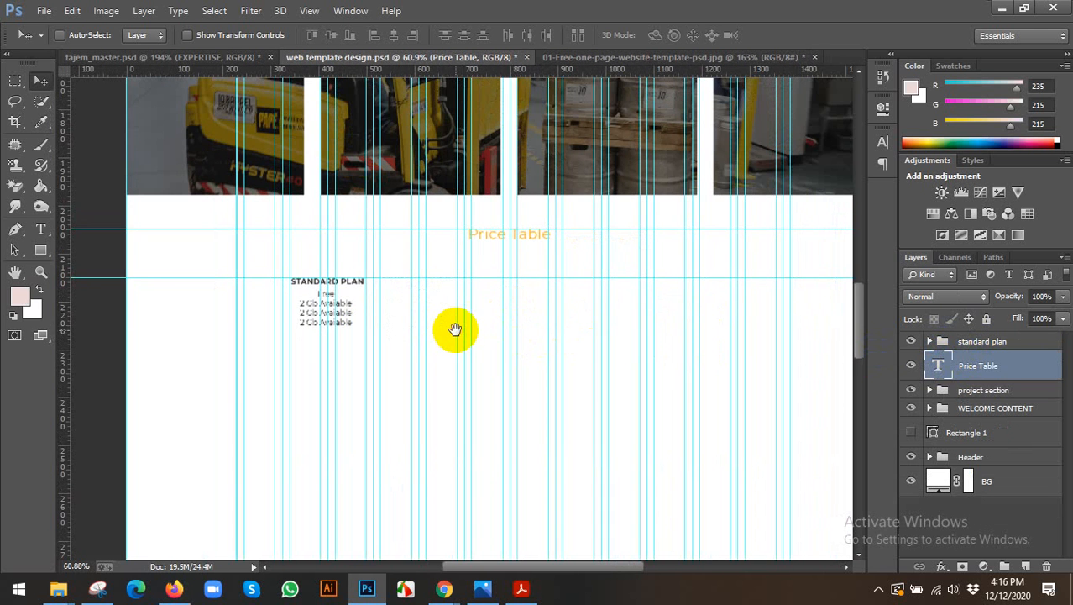
scroll(315, 315, "up", 1)
left_click_drag(307, 304, 479, 298)
left_click_drag(978, 365, 977, 344)
left_click(978, 341)
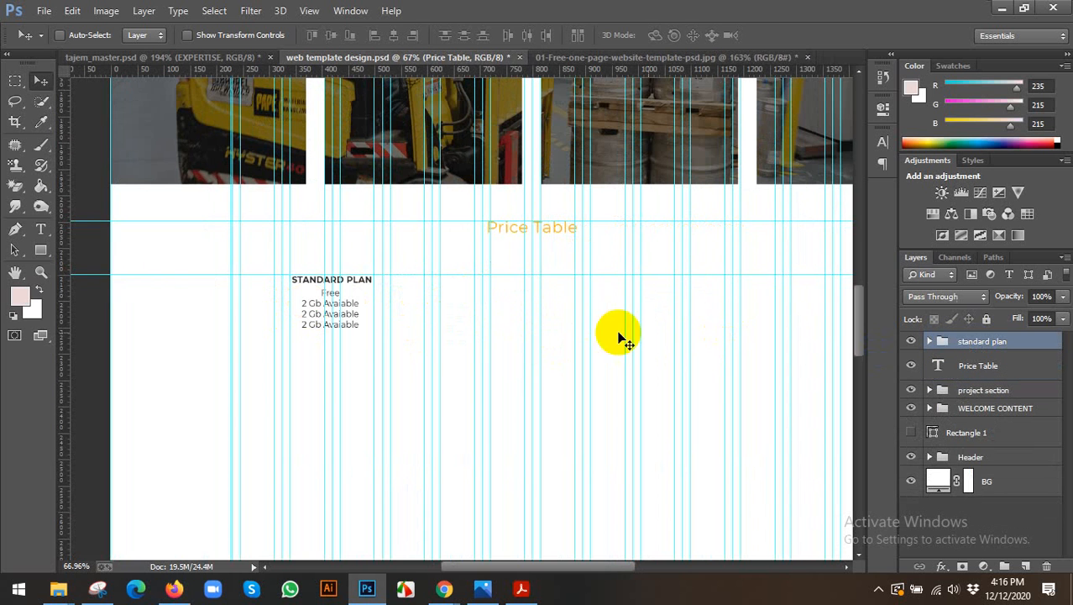
left_click_drag(315, 325, 517, 314)
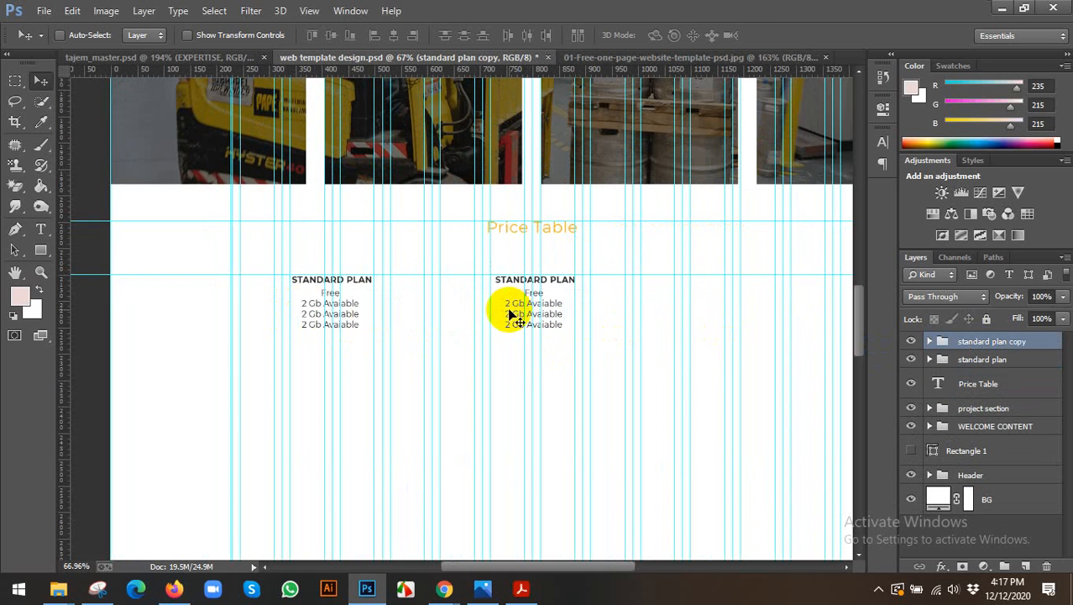
scroll(499, 318, "right", 3)
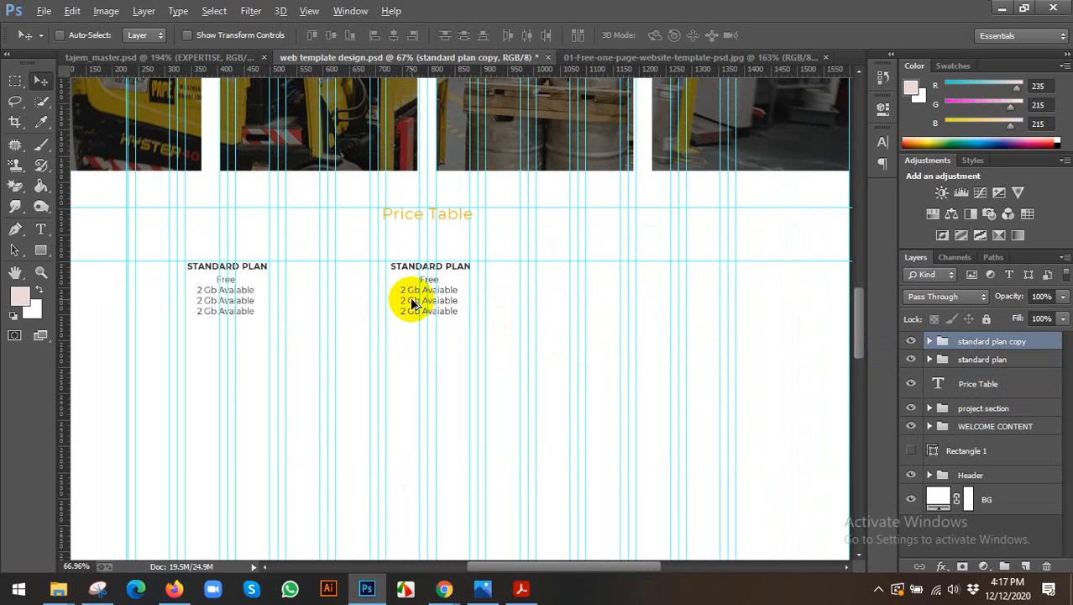
left_click_drag(412, 302, 661, 295)
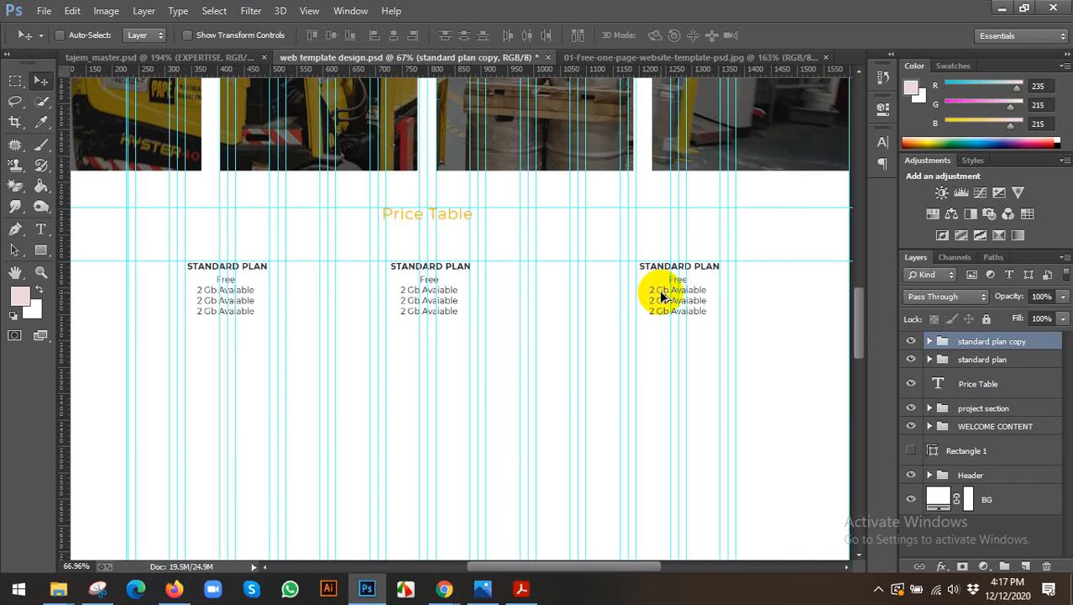
- Distribute the three plan groups evenly by their horizontal centres and save the document
left_click(987, 379, "ctrl")
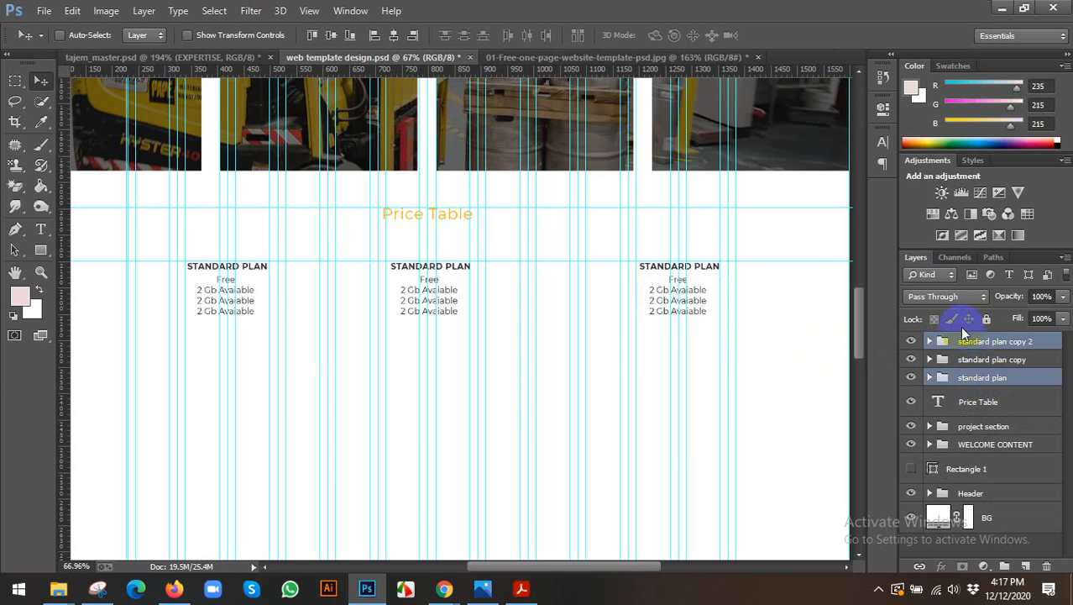
left_click(977, 358, "ctrl")
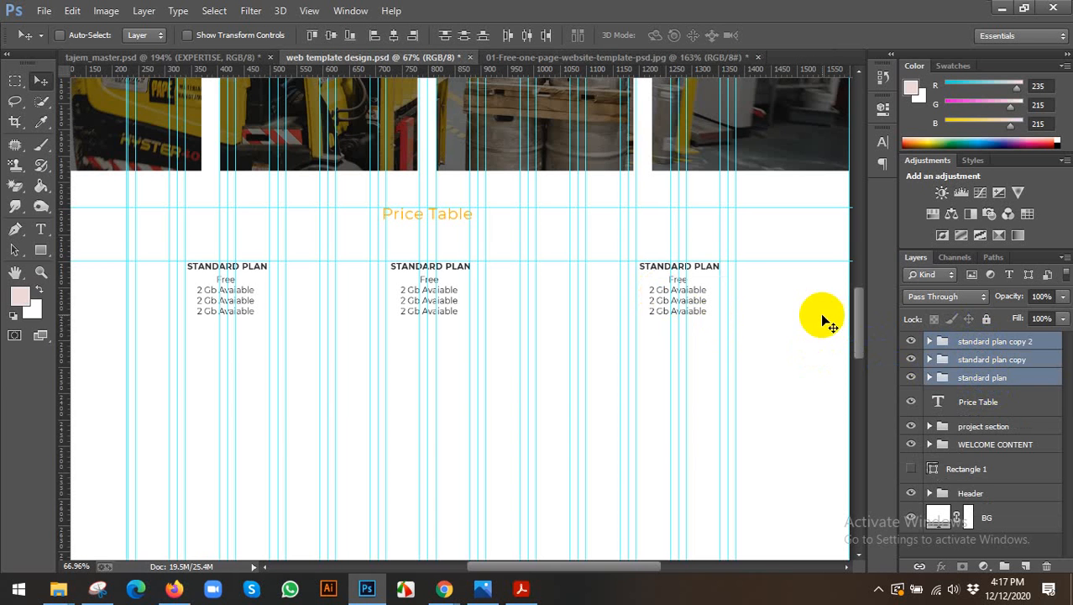
left_click(529, 35)
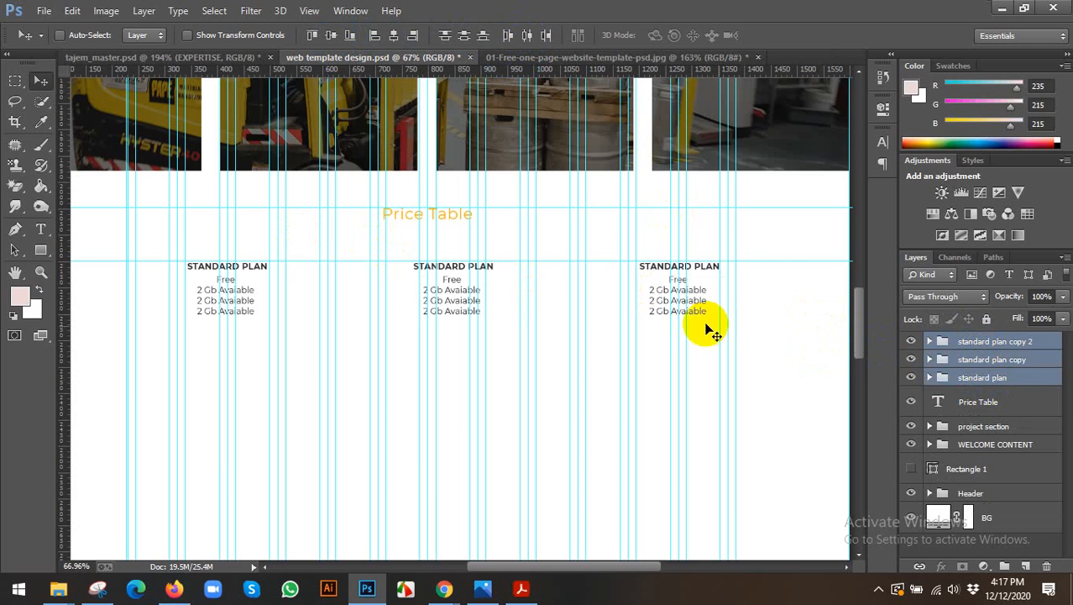
scroll(507, 264, "down", 2)
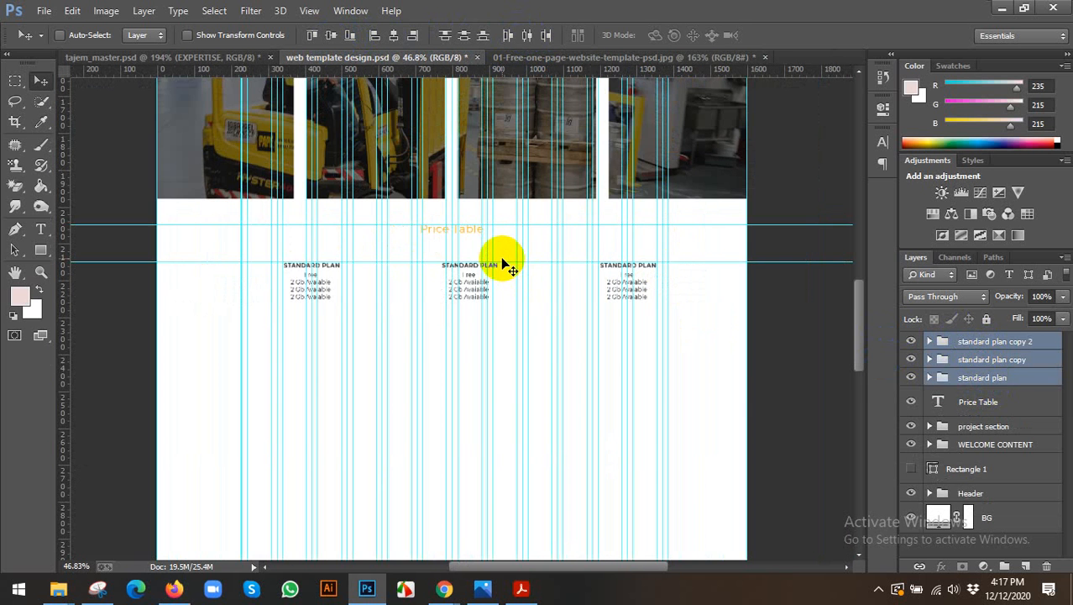
scroll(507, 264, "down", 3)
key("ctrl+s")
- Group the three plan groups together and centre the new group horizontally on the canvas
scroll(472, 323, "up", 2)
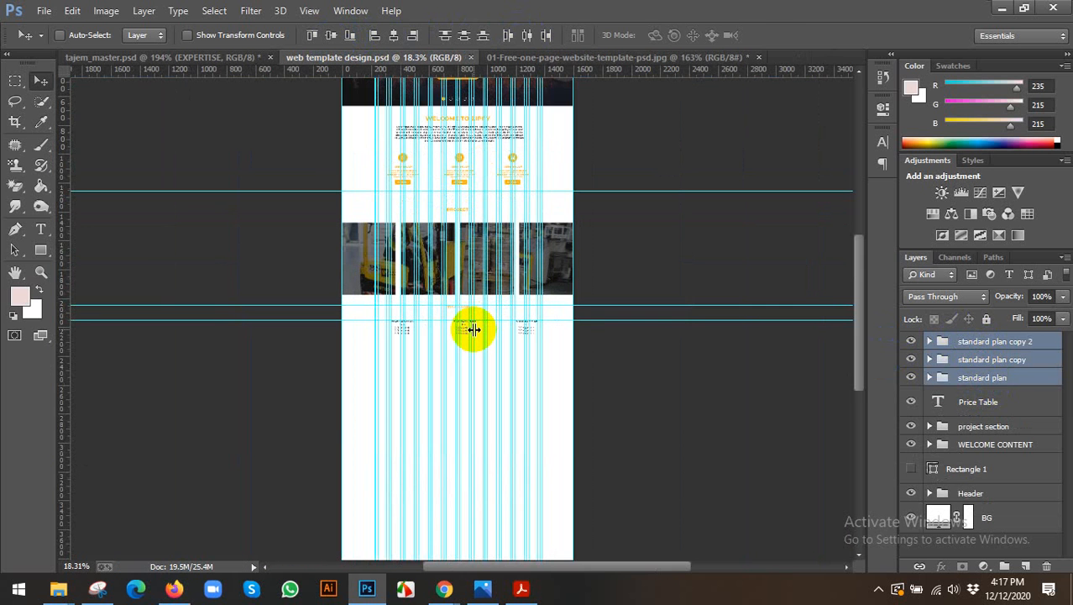
scroll(474, 329, "up", 2)
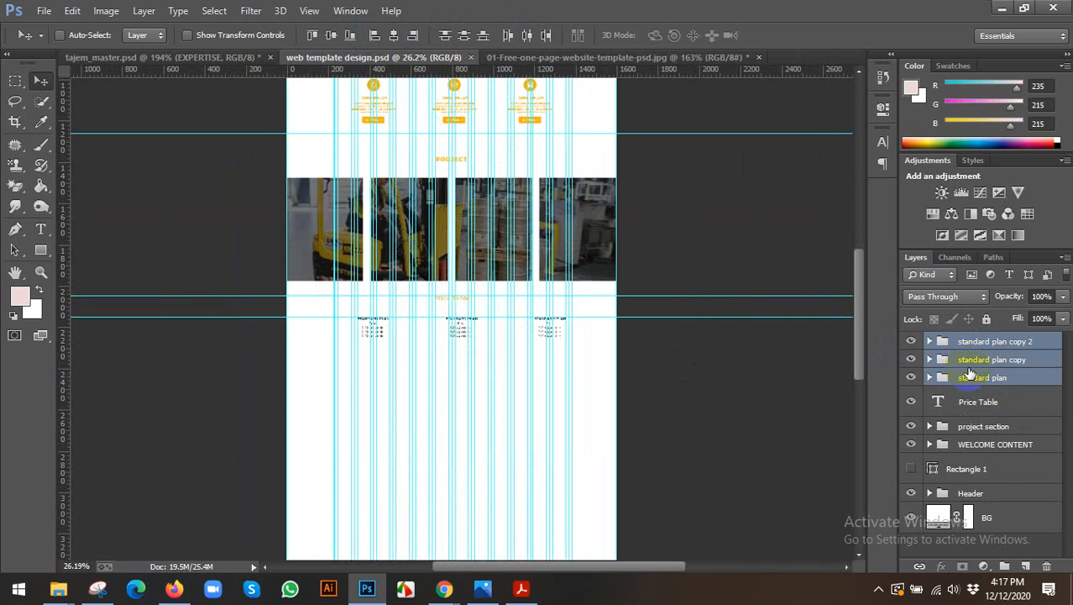
key("ctrl+g")
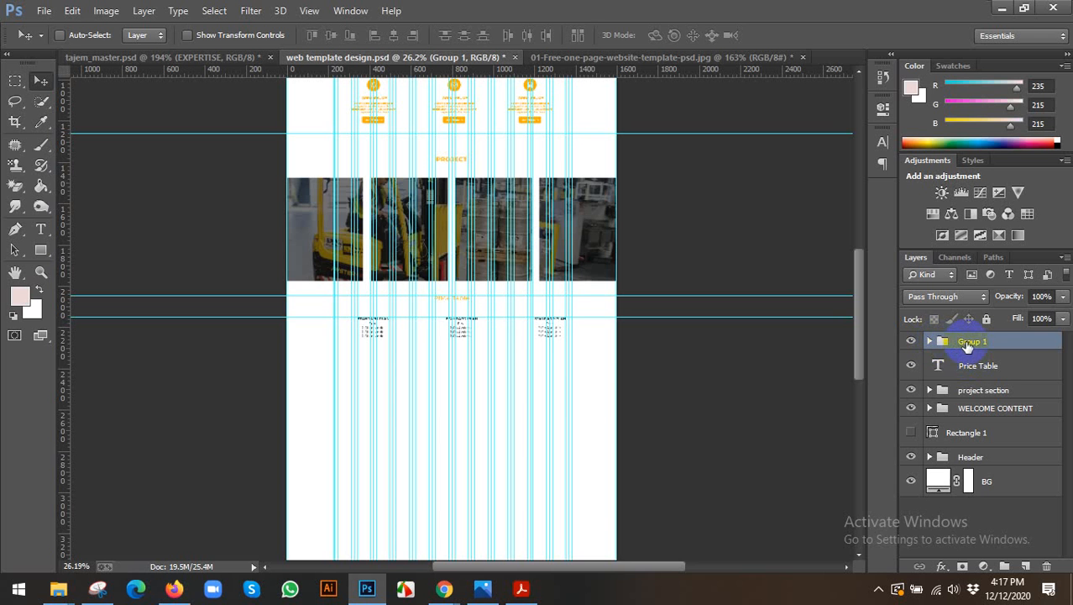
key("ctrl+a")
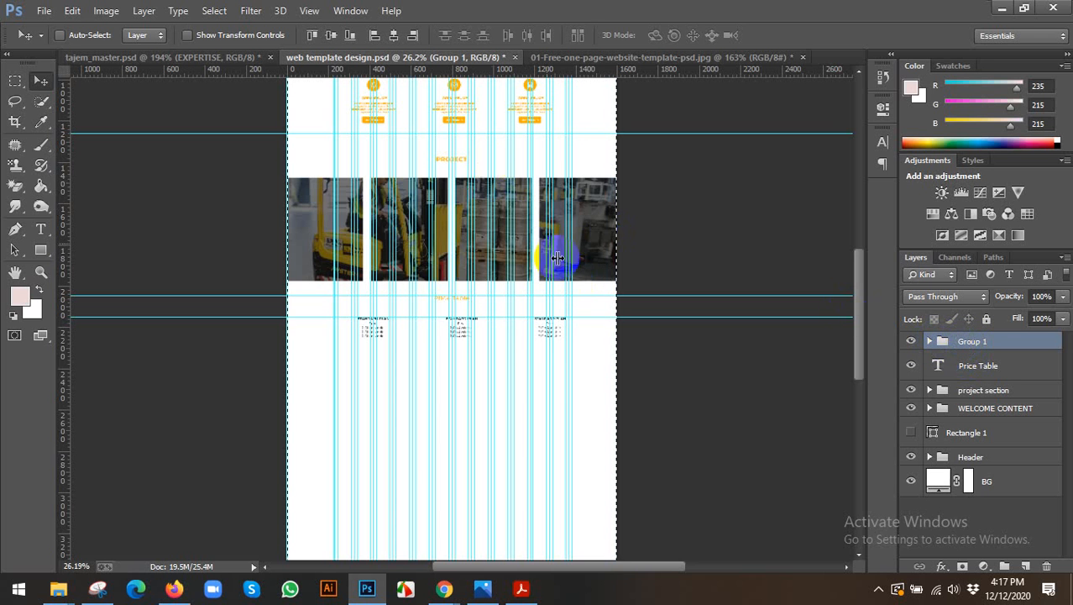
left_click(395, 35)
key("ctrl+d")
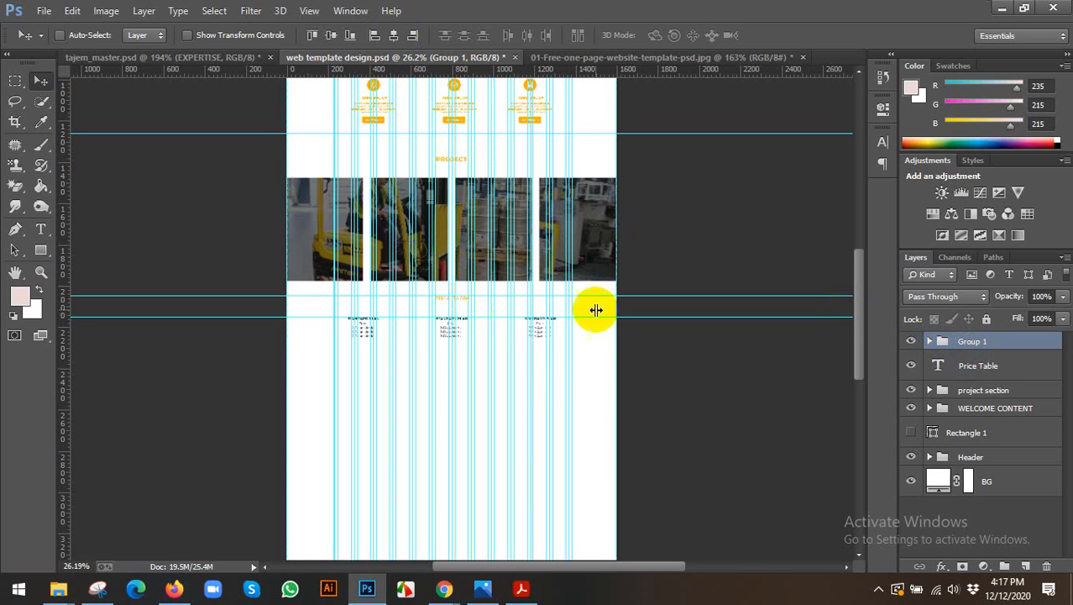
- Rename the group holding the three plan columns as "table price"
right_click(956, 341)
key("Escape")
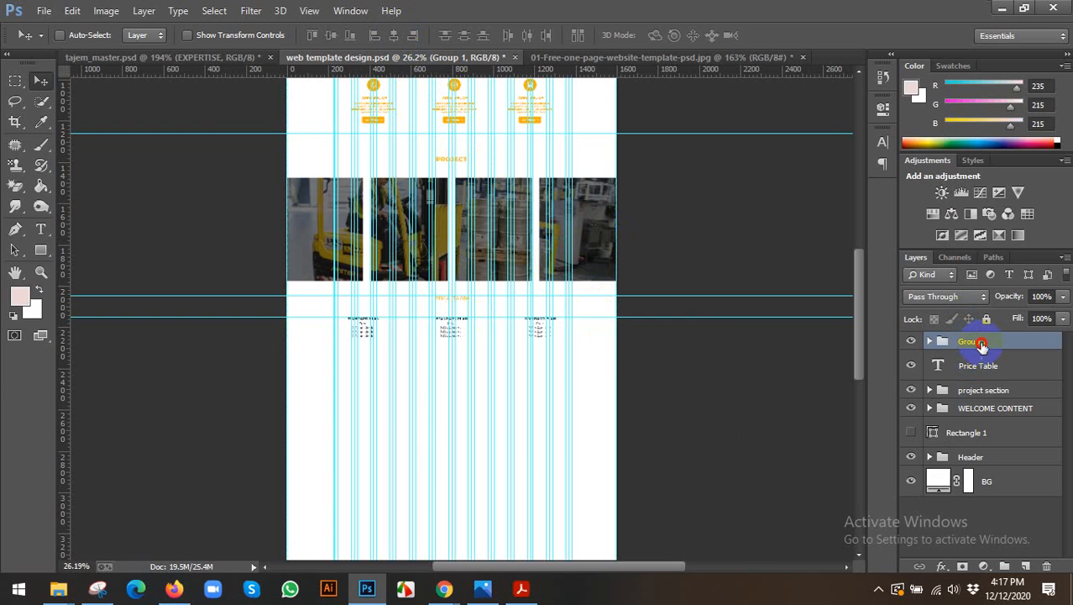
scroll(488, 326, "up", 2)
scroll(488, 326, "up", 2)
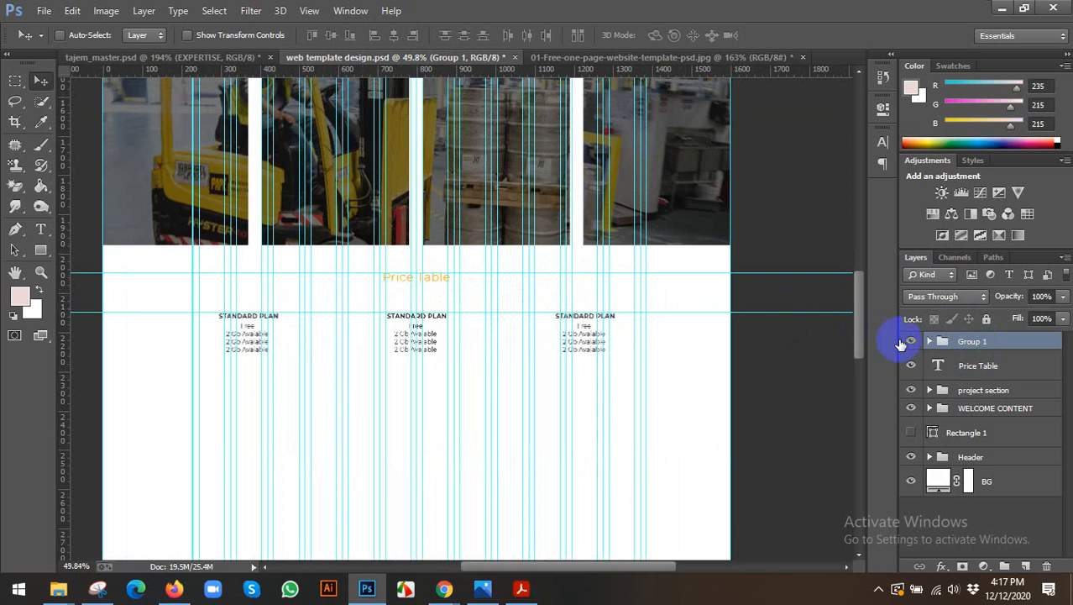
left_click(974, 342)
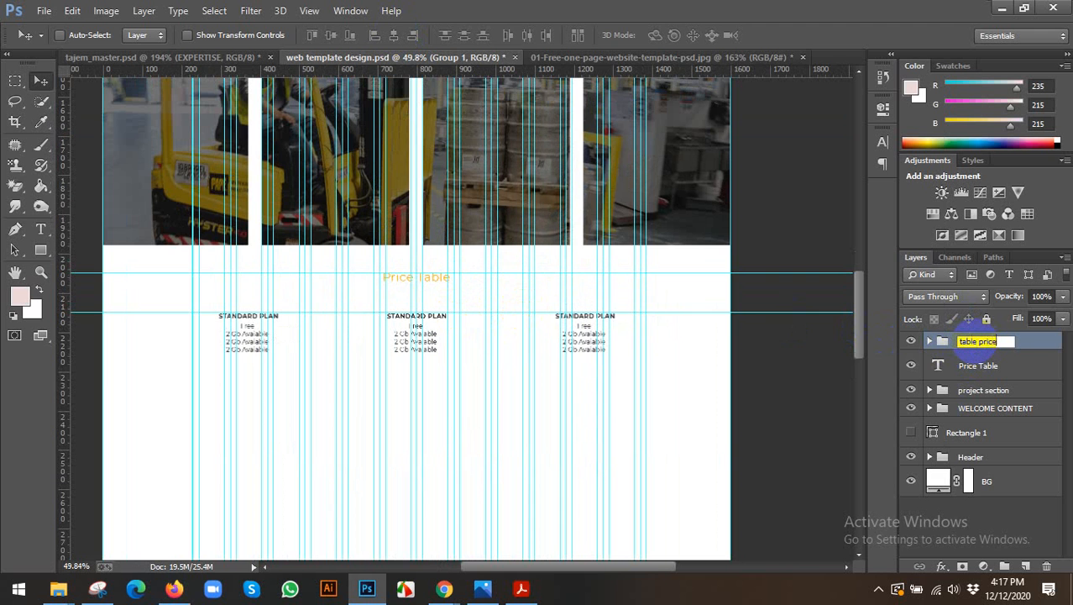
key("Return")
- Reposition the Price Table title slightly lower between the project images and the plan columns, with the guides hidden
left_click(446, 278)
scroll(436, 288, "up", 1)
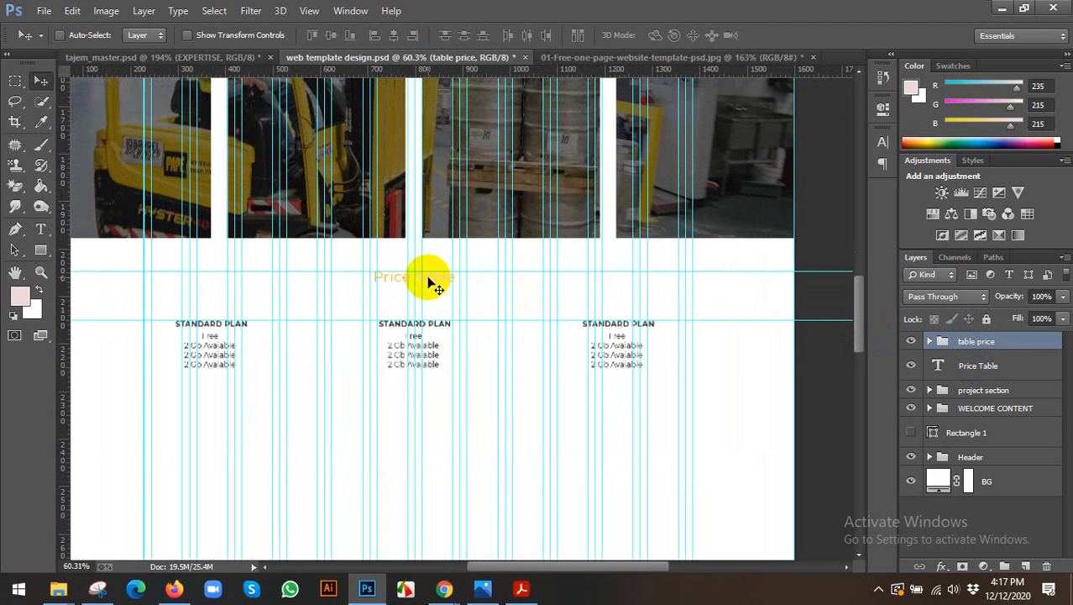
left_click(991, 365)
mouse_move(440, 284)
left_mouse_down()
mouse_move(435, 300)
mouse_move(440, 289)
left_mouse_up()
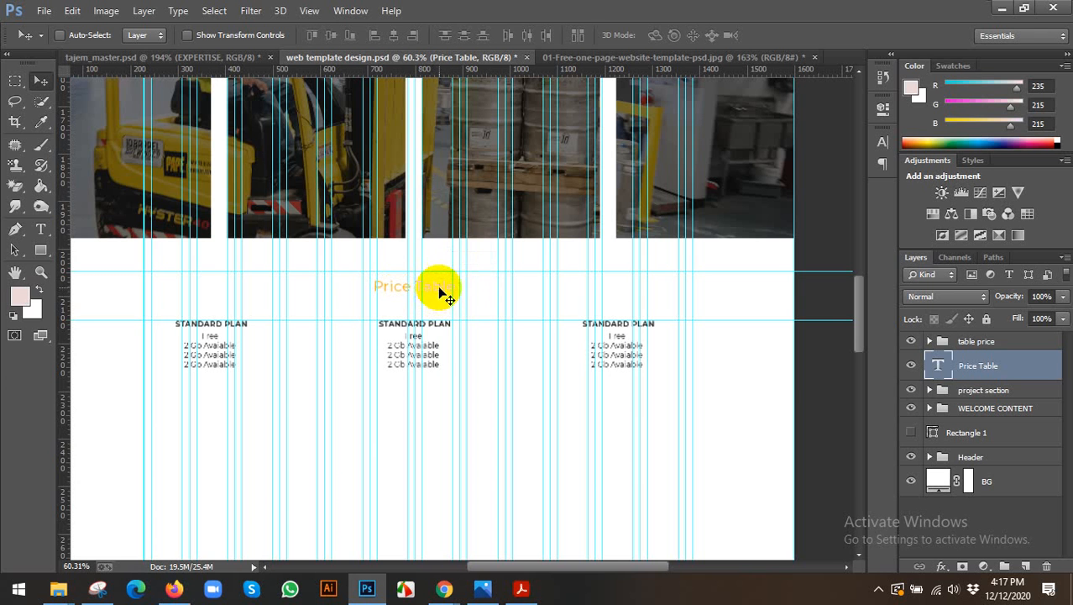
key("ctrl+semicolon")
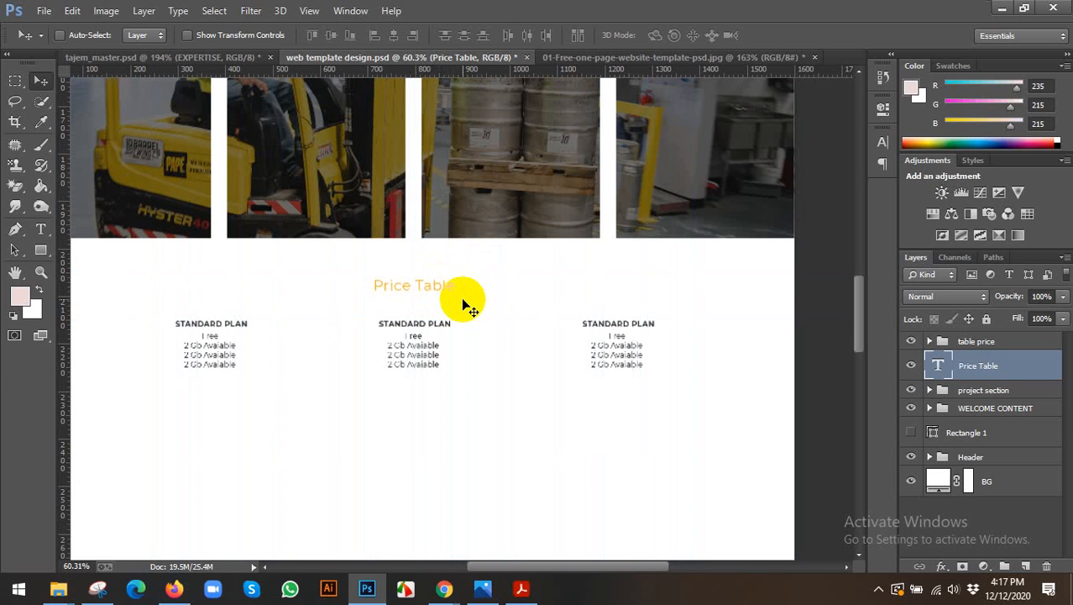
key("Up")
key("Up")
key("Up")
key("Up")
key("Up")
key("Up")
key("Up")
key("Up")
key("Up")
key("Up")
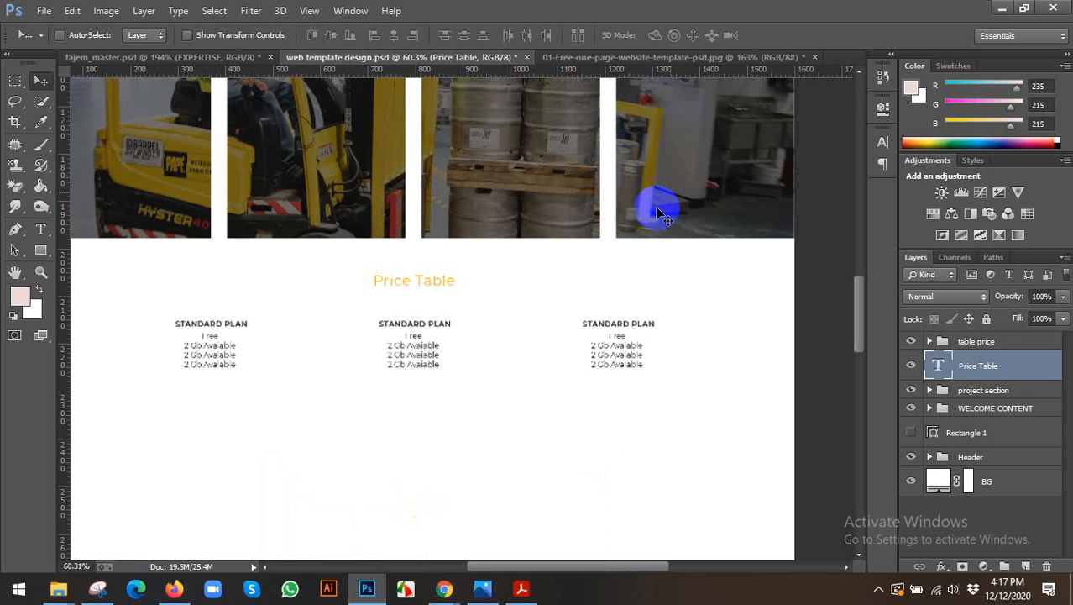
- Examine the sections of the 01-Free-one-page-website-template reference from the pricing table down to the contact form and footer
left_click(710, 56)
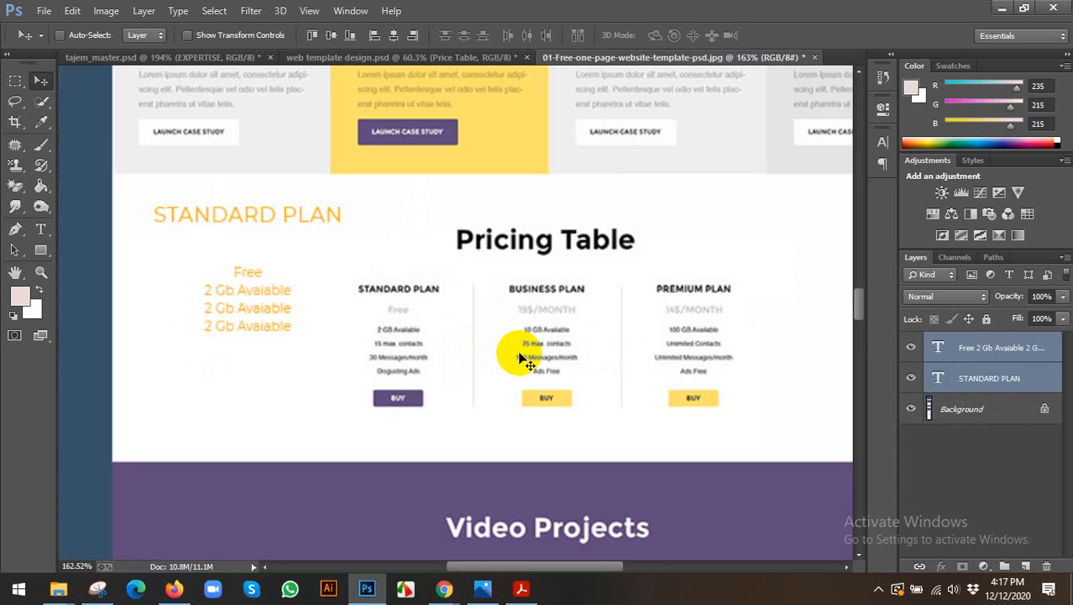
scroll(508, 374, "down", 1)
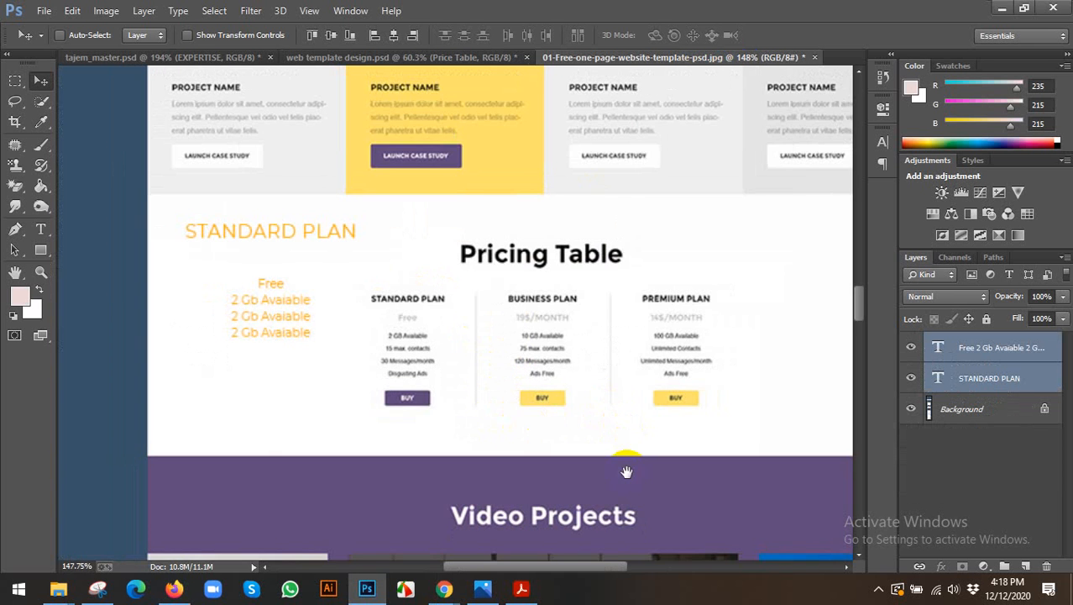
left_click_drag(621, 449, 557, 286)
scroll(557, 287, "down", 4)
left_click_drag(561, 384, 553, 280)
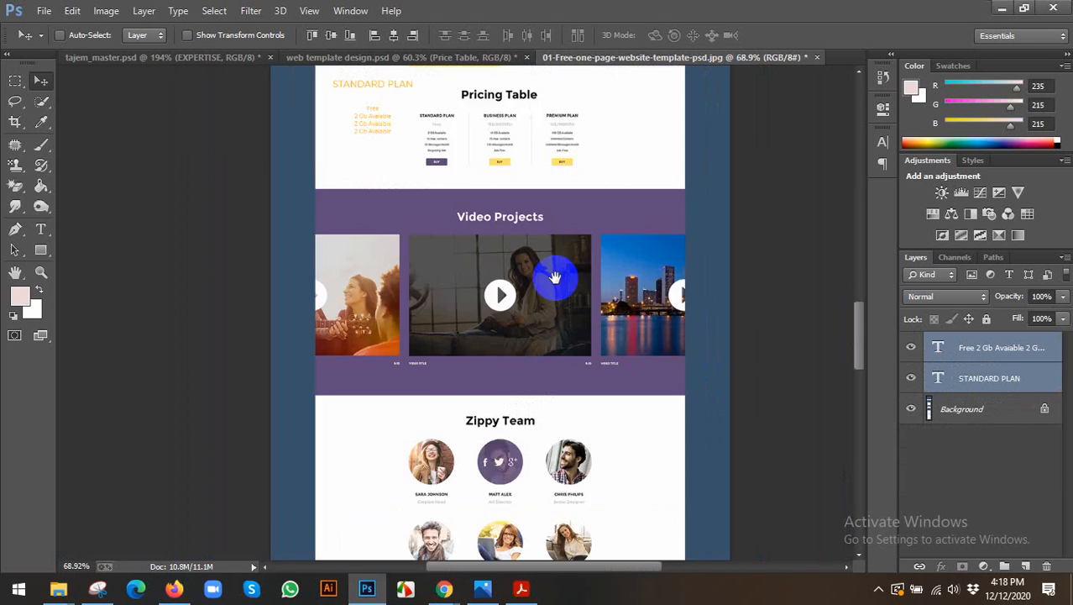
scroll(550, 279, "down", 3)
scroll(474, 168, "up", 2)
scroll(511, 294, "down", 4)
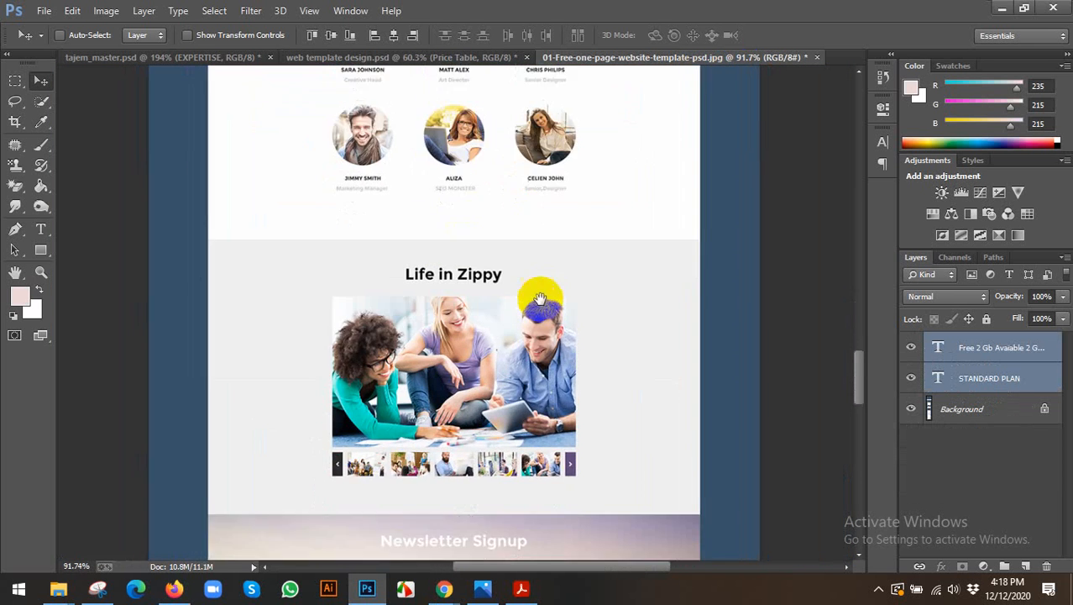
scroll(521, 244, "down", 6)
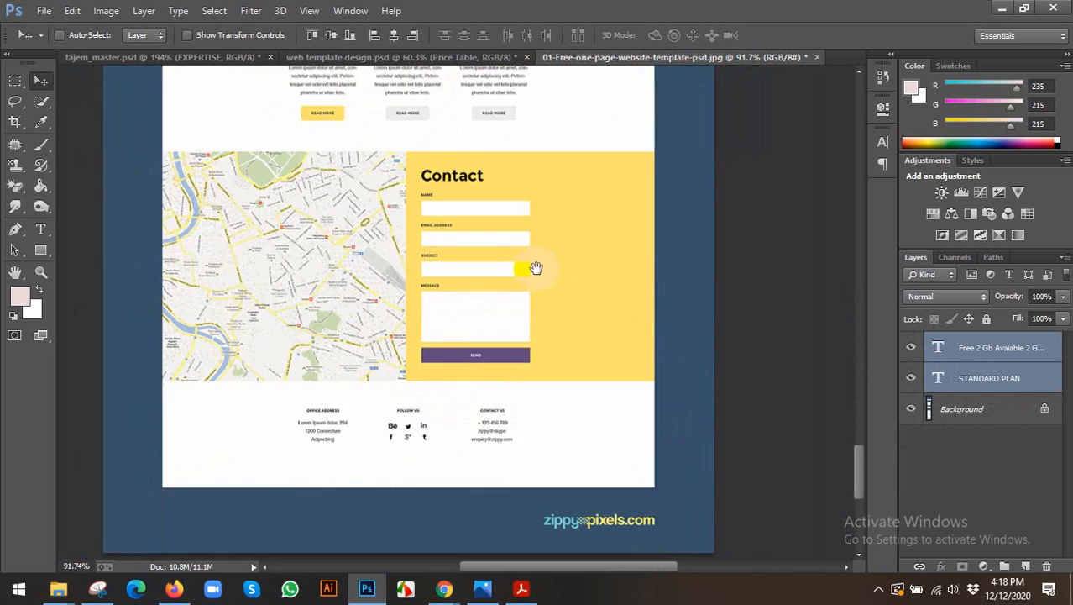
scroll(533, 302, "down", 5)
left_click_drag(553, 228, 553, 352)
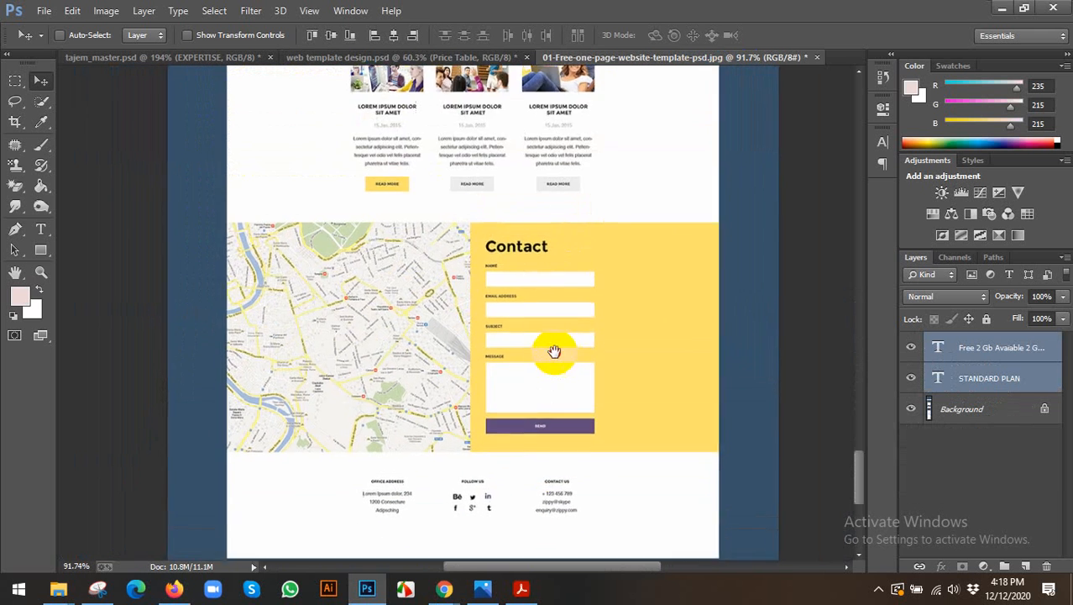
scroll(525, 354, "down", 5)
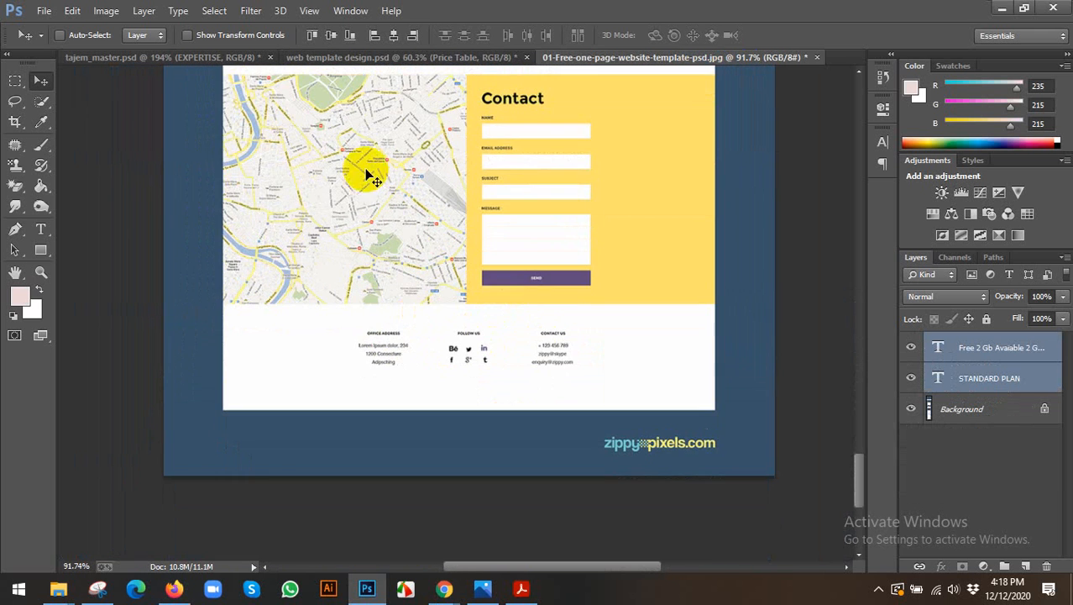
- Switch to tajem_master.psd and auto-select the background overlay layer of its footer
left_click(181, 60)
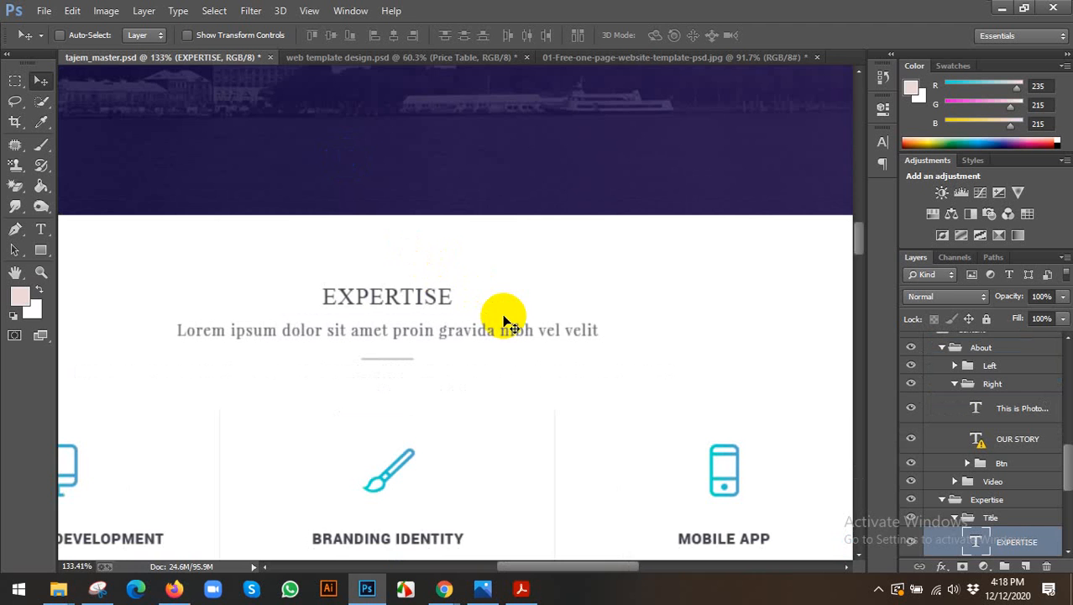
scroll(508, 322, "down", 5)
scroll(486, 391, "up", 5)
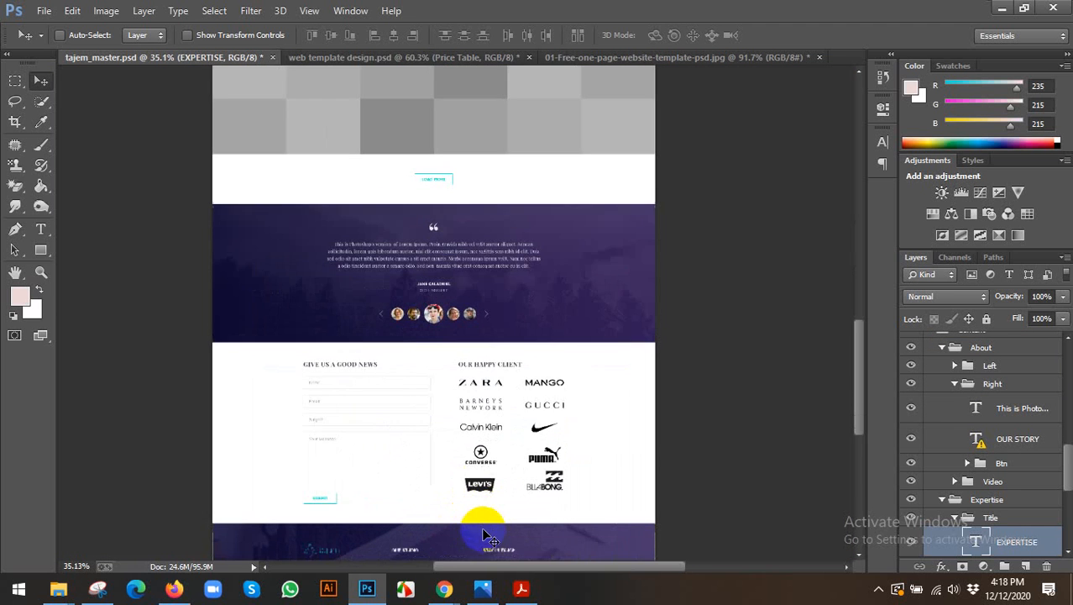
left_click_drag(483, 522, 521, 284)
scroll(939, 407, "up", 5)
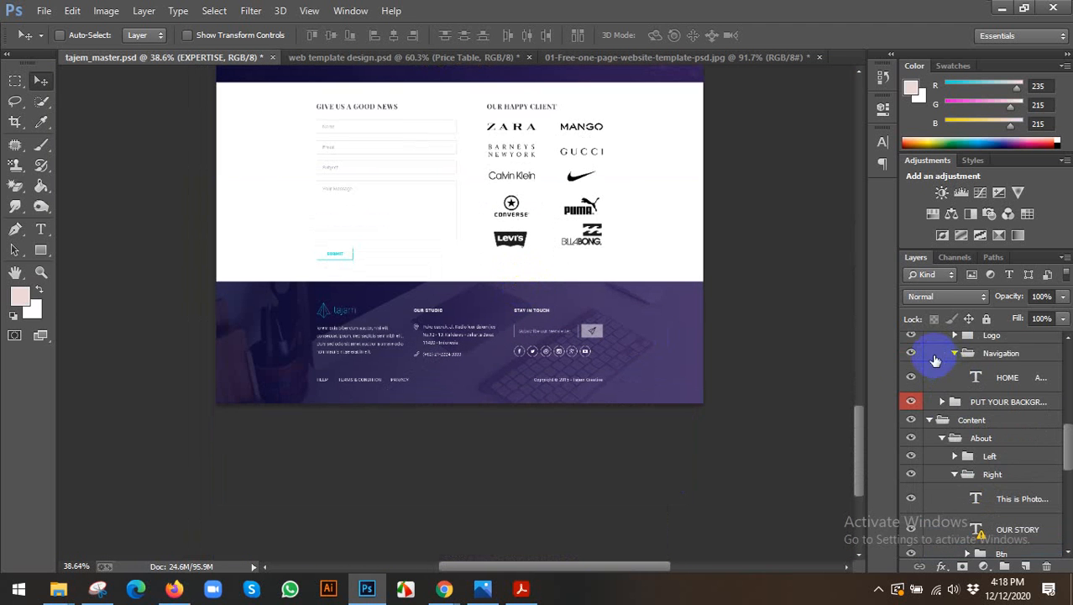
left_click(60, 34)
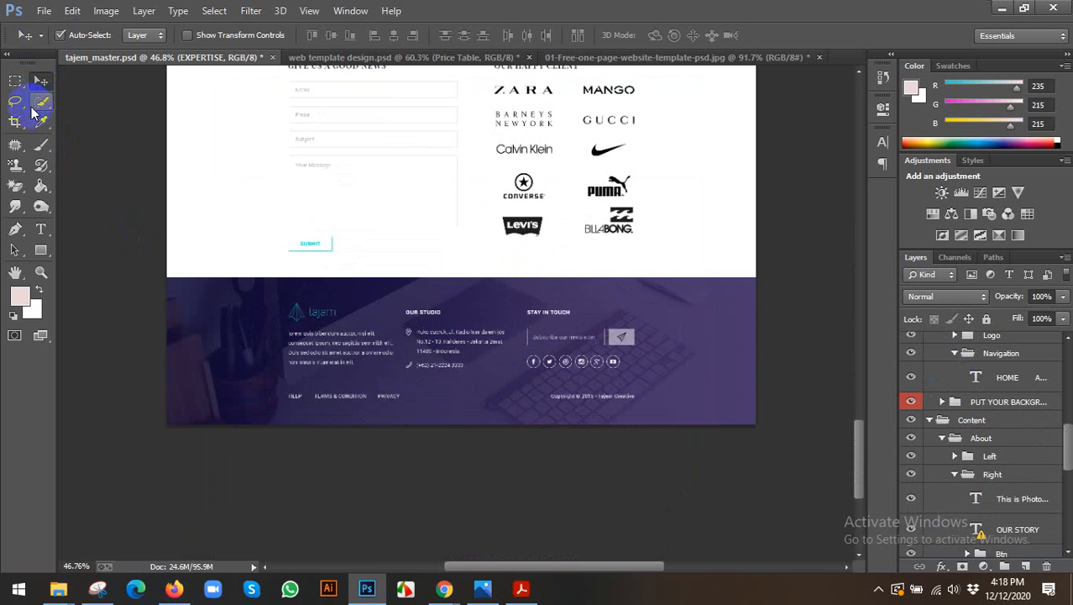
left_click(201, 323)
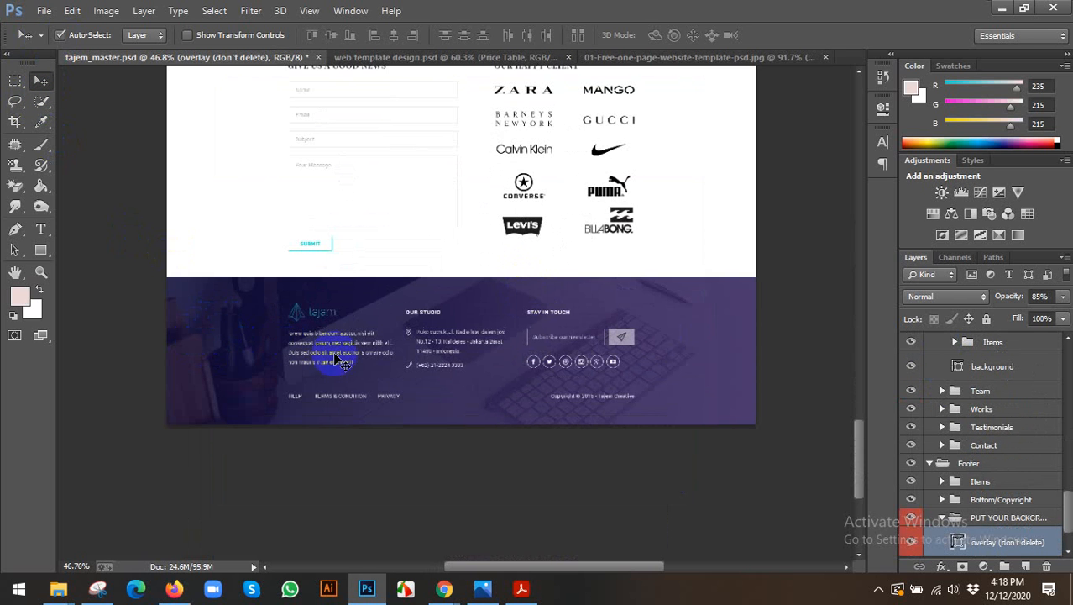
- Measure the footer's height with a rectangular marquee from its upper-left corner to the page's lower edge
scroll(123, 313, "up", 1)
scroll(122, 312, "up", 1)
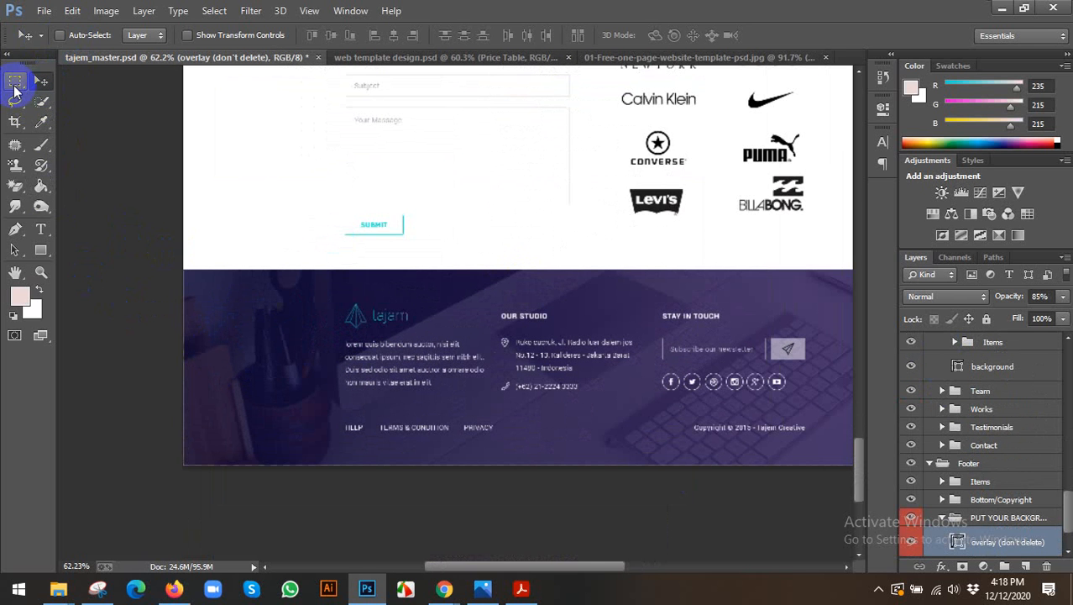
left_click(15, 81)
scroll(147, 348, "up", 1)
scroll(187, 259, "up", 2)
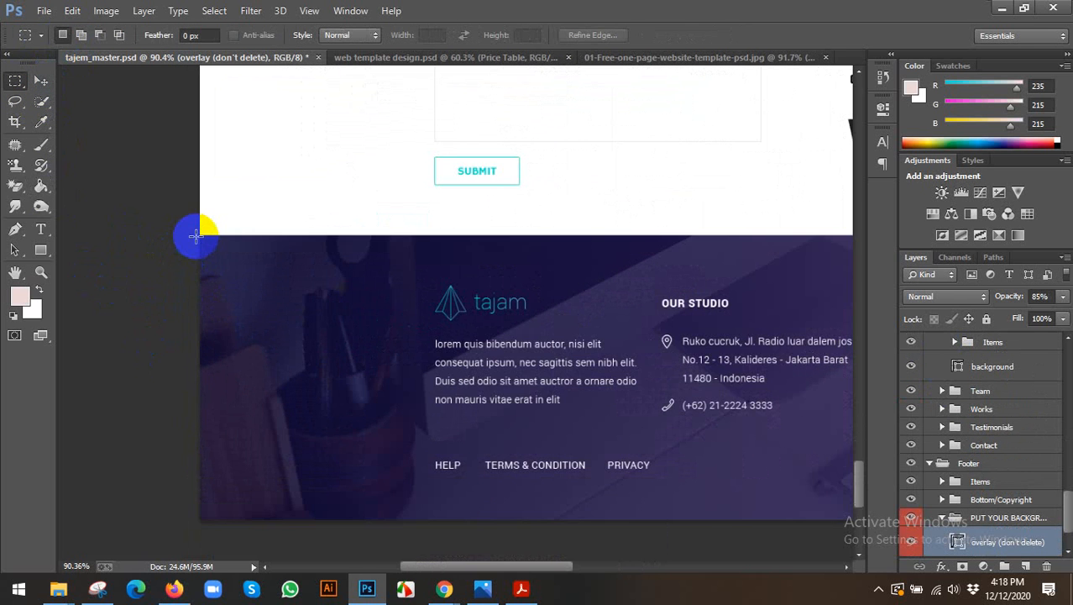
left_click_drag(200, 234, 381, 546)
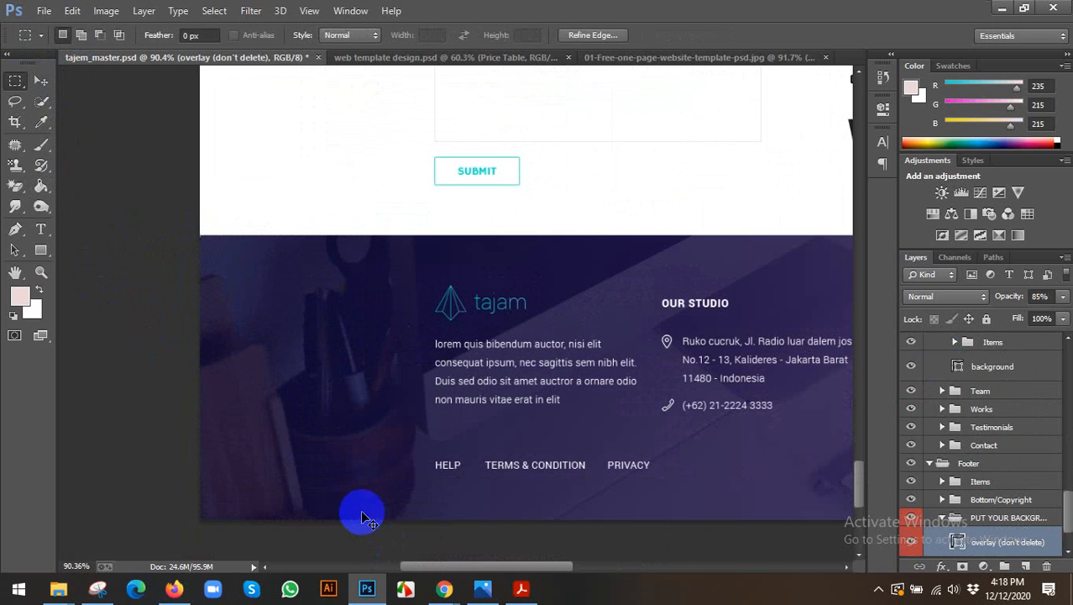
key("v")
- Examine the footer's contact and social icons and look at the Font Awesome cheatsheet PDF in Acrobat Reader
scroll(340, 437, "down", 3)
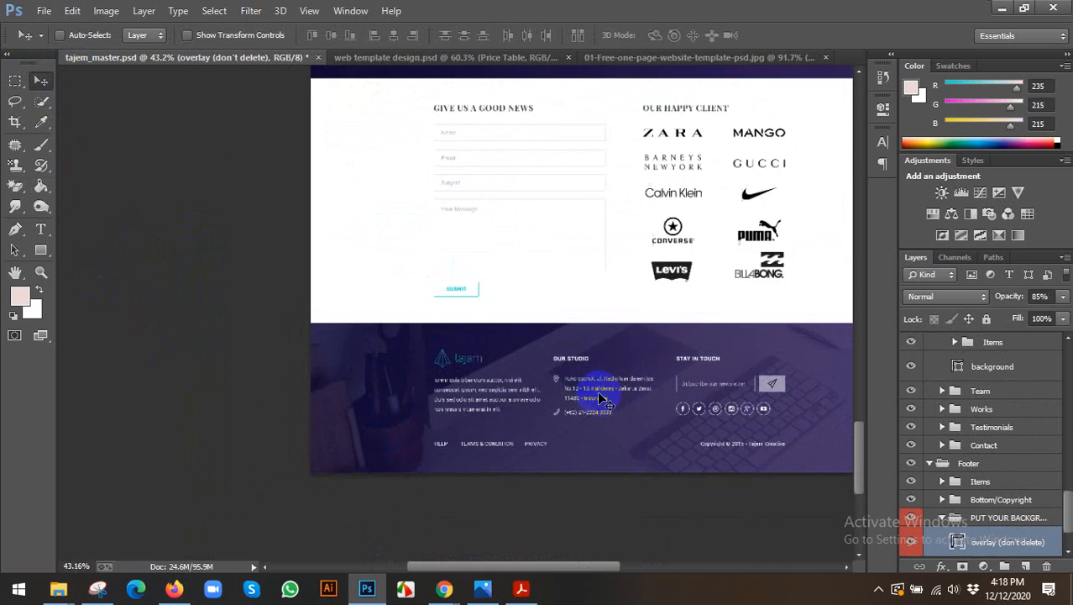
scroll(602, 399, "up", 4)
left_click_drag(635, 412, 437, 328)
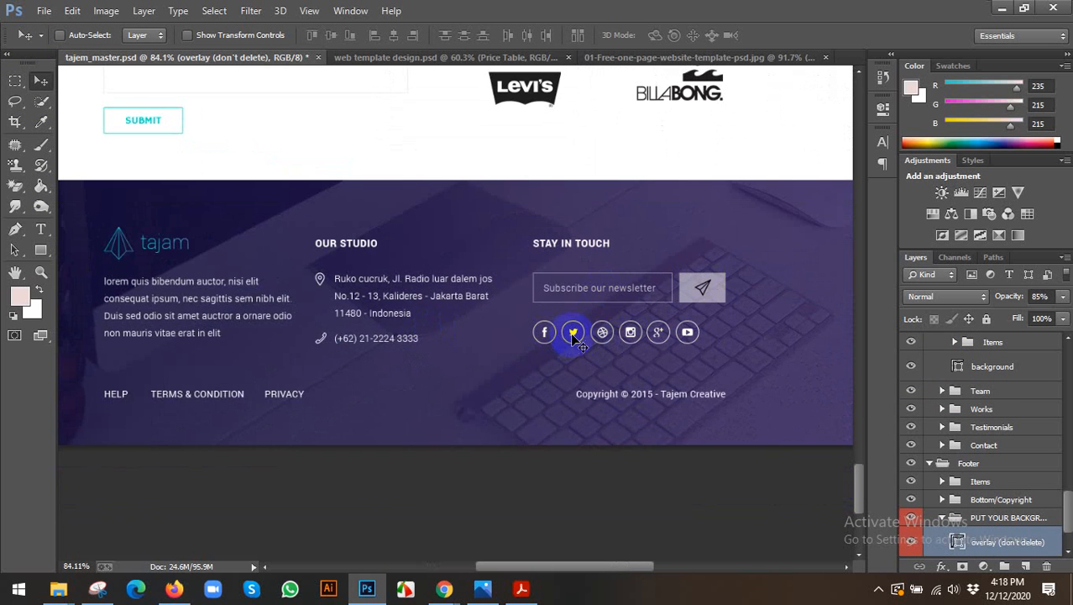
left_click(521, 588)
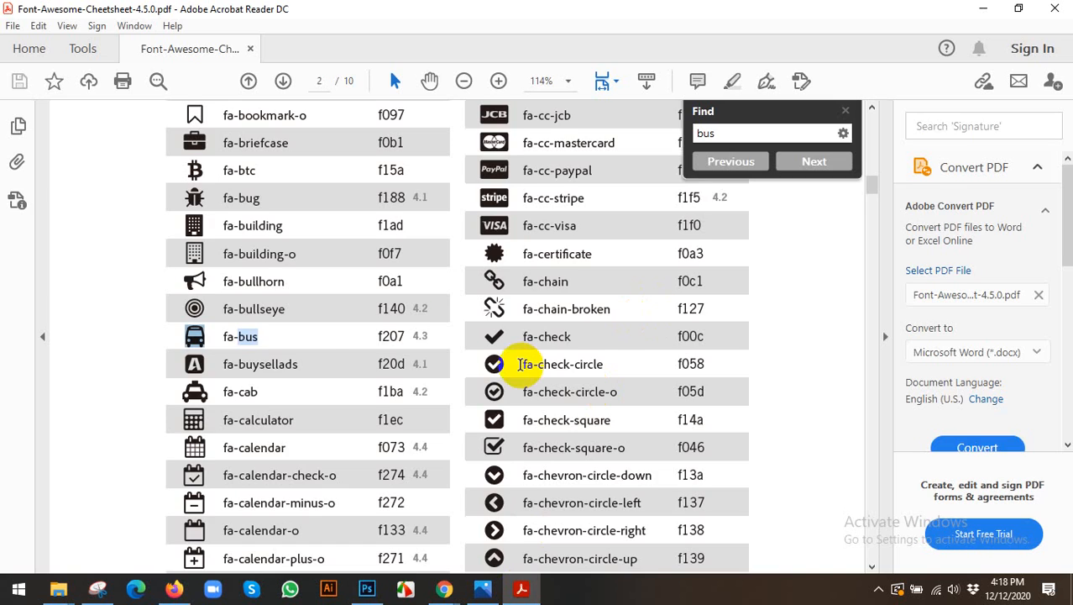
scroll(515, 360, "down", 1)
scroll(819, 195, "up", 1)
left_click(983, 9)
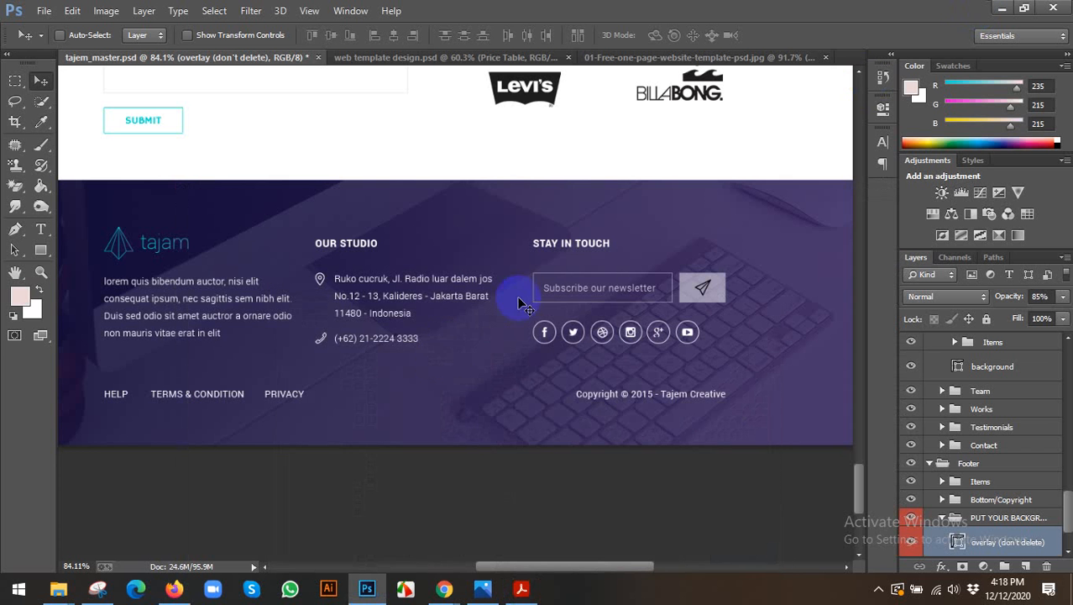
- Auto-select the Facebook icon in the tajem footer and inspect the layers of its group
left_click(60, 34)
left_click(41, 230)
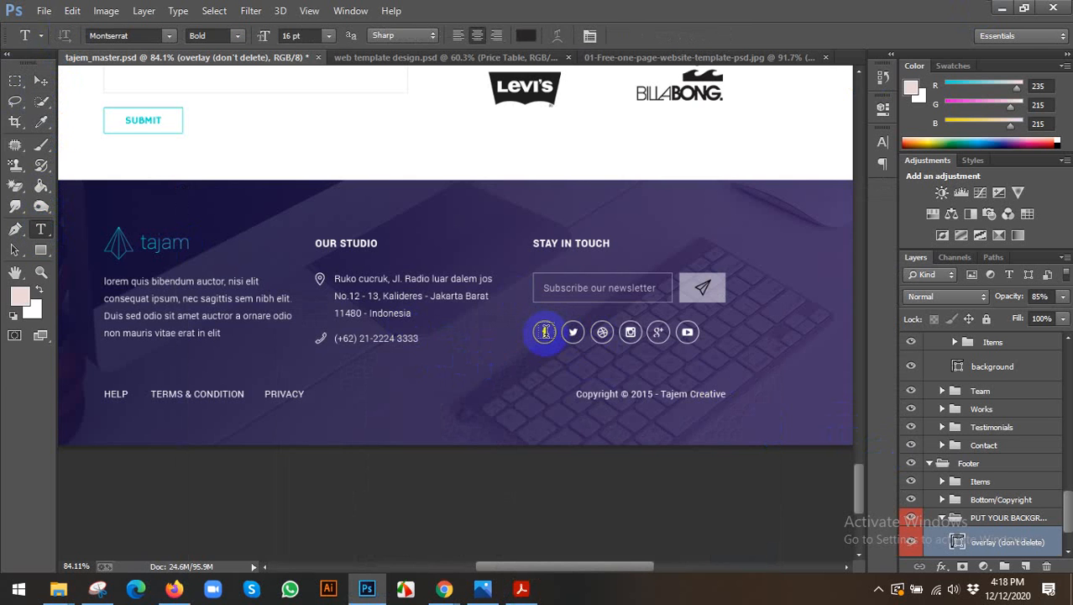
left_click(41, 81)
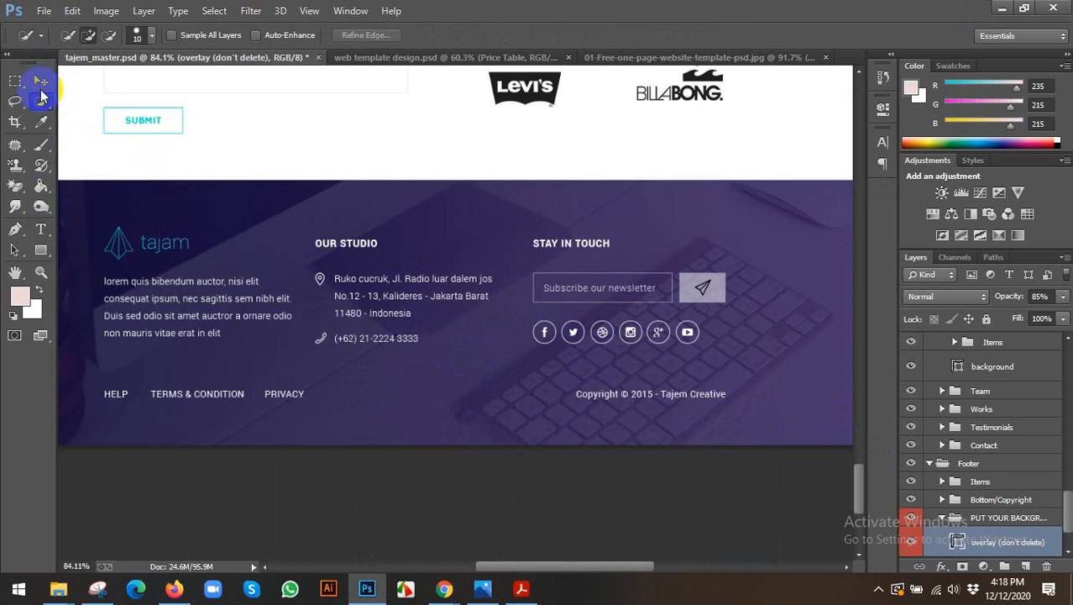
left_click(544, 333)
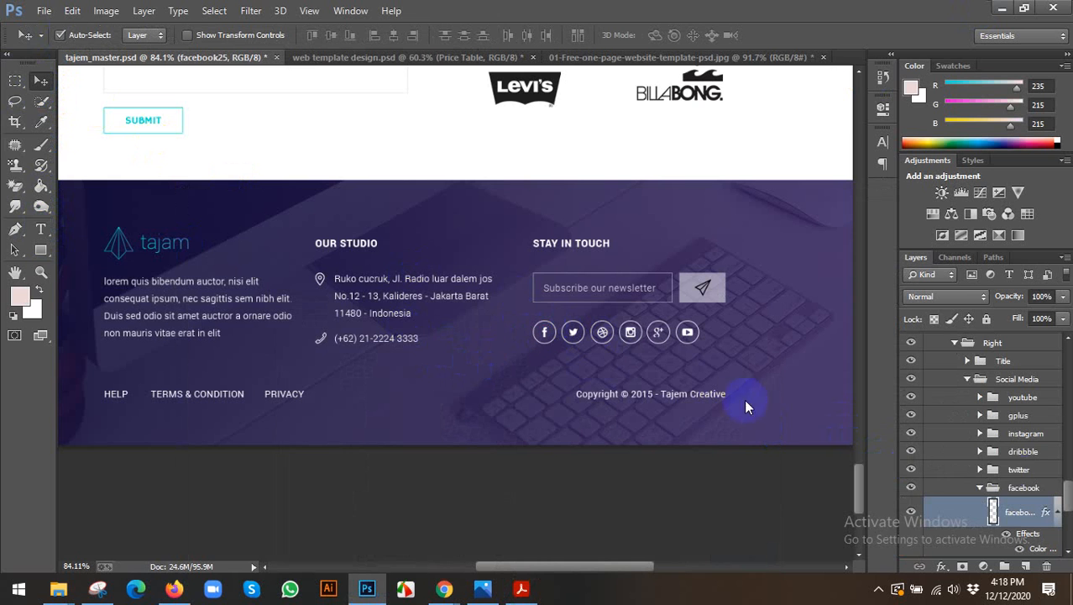
scroll(993, 521, "down", 4)
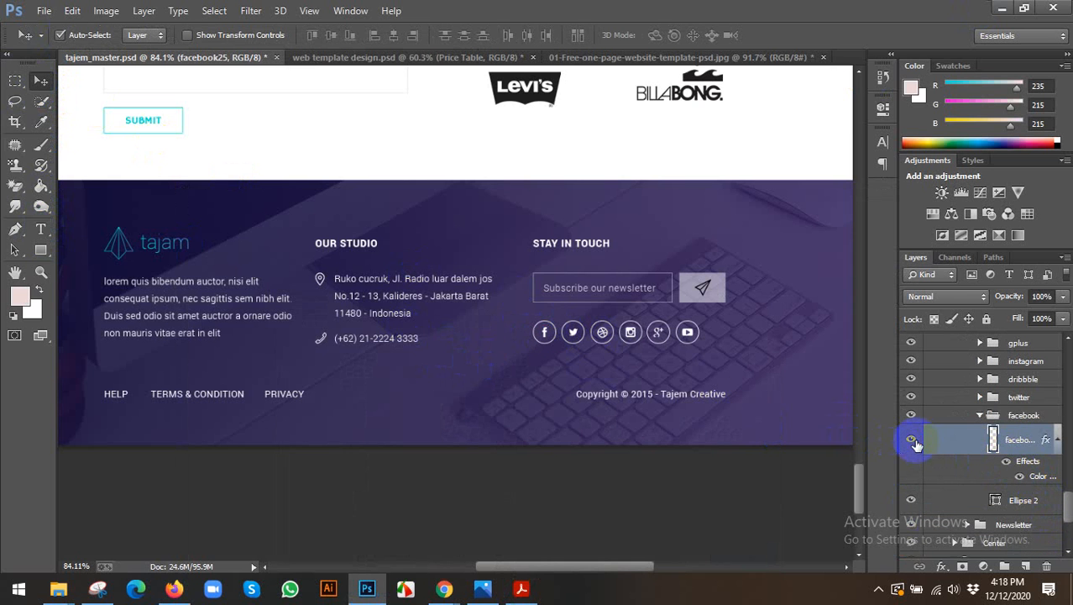
- Check the visibility of the Facebook icon layer and collapse the Footer group in the layer list
left_click(912, 440)
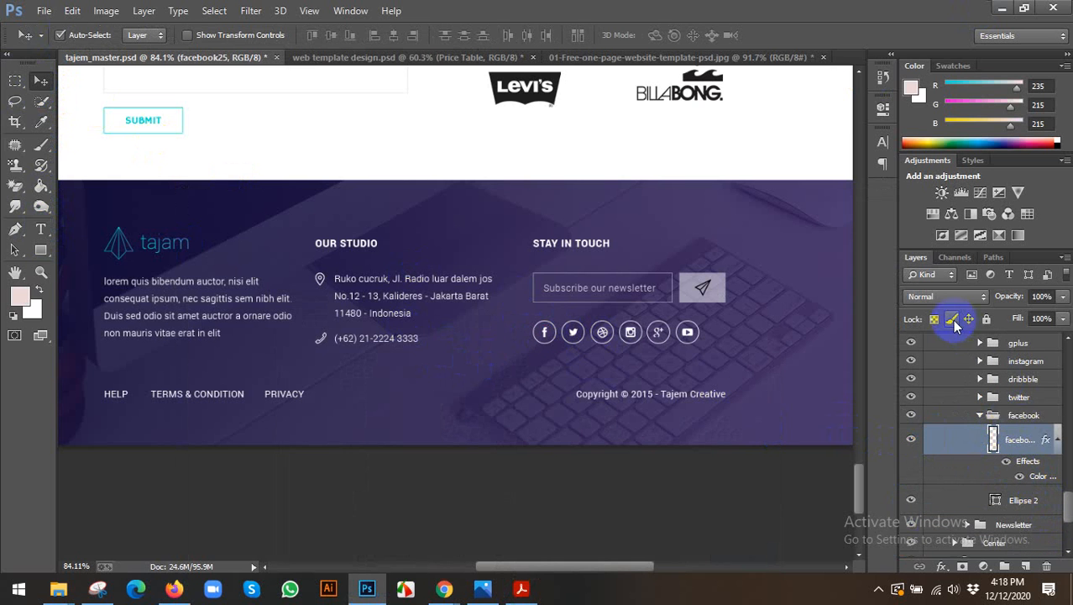
scroll(1037, 427, "up", 8)
left_click(929, 380)
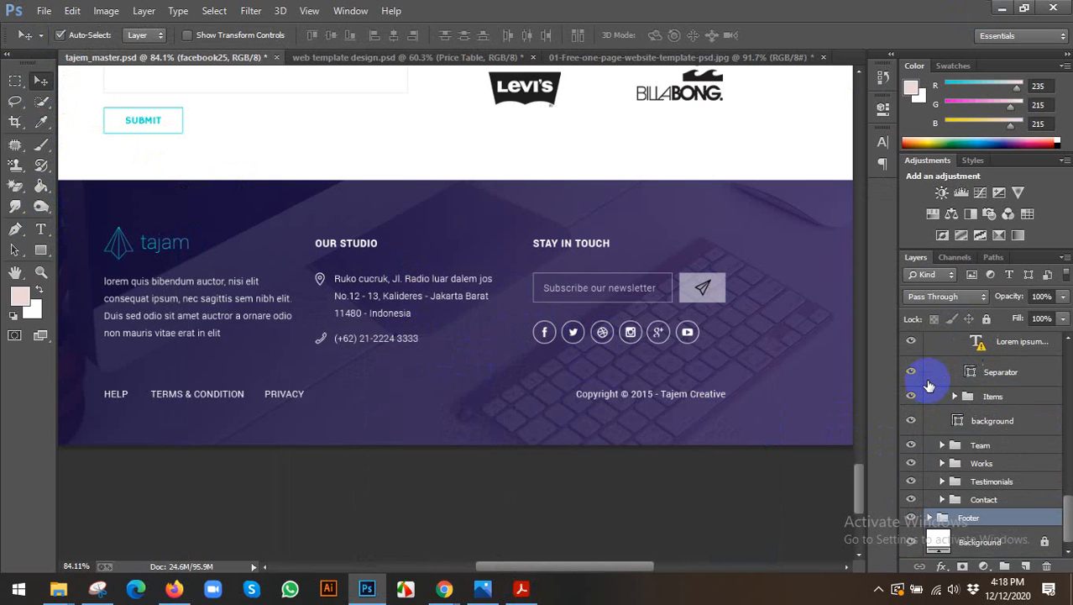
scroll(917, 354, "up", 5)
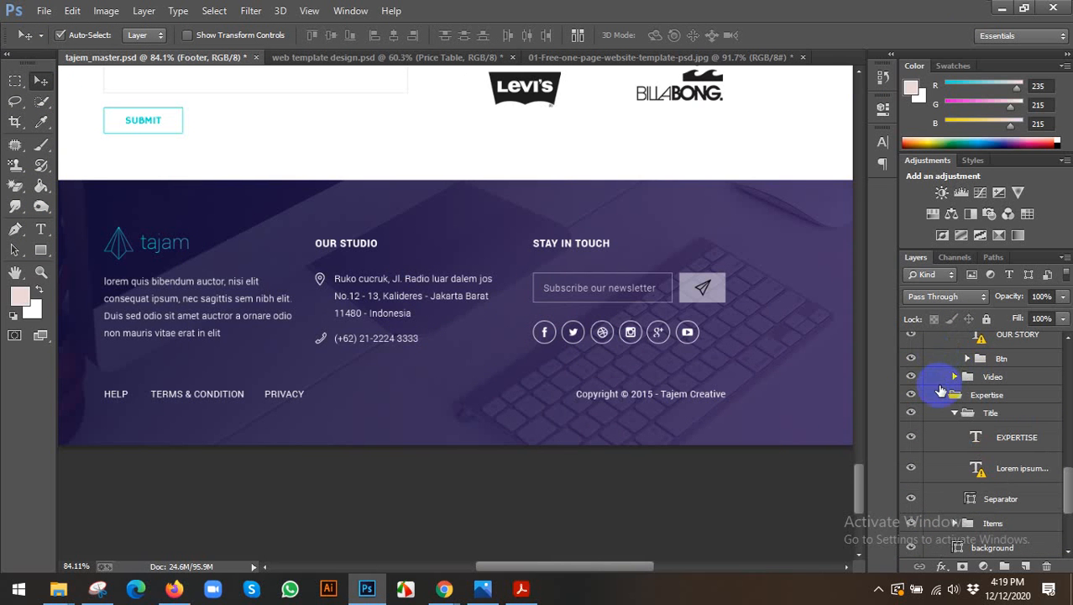
scroll(496, 428, "up", 1)
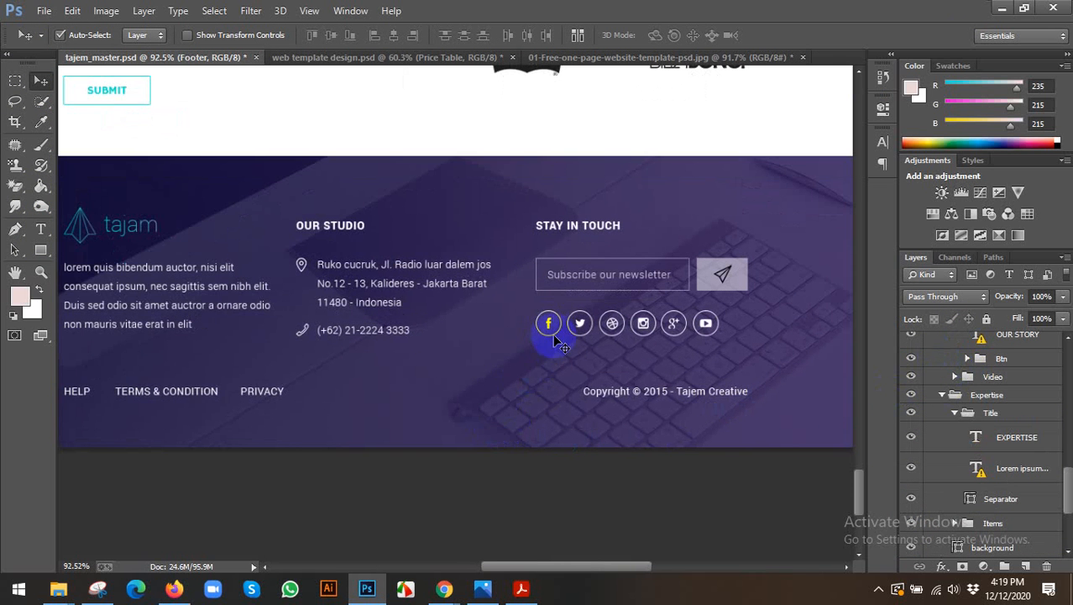
scroll(591, 328, "down", 1)
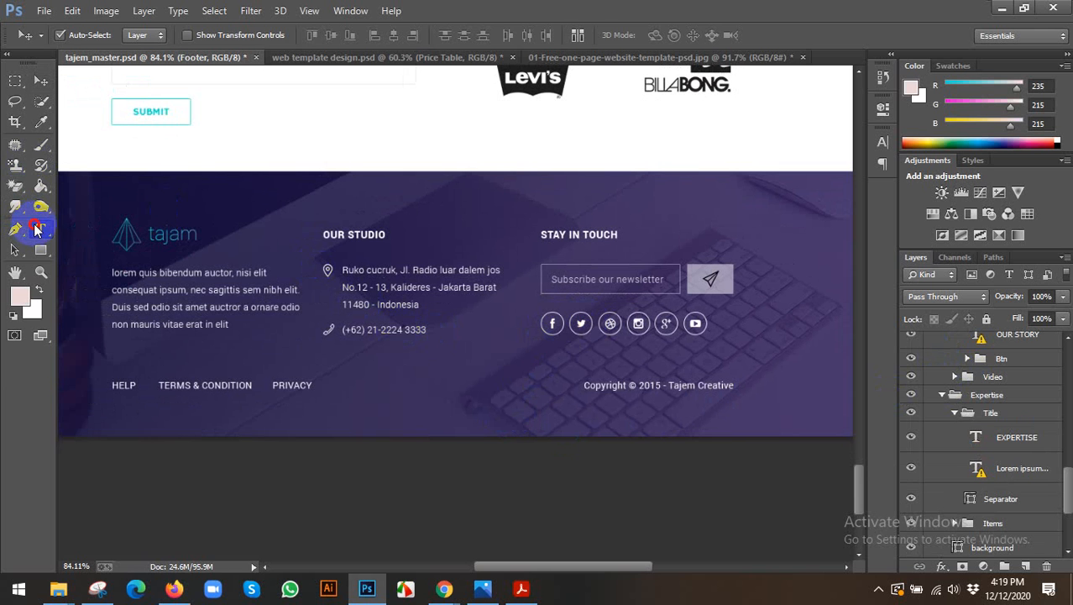
- Inspect the font settings of the address text under OUR STUDIO with the Type tool, accepting the layout change
left_click(37, 229)
left_click(357, 271)
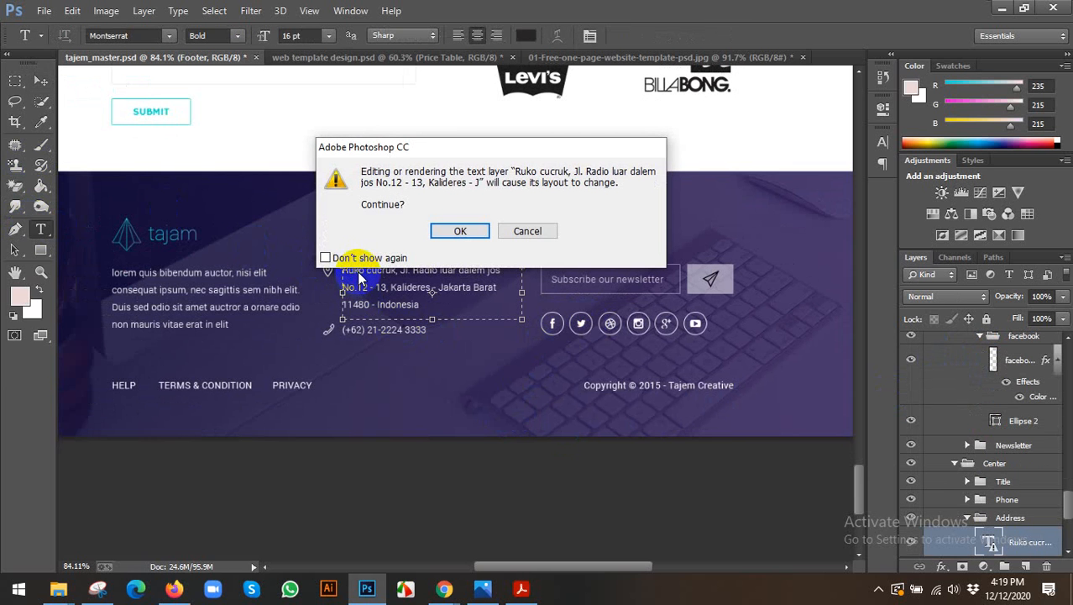
left_click(460, 231)
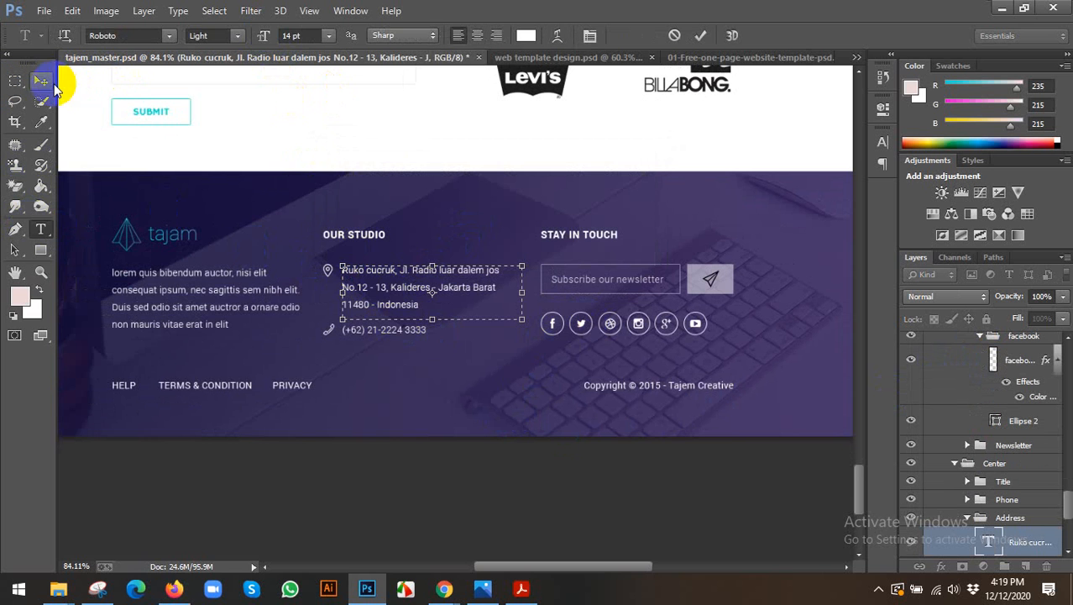
left_click(41, 81)
- Inspect the font settings of the testimonial paragraph with the Type tool, accepting the font substitution
scroll(444, 227, "down", 3)
scroll(467, 335, "up", 8)
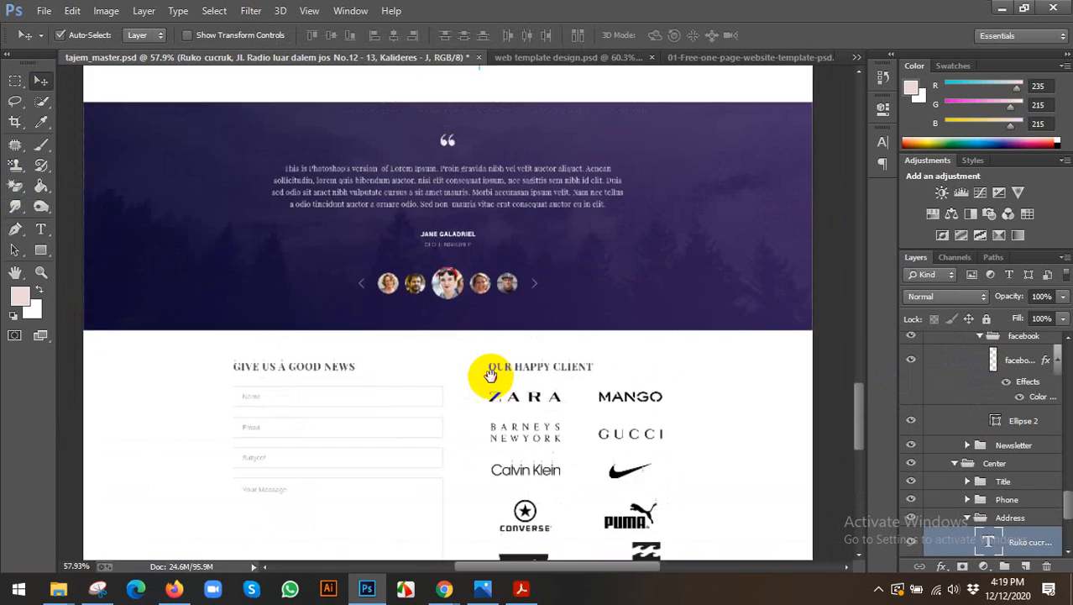
scroll(491, 375, "up", 2)
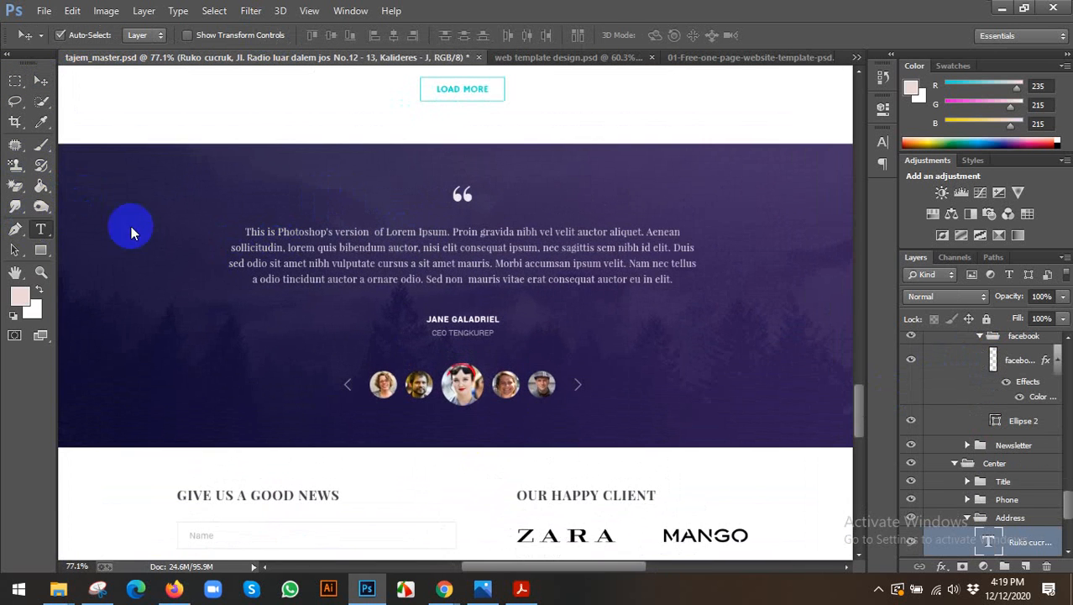
key("t")
left_click(270, 236)
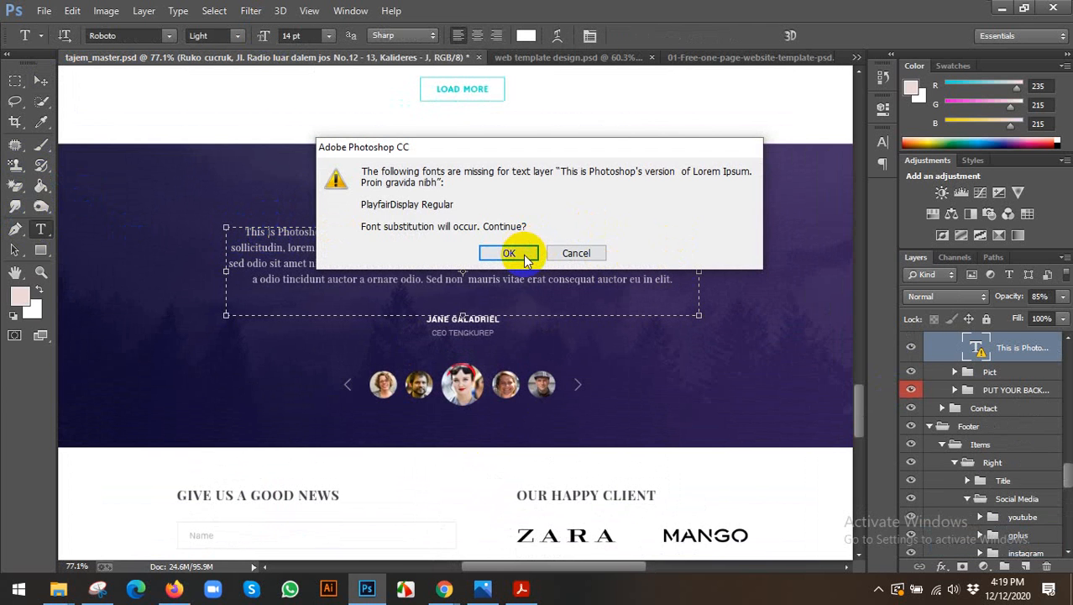
left_click(524, 256)
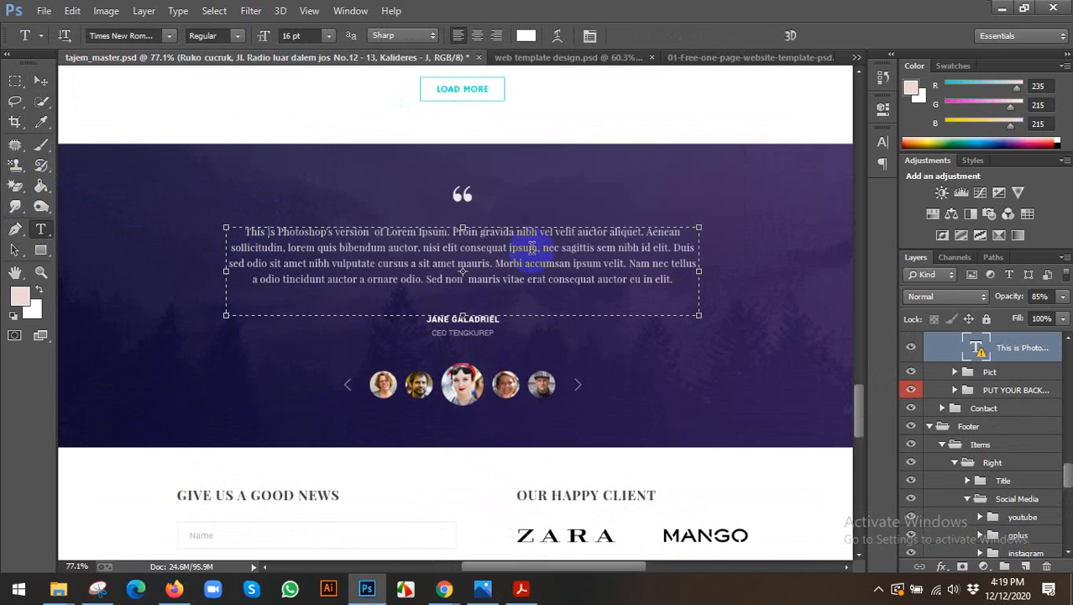
left_click(37, 81)
- Review the tajem template's sections from the client logos up through Expertise to the hero header
key("ctrl+minus")
key("ctrl+minus")
key("ctrl+minus")
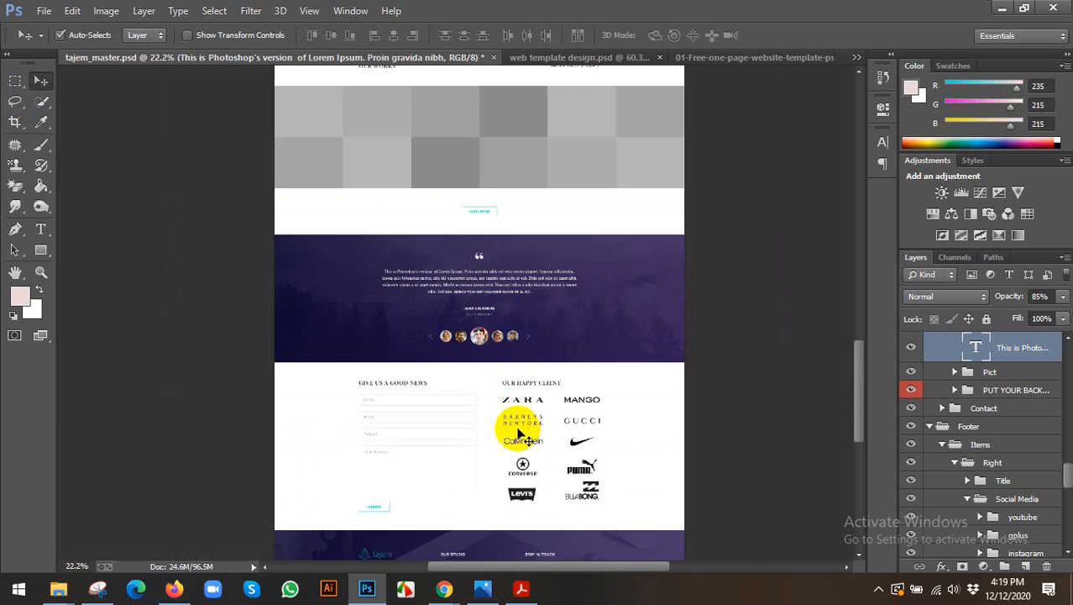
scroll(523, 490, "up", 5)
left_click_drag(556, 493, 565, 325)
left_click_drag(597, 251, 591, 546)
left_click_drag(590, 220, 604, 416)
left_click_drag(565, 273, 629, 177)
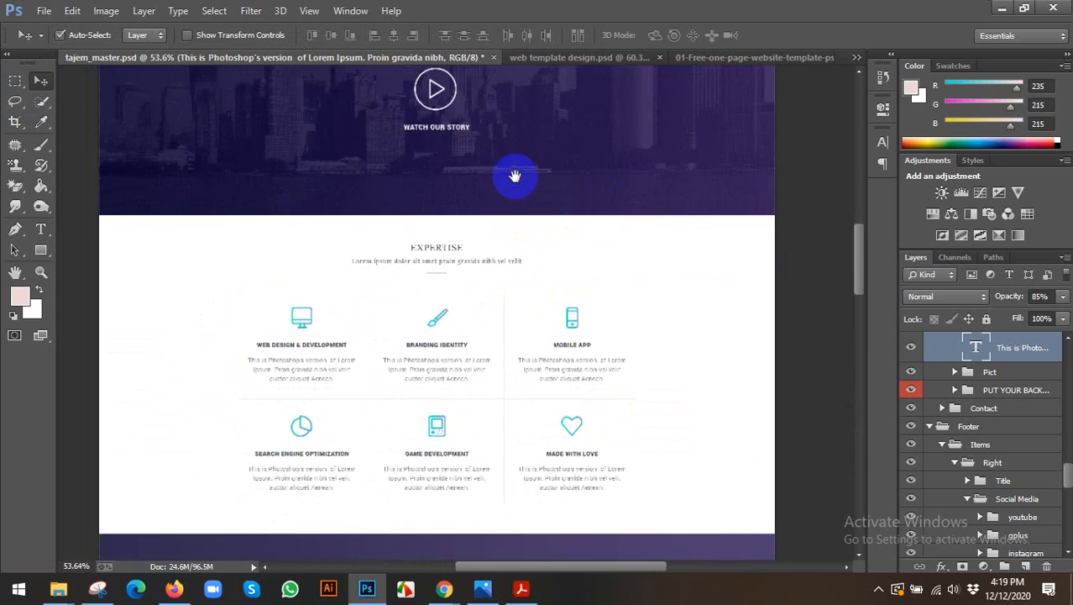
left_click_drag(508, 172, 529, 433)
left_click(556, 384)
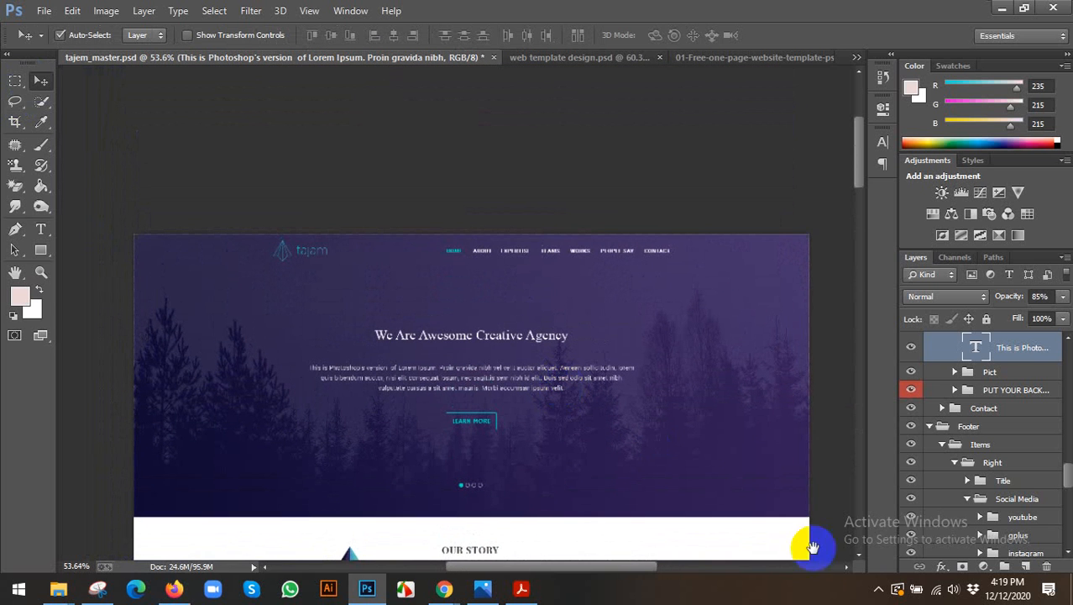
right_click(874, 590)
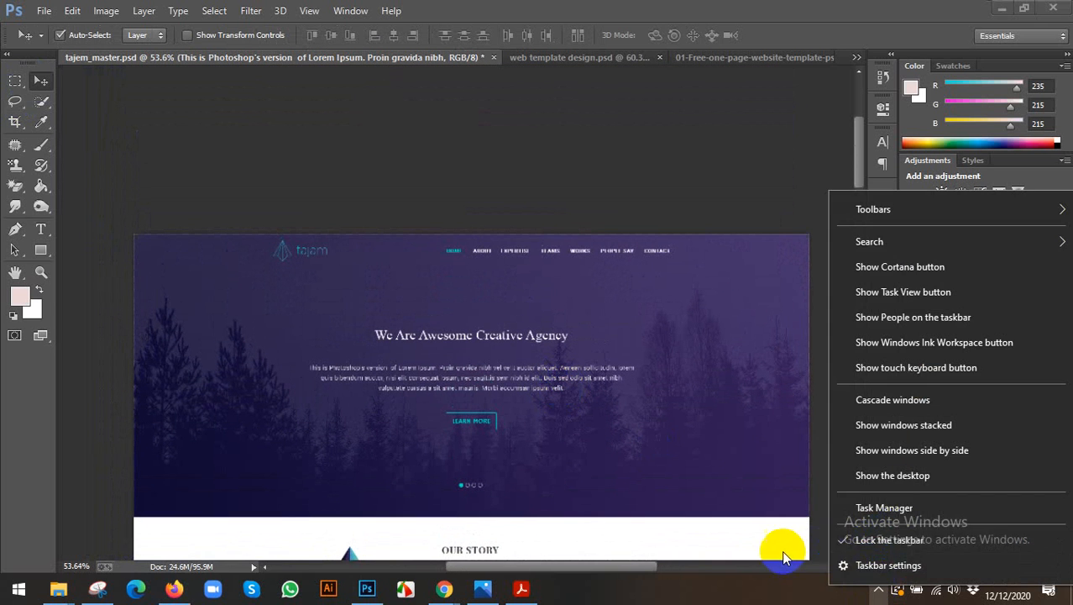
right_click(755, 568)
right_click(892, 580)
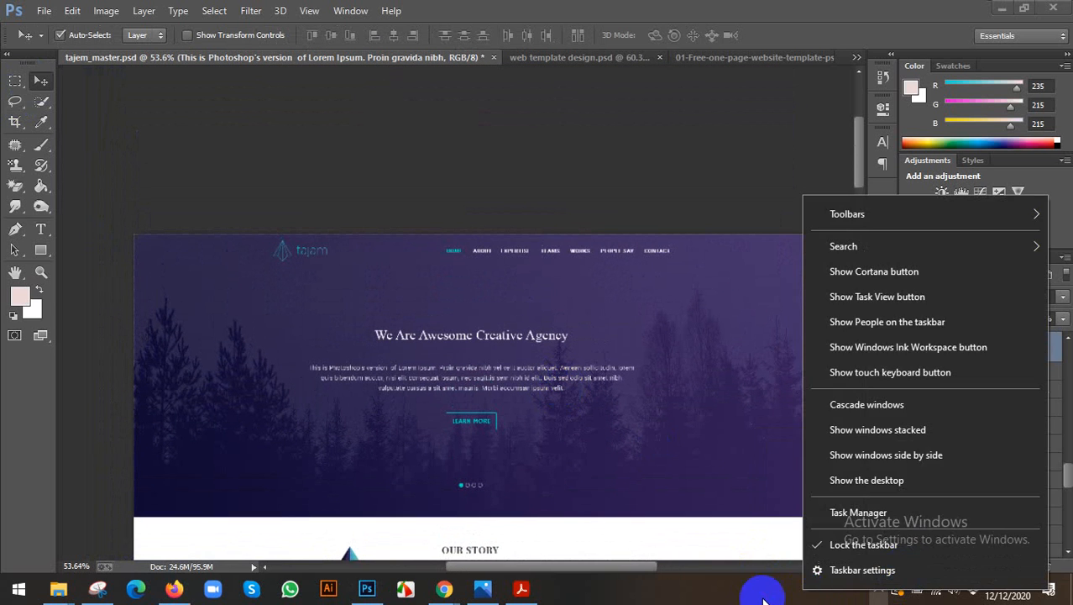